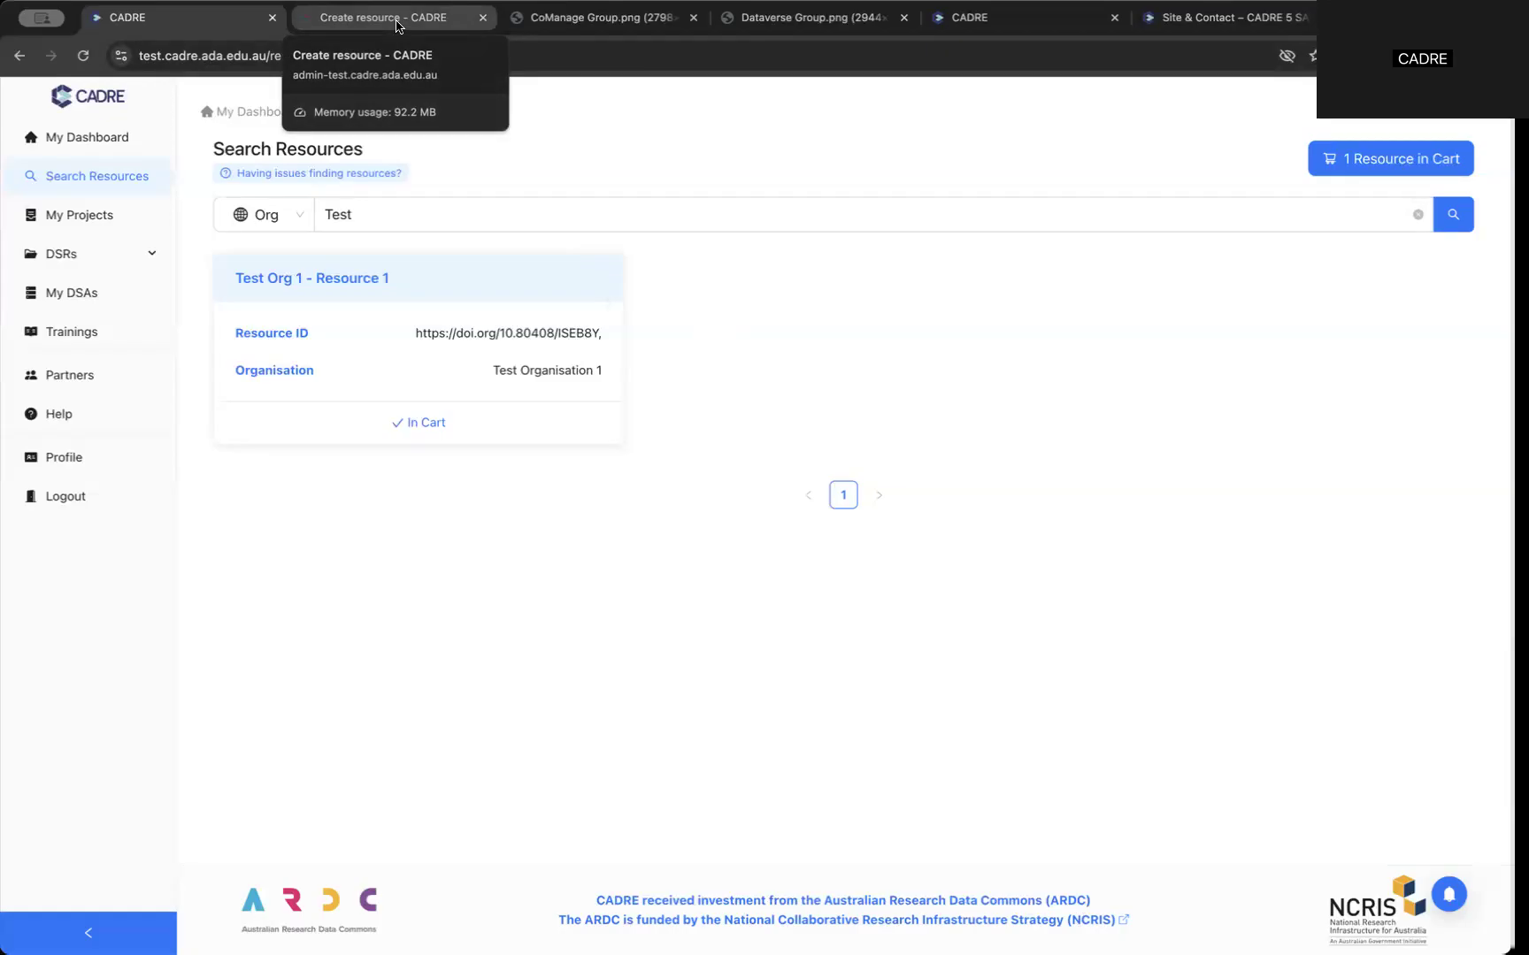
# Log in to the CADRE 5 Safes administration site and open its catalogue items list
pyautogui.click(396, 19)
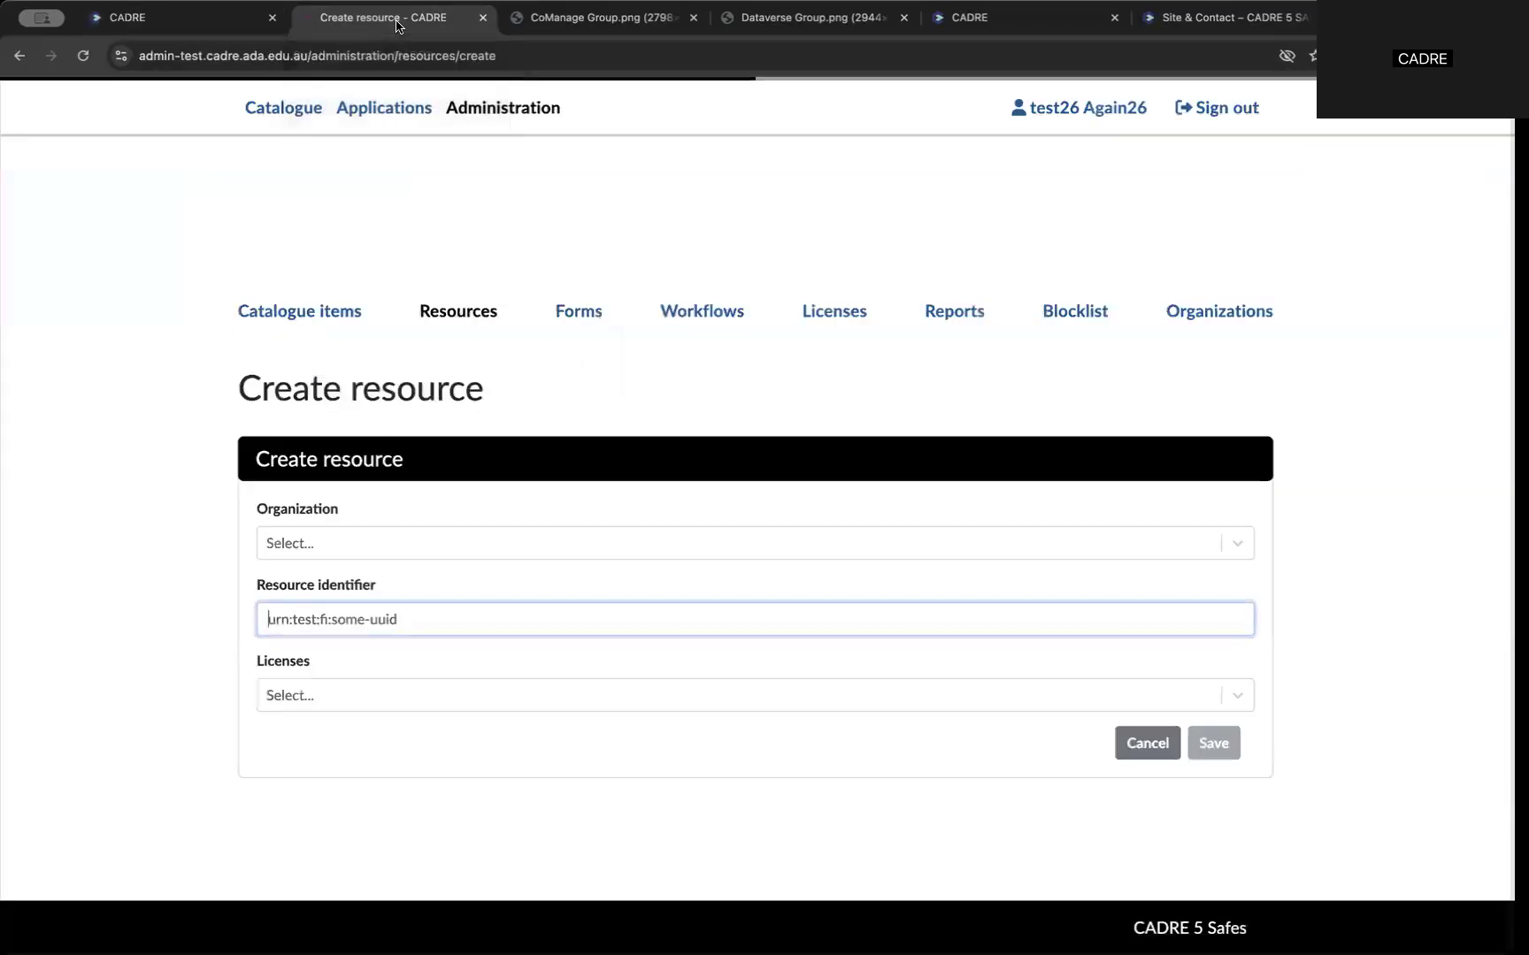
pyautogui.click(204, 27)
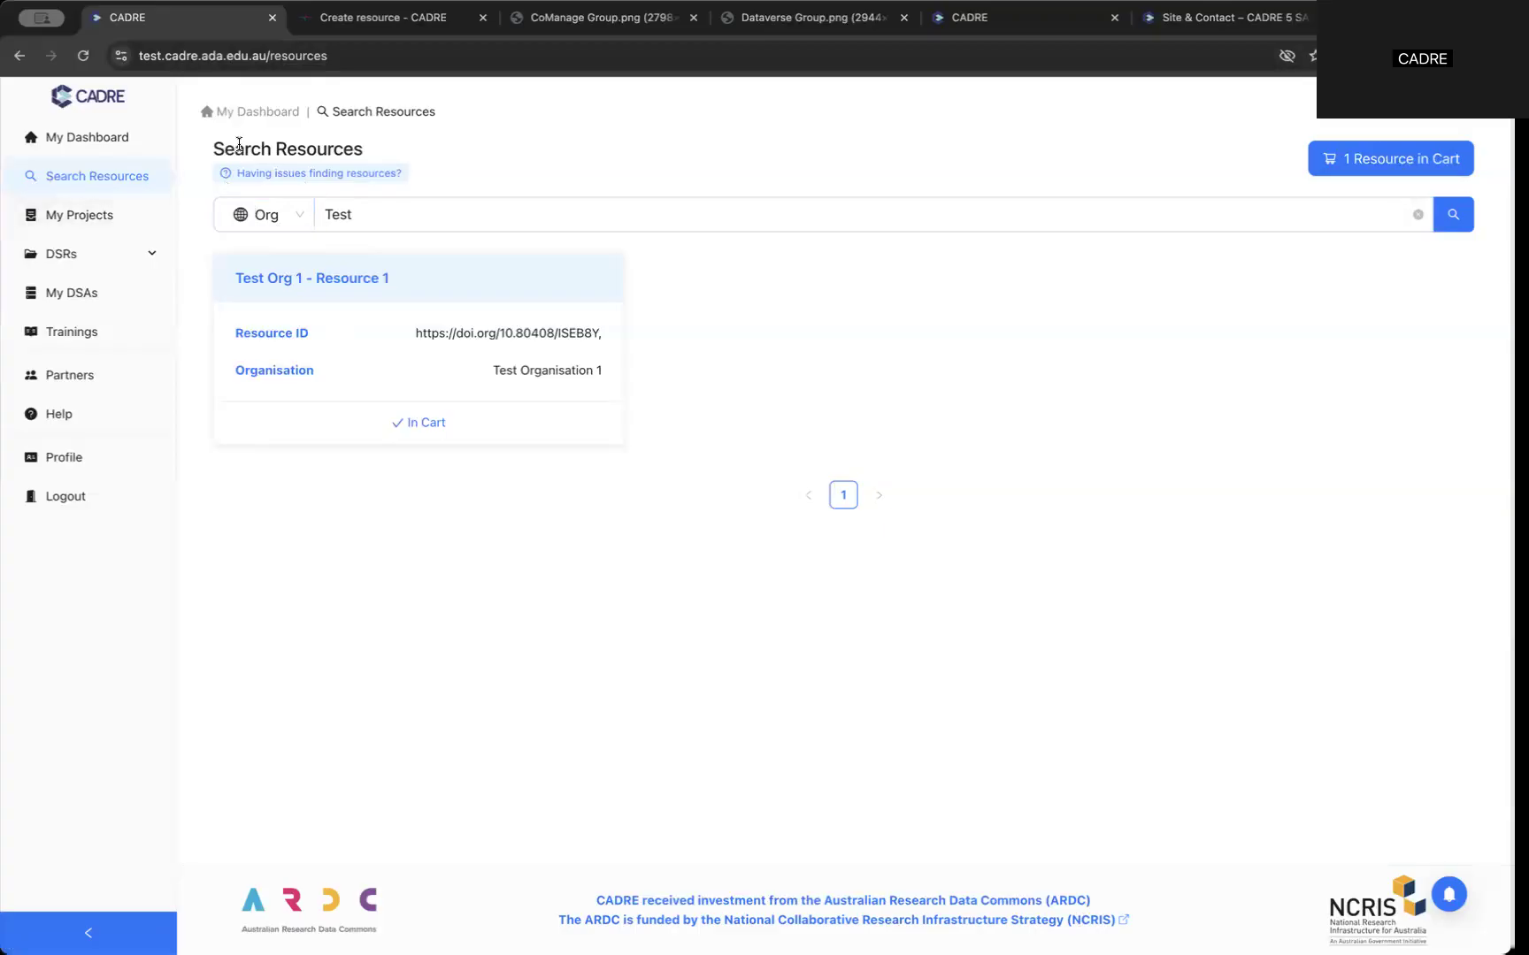
pyautogui.click(376, 21)
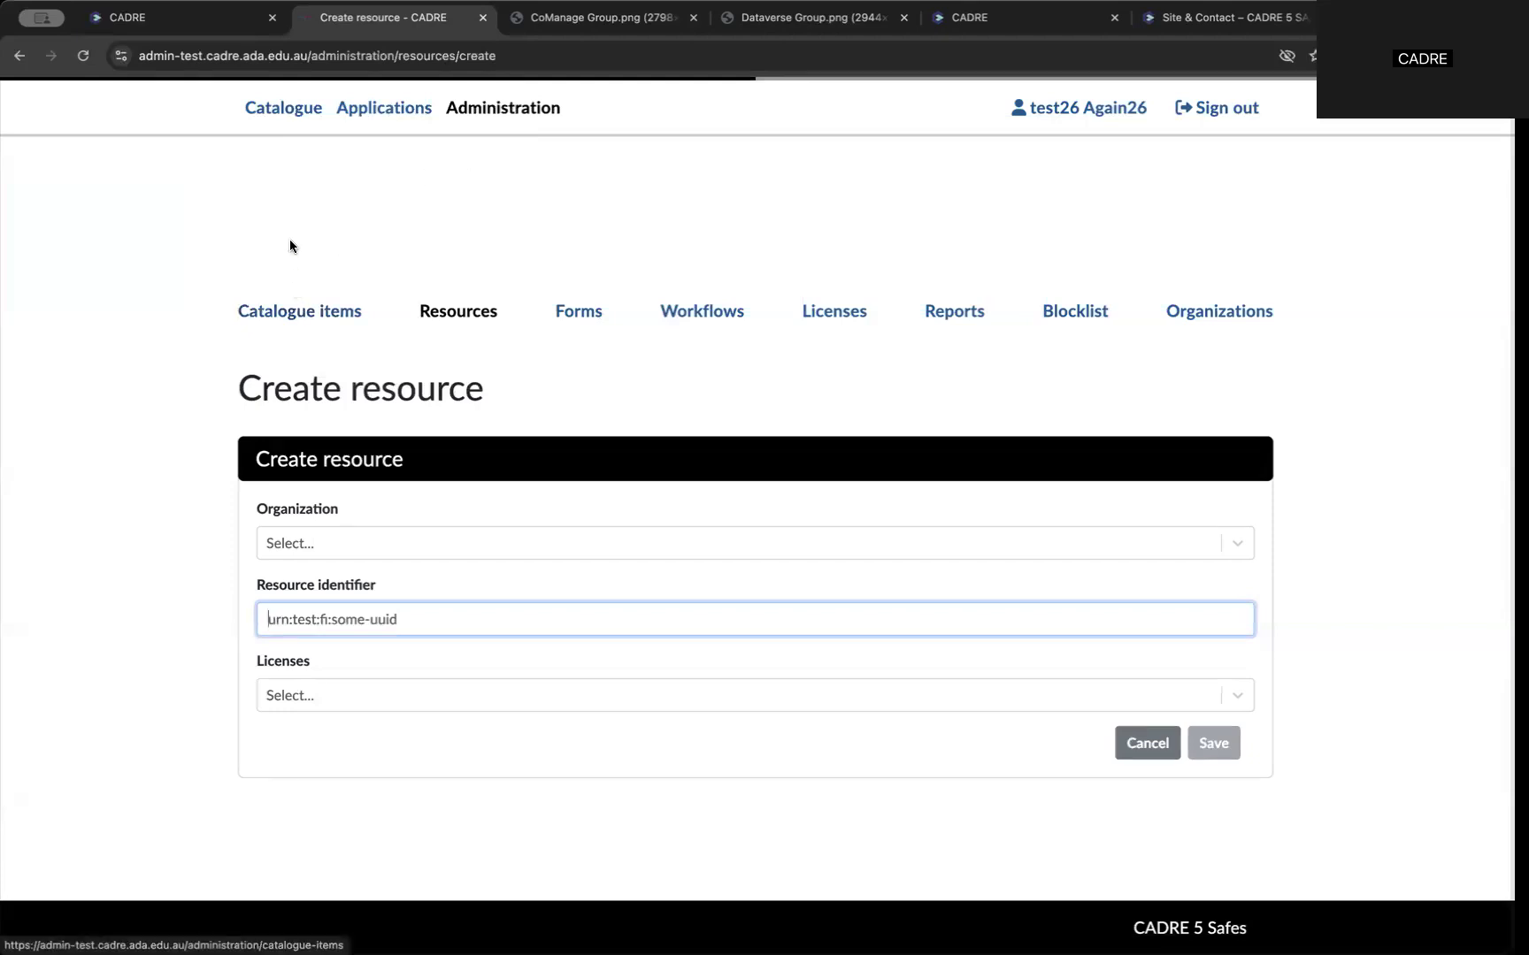
pyautogui.click(296, 311)
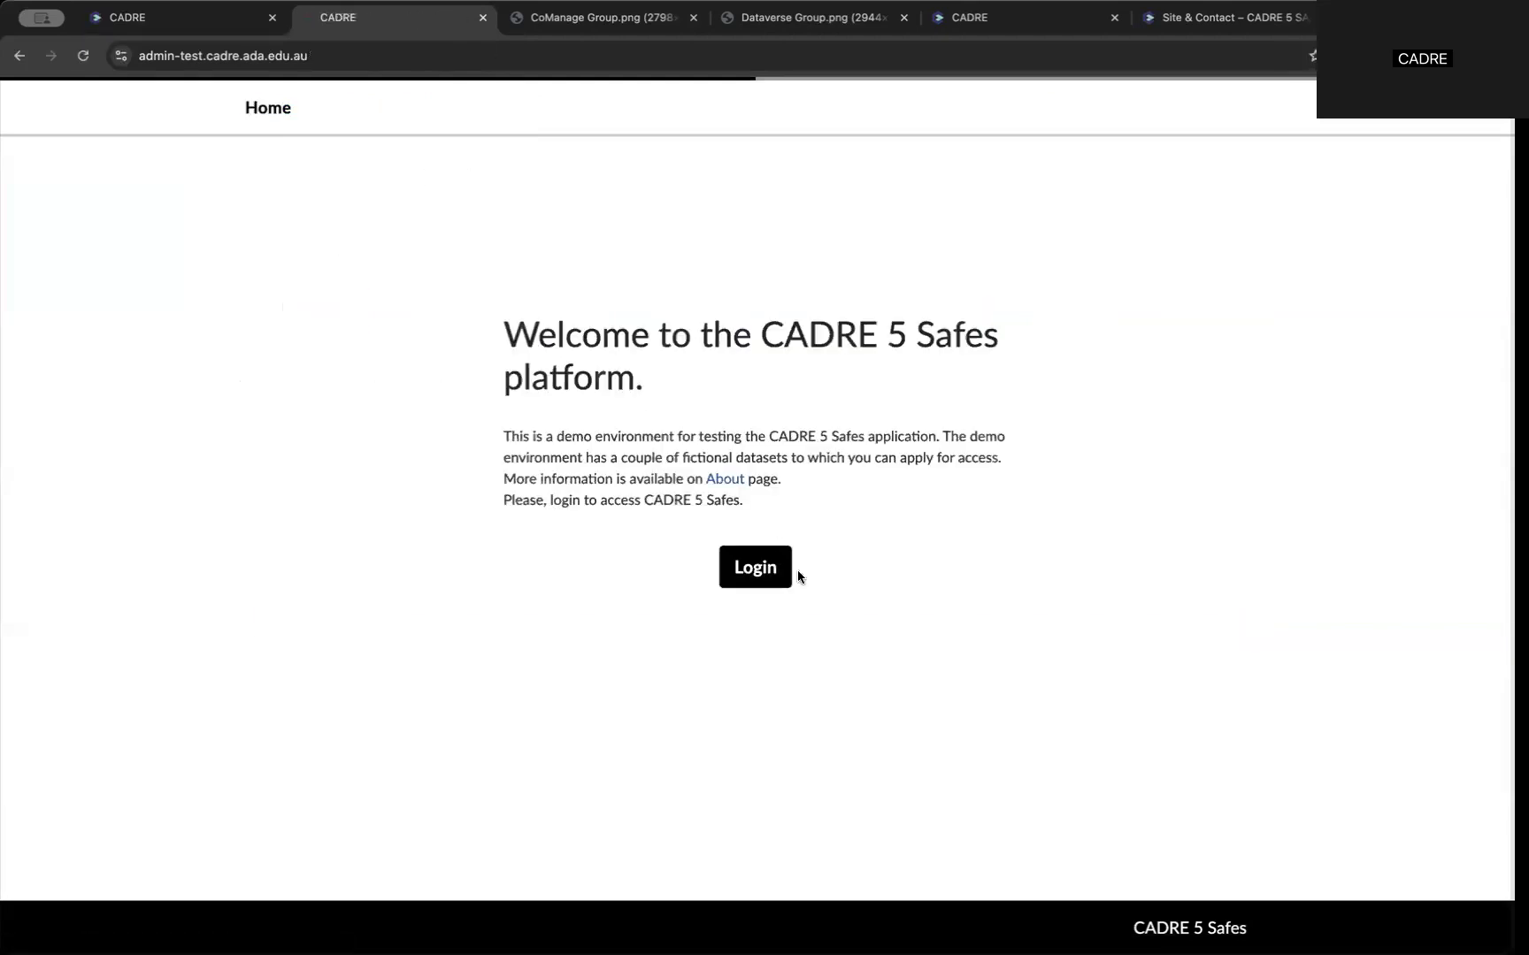
pyautogui.click(762, 575)
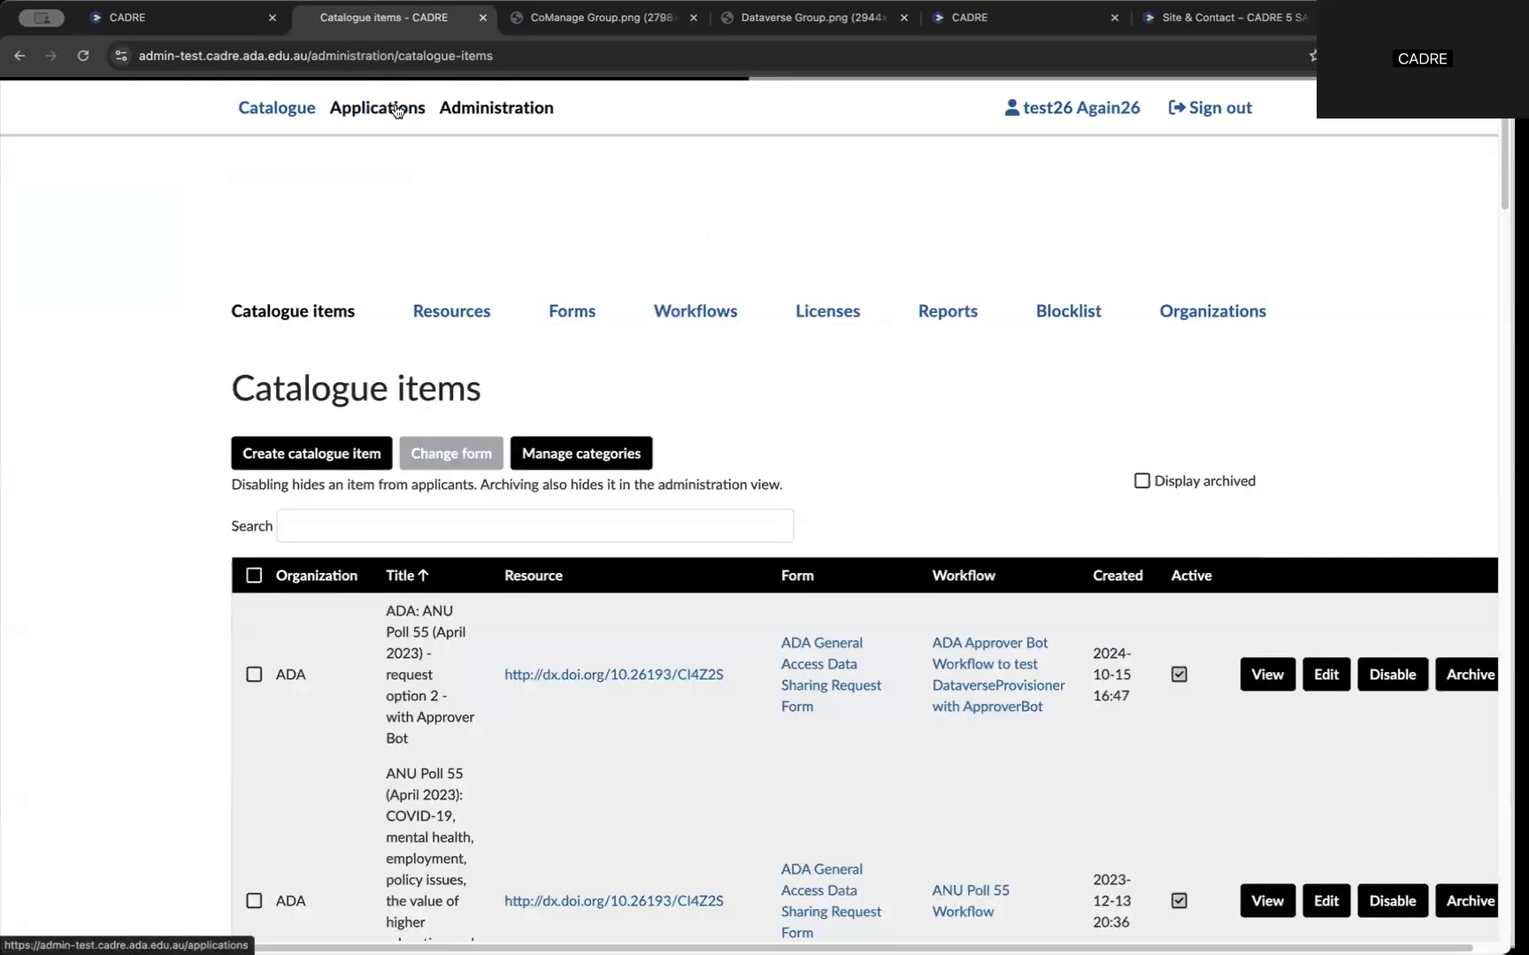
pyautogui.click(288, 310)
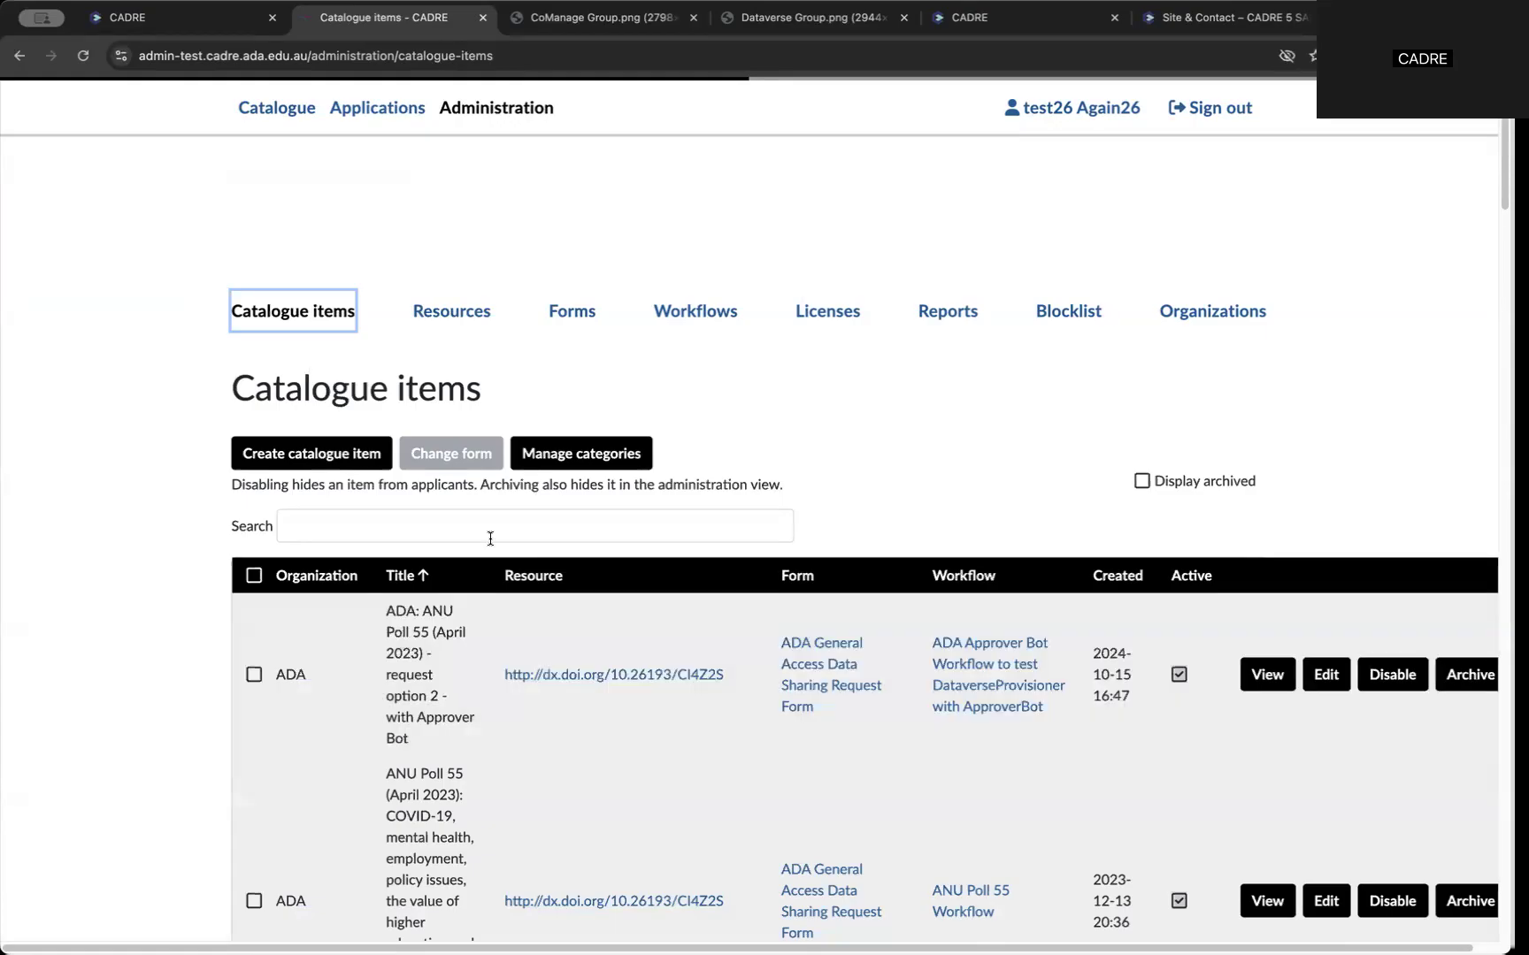
# Look at the resource search site, and view the details of Test Organisation 1 in the administration site
pyautogui.click(194, 26)
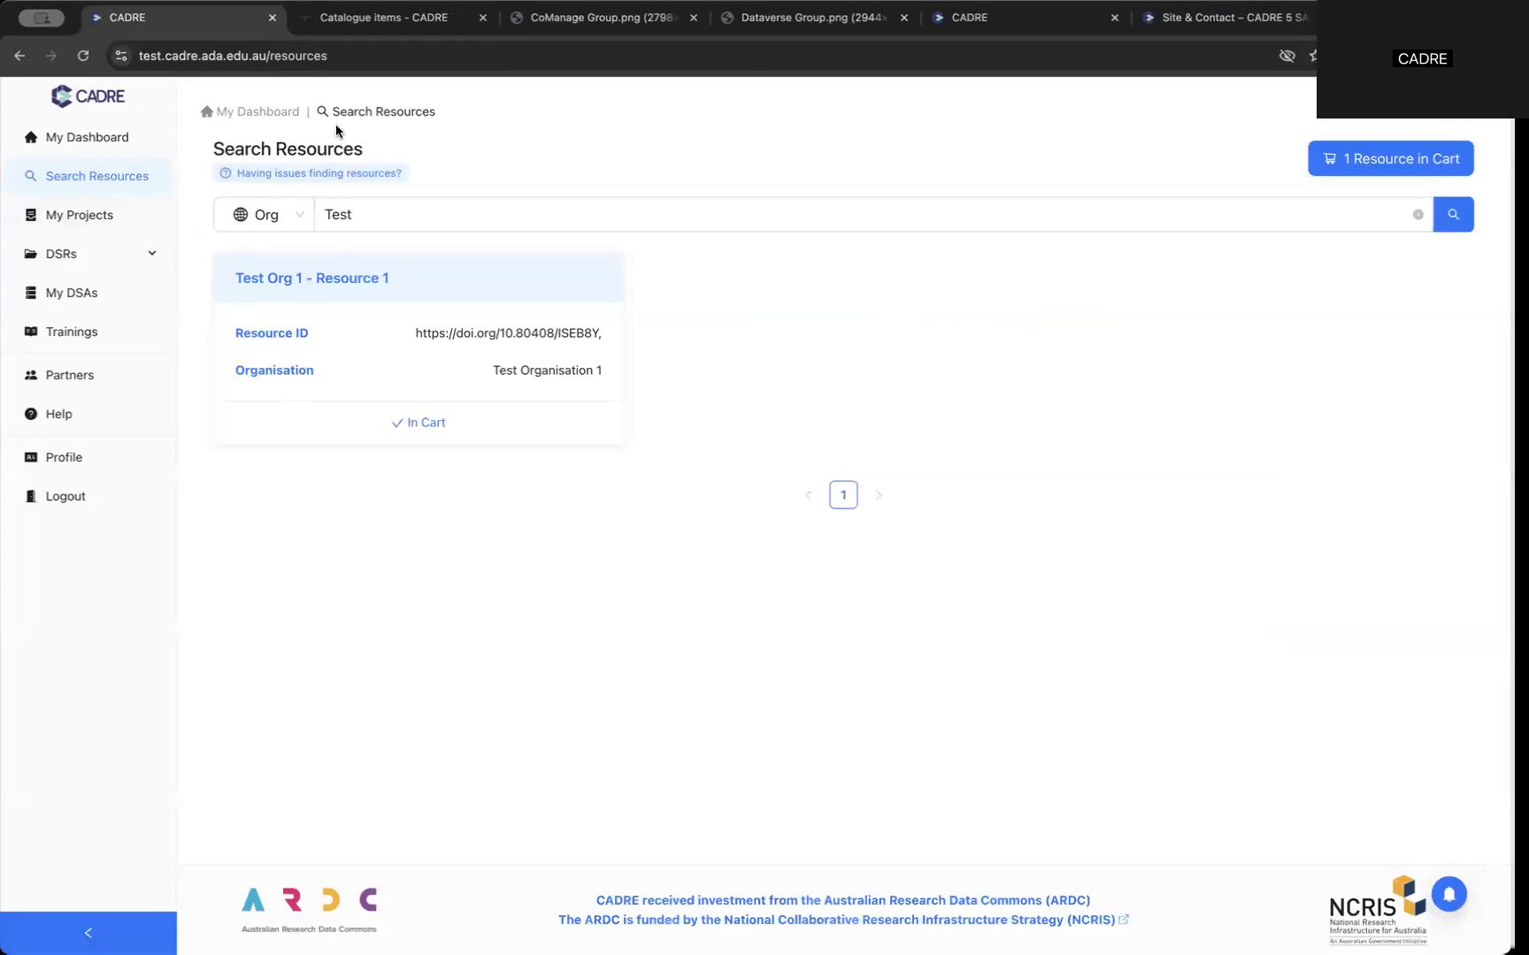
pyautogui.click(399, 34)
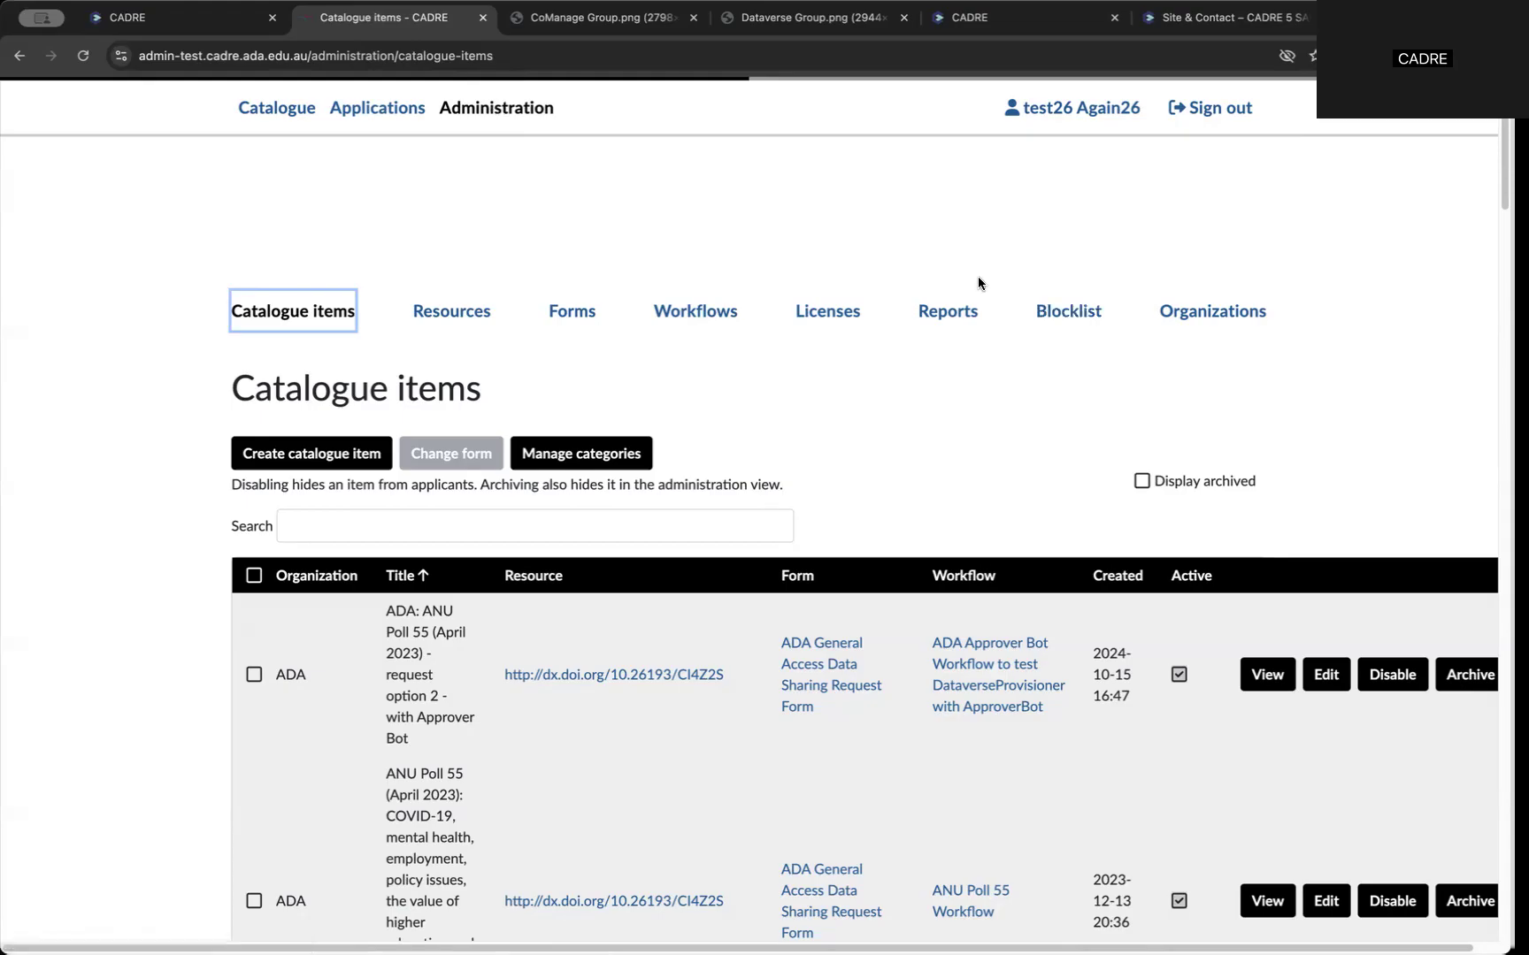
pyautogui.click(1228, 319)
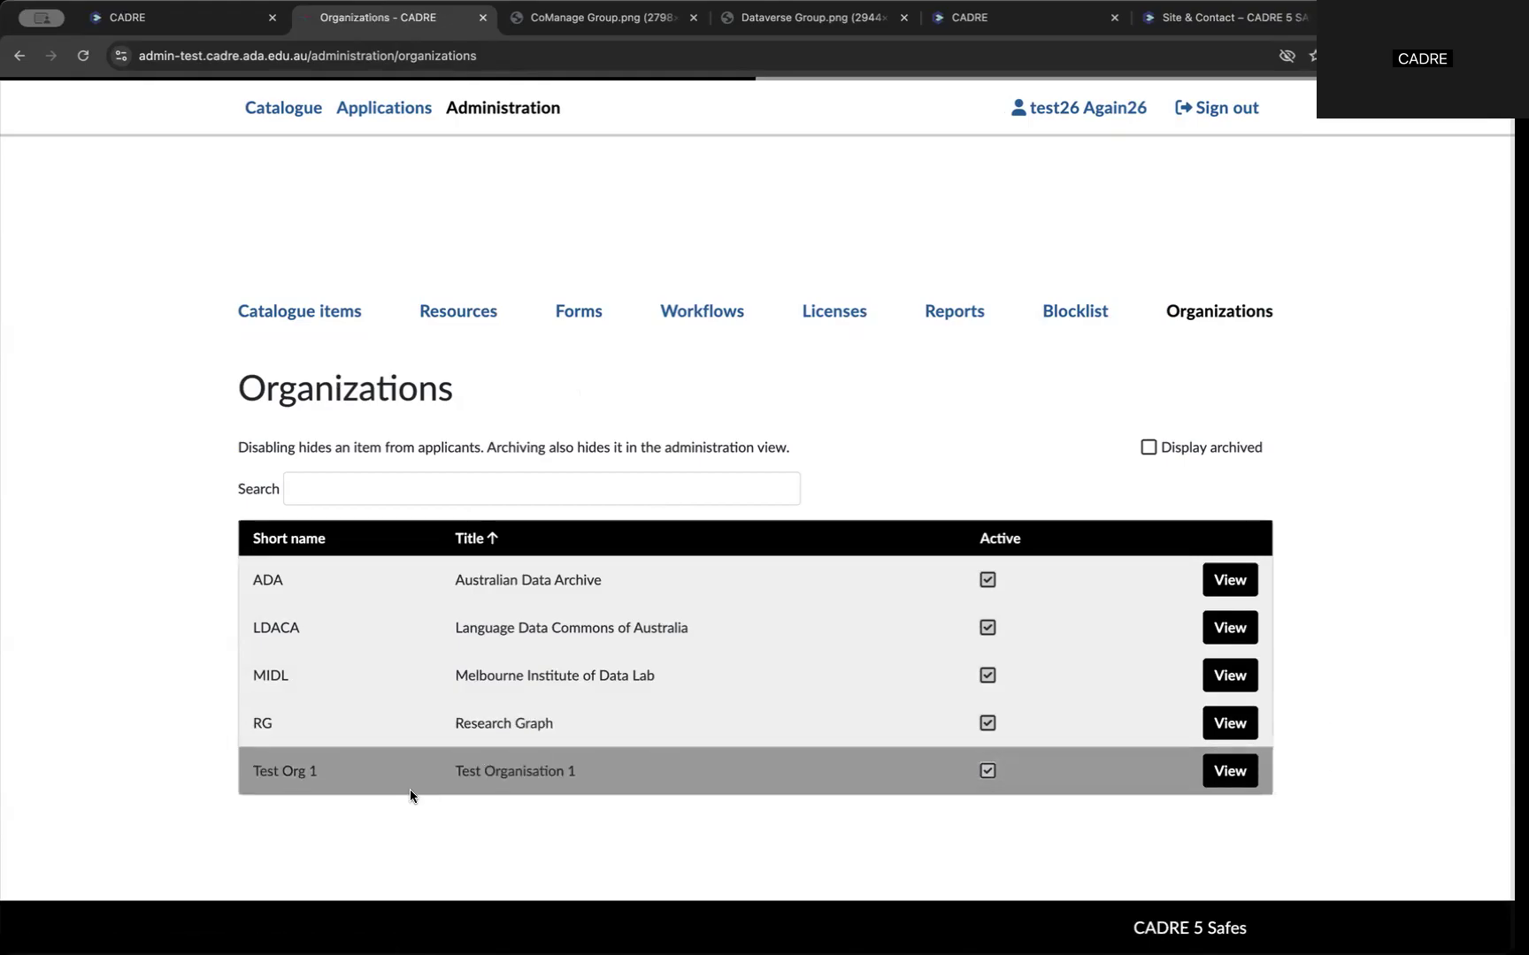
pyautogui.click(1223, 771)
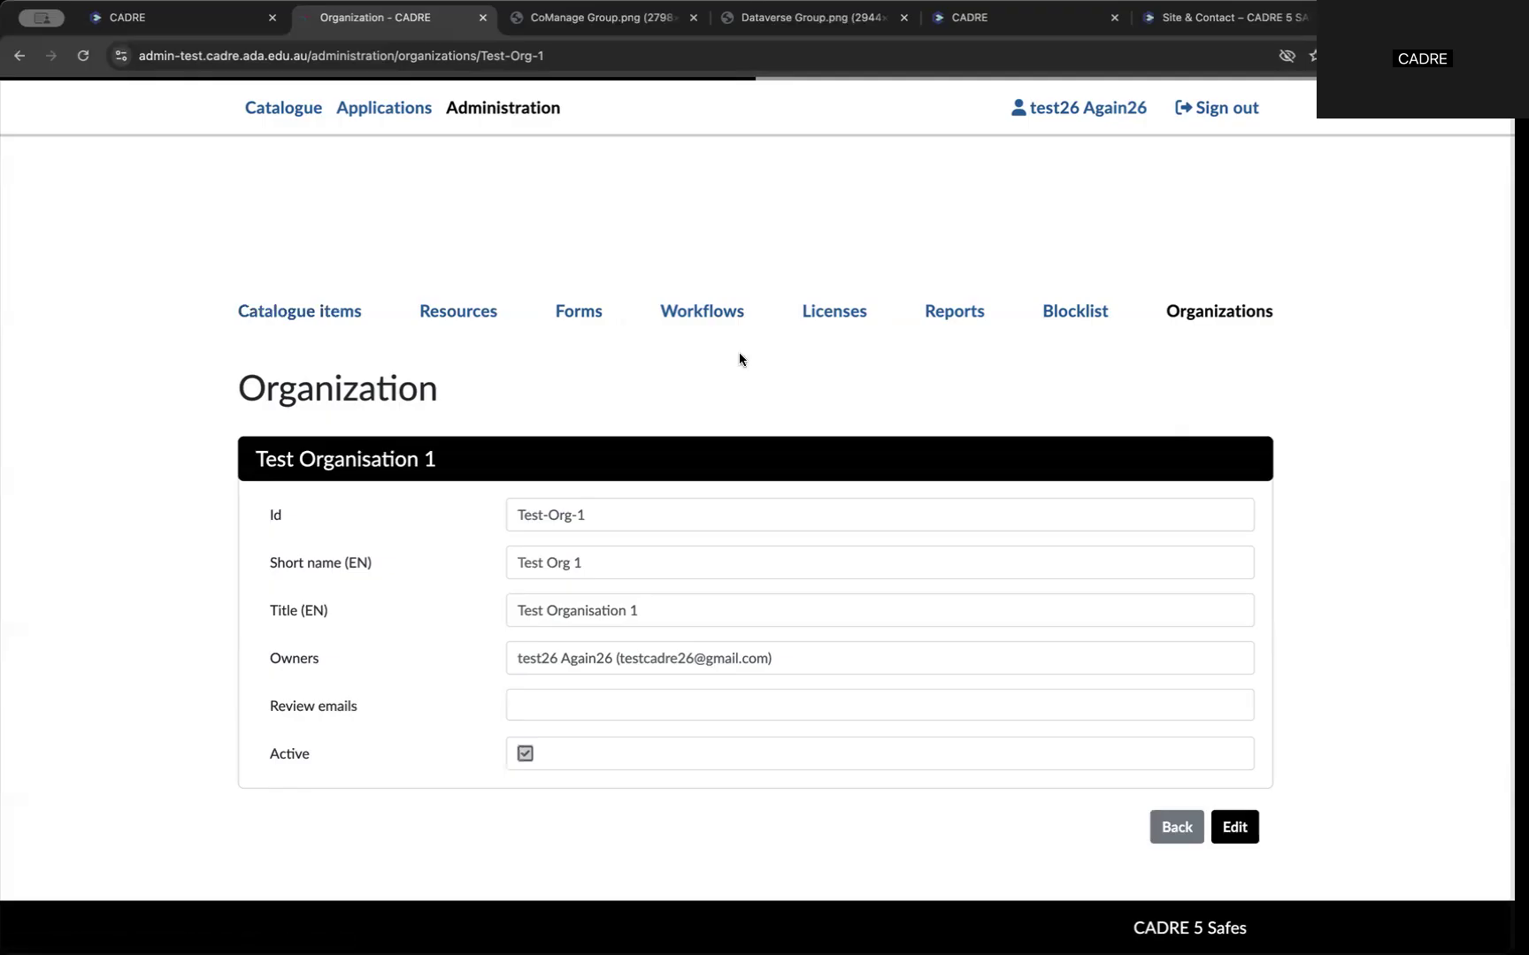
# Start a new license and assign it to Test Organisation 1
pyautogui.click(834, 315)
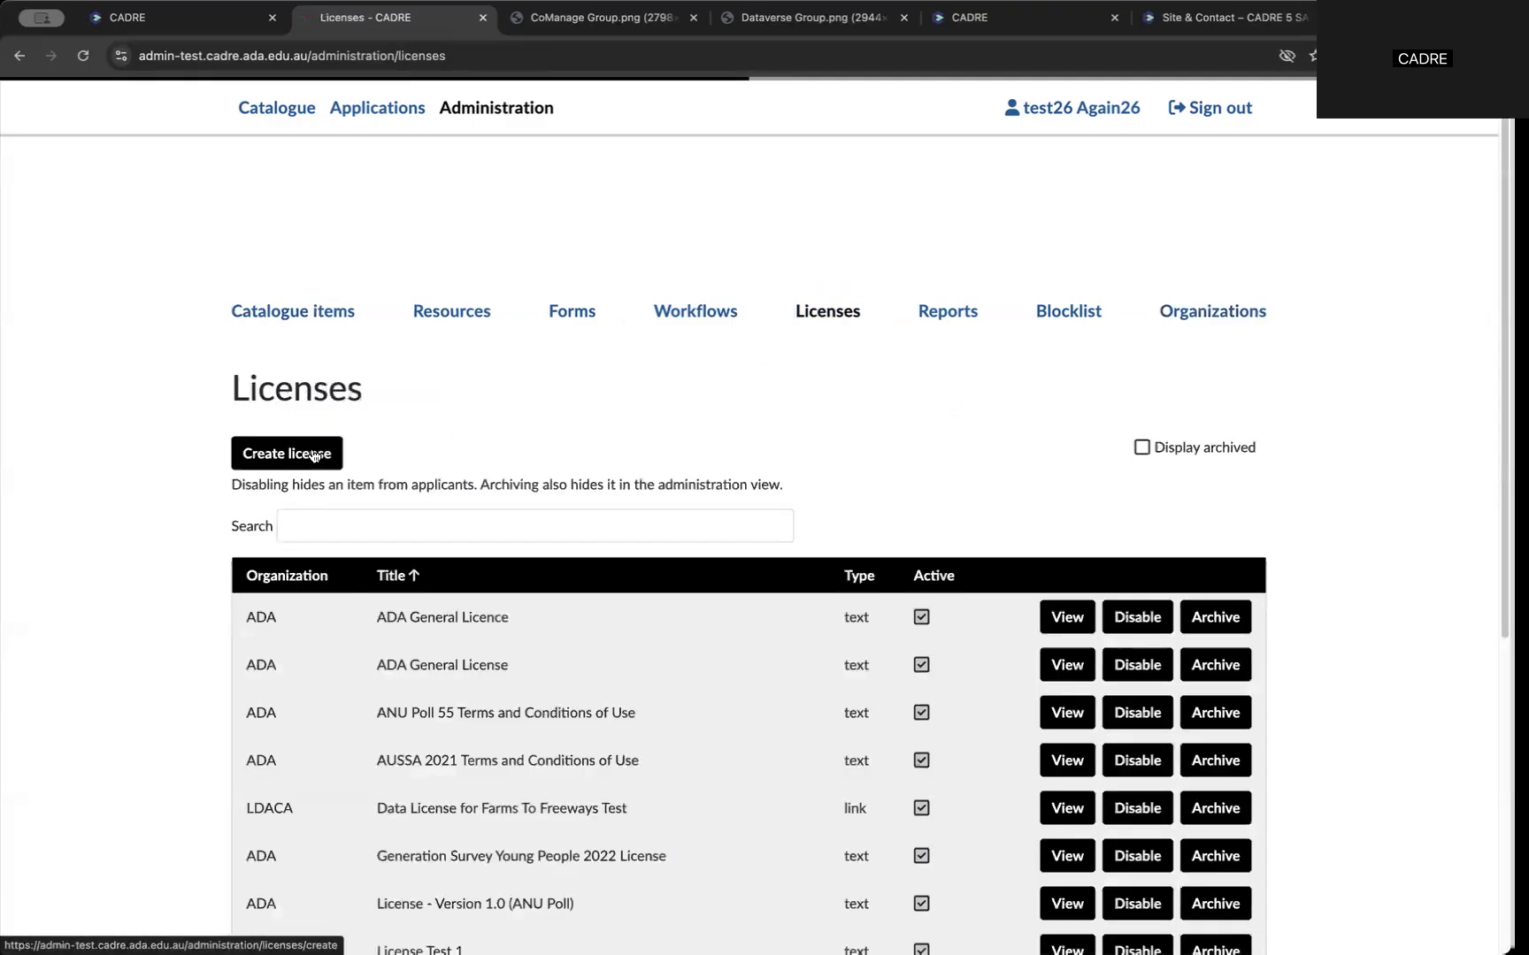
pyautogui.click(313, 456)
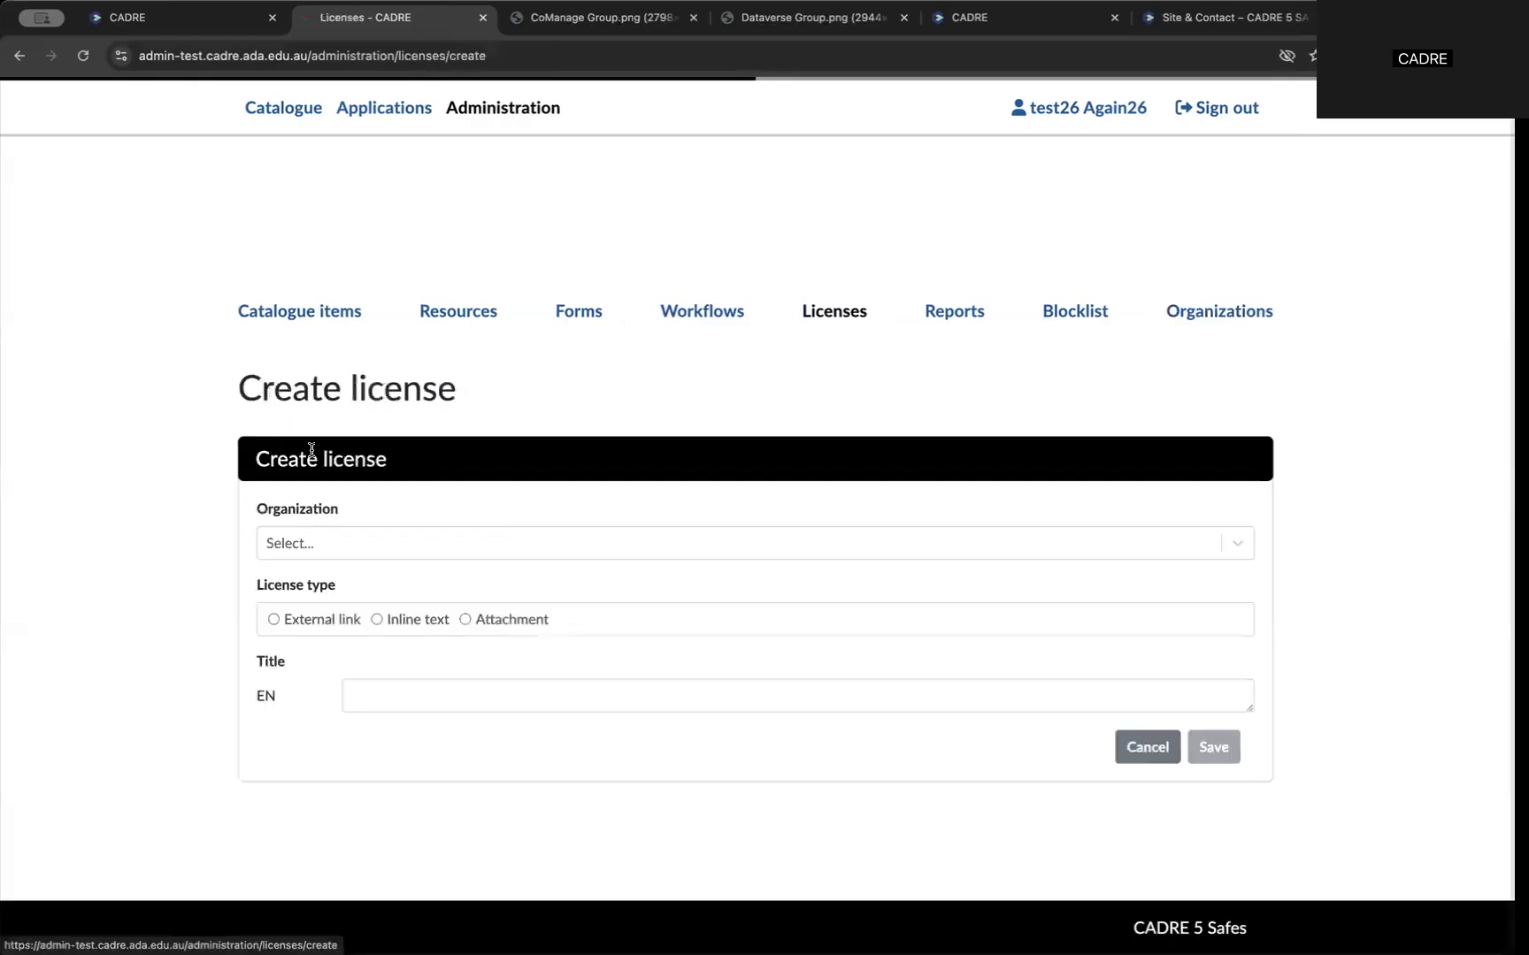
pyautogui.click(312, 545)
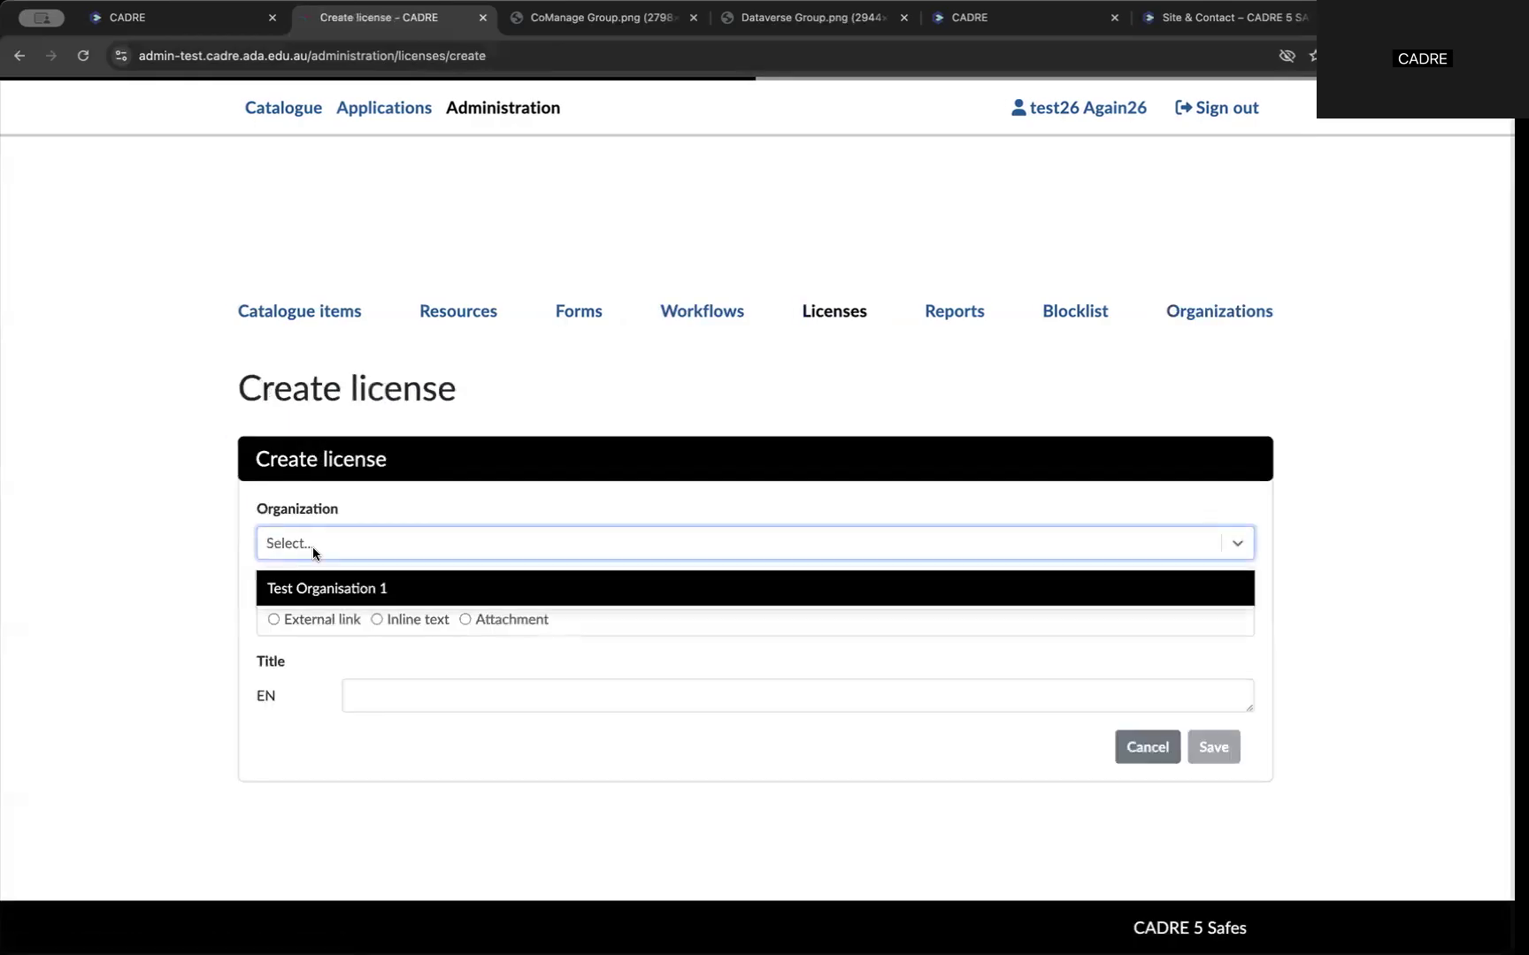
pyautogui.click(293, 588)
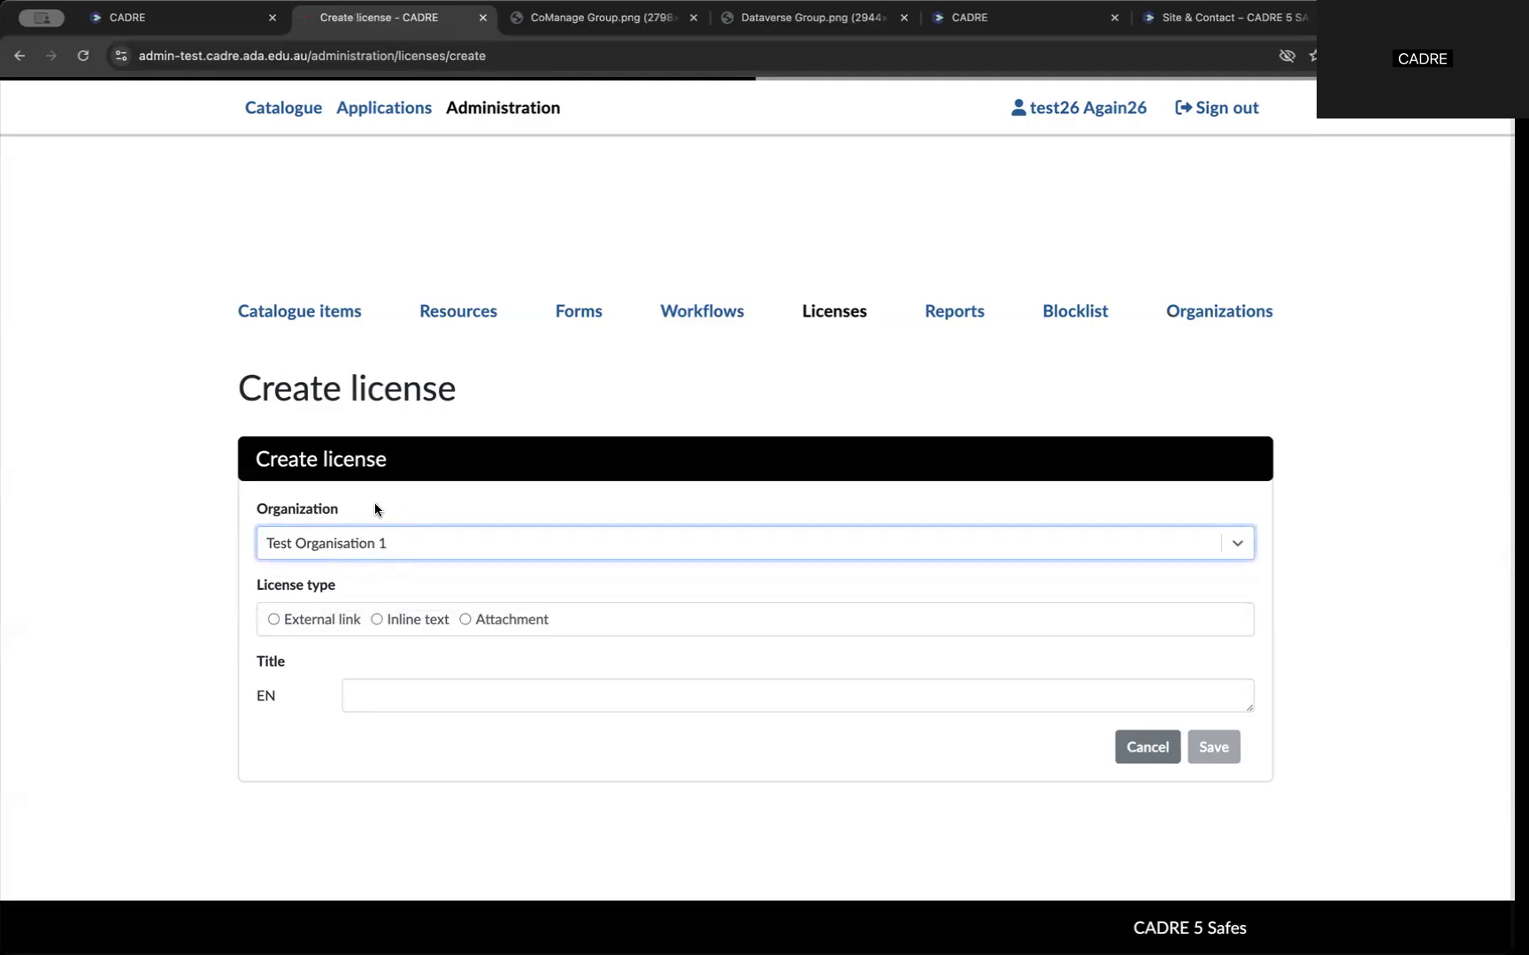
pyautogui.click(381, 544)
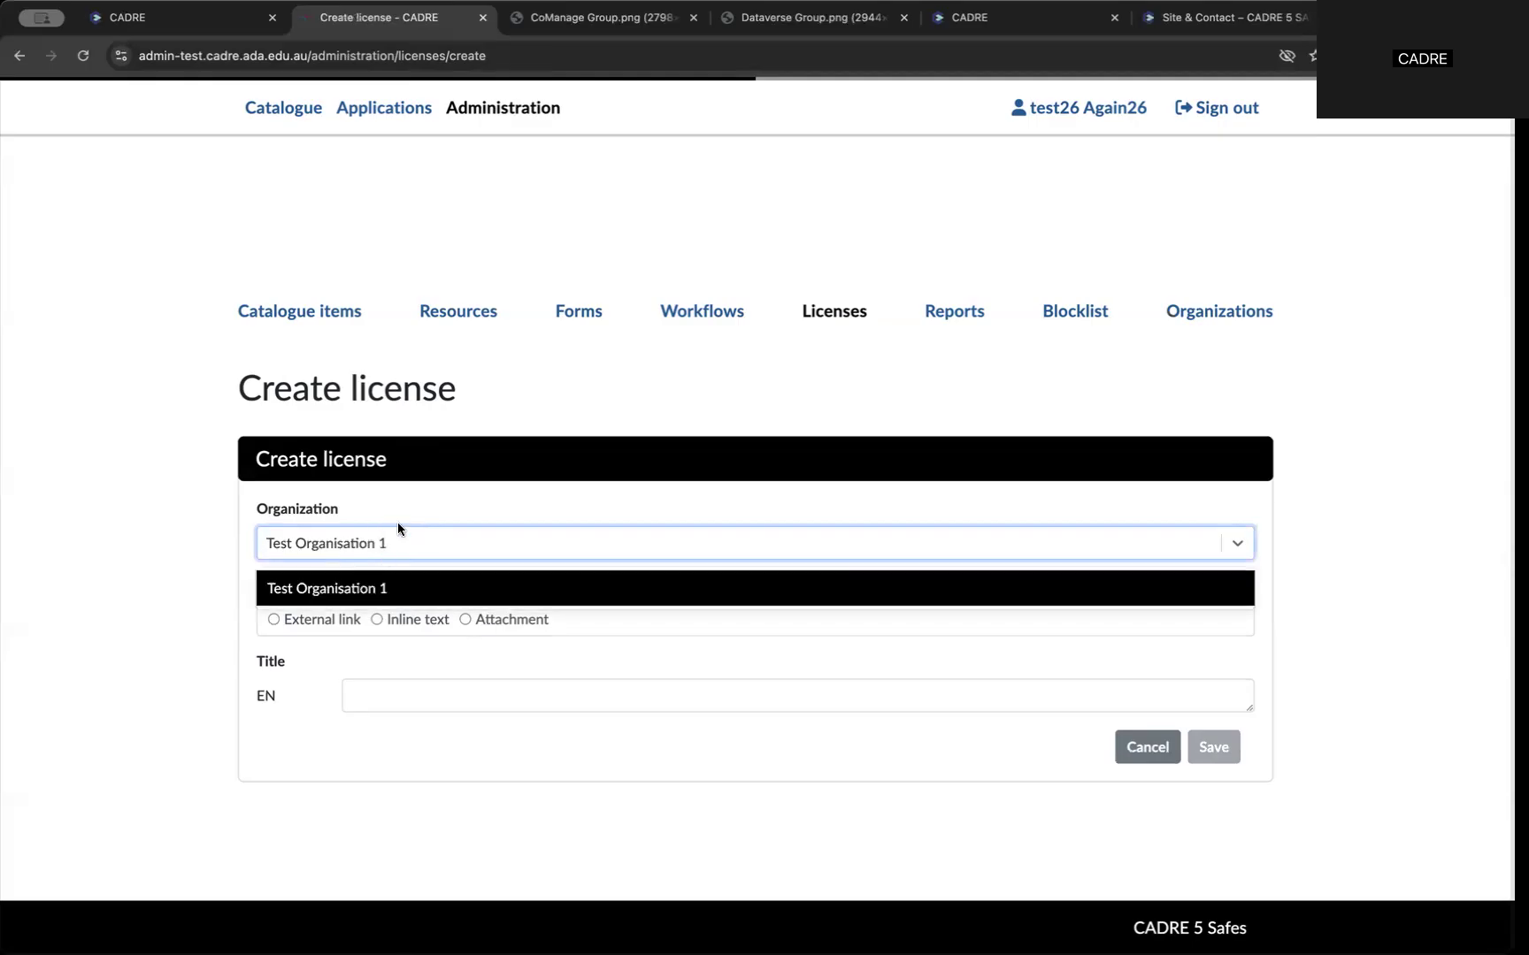
pyautogui.click(469, 456)
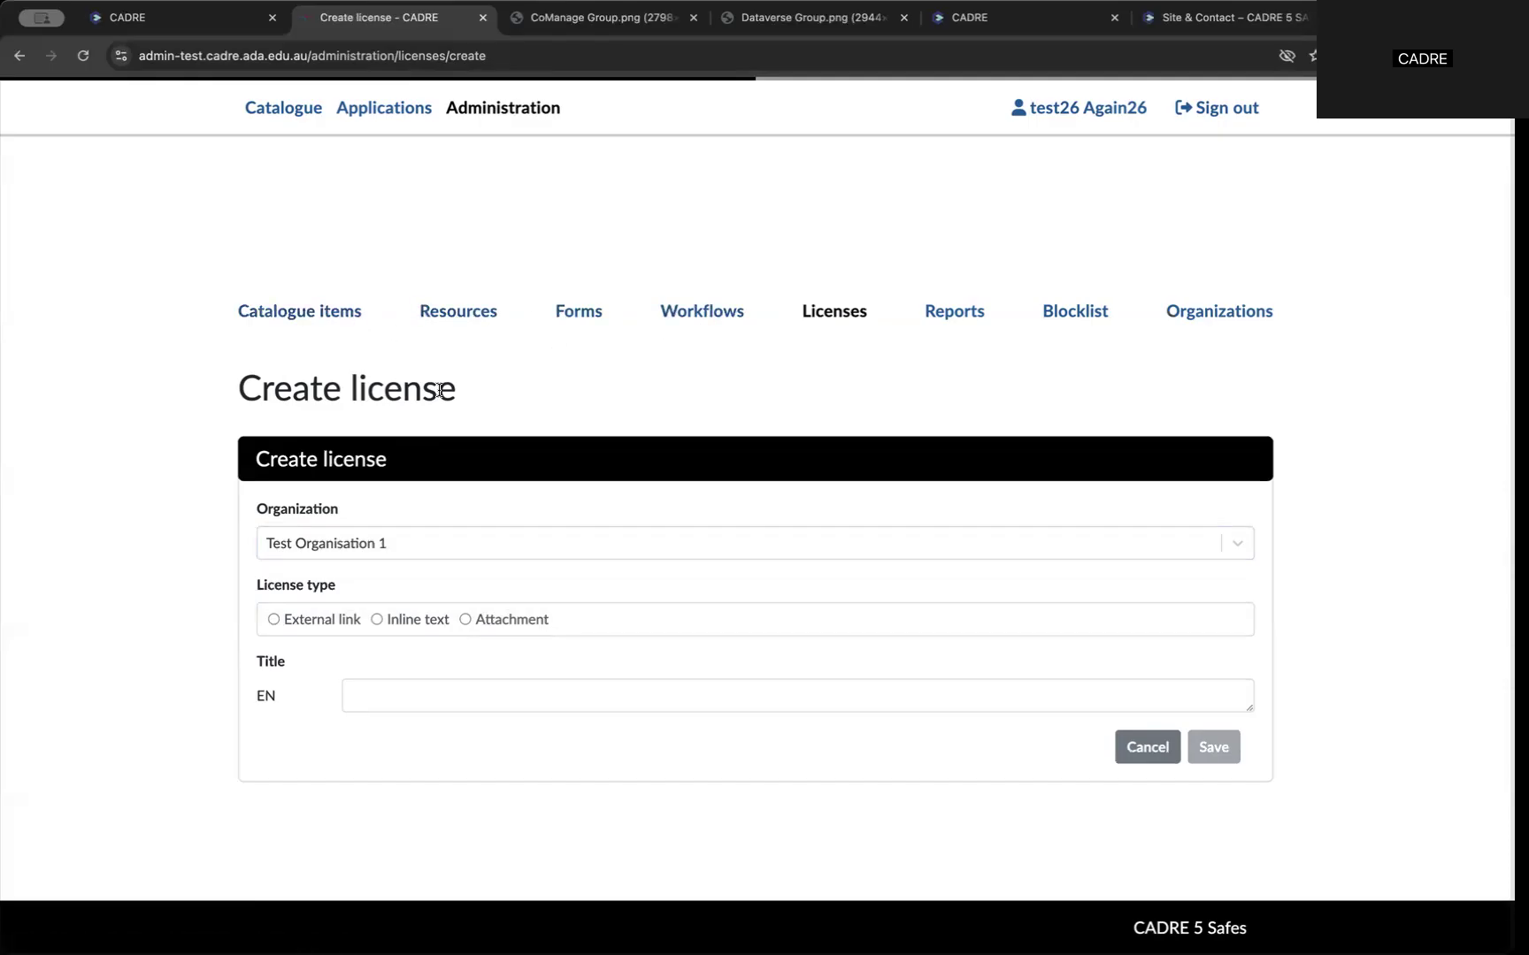
# Try the External link, Inline text and Attachment license types, and return to the license list without saving
pyautogui.click(317, 622)
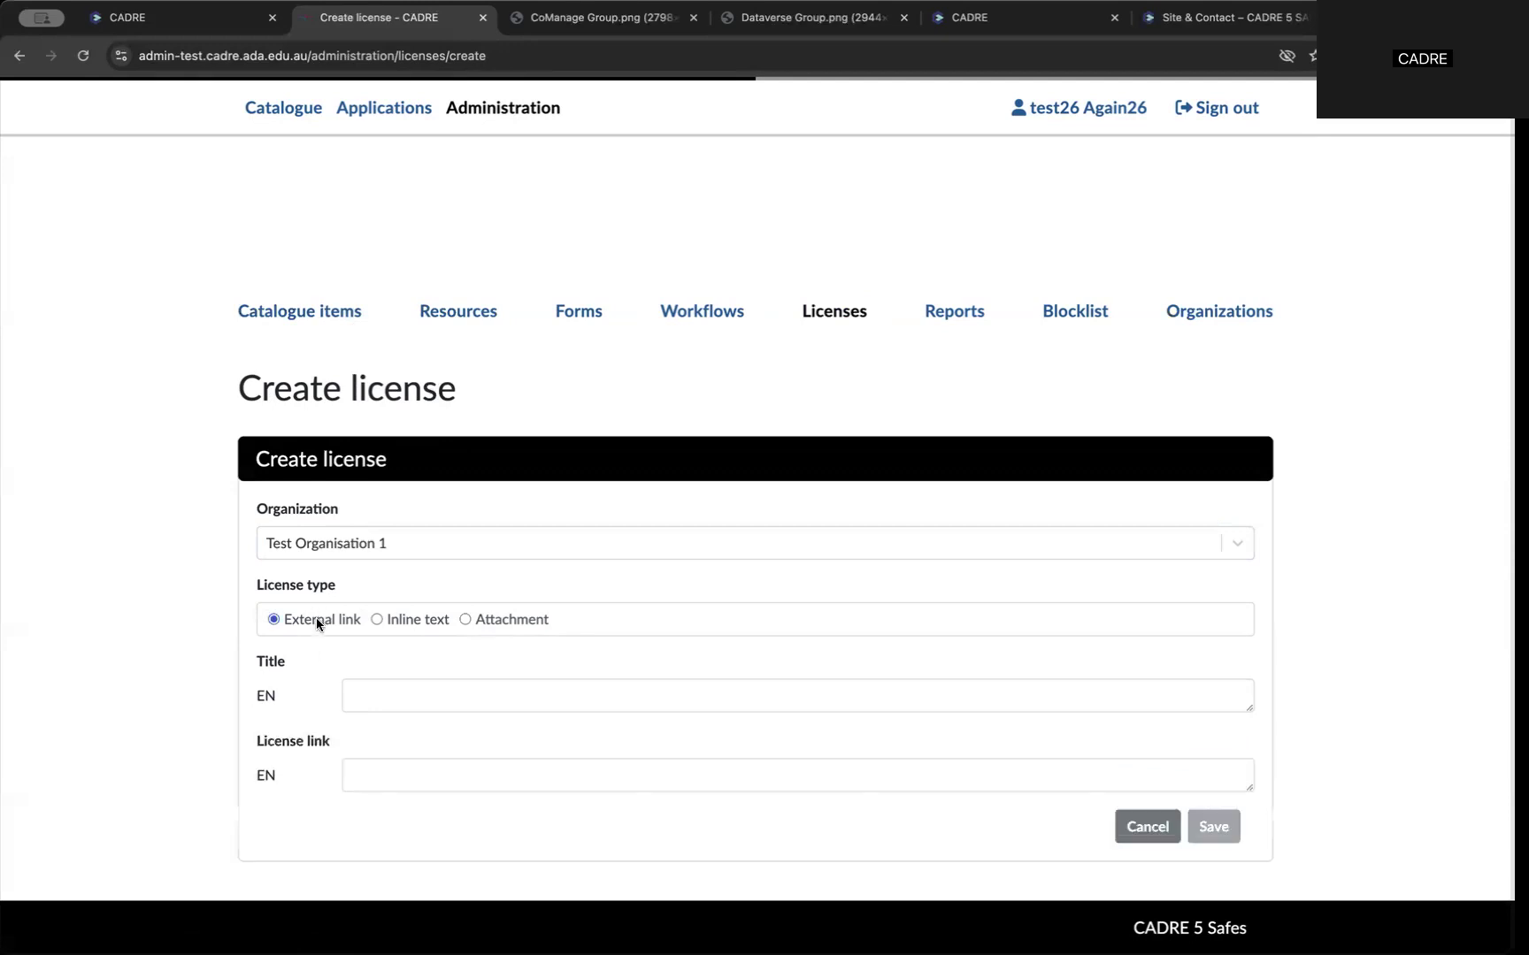
pyautogui.click(399, 623)
pyautogui.click(477, 619)
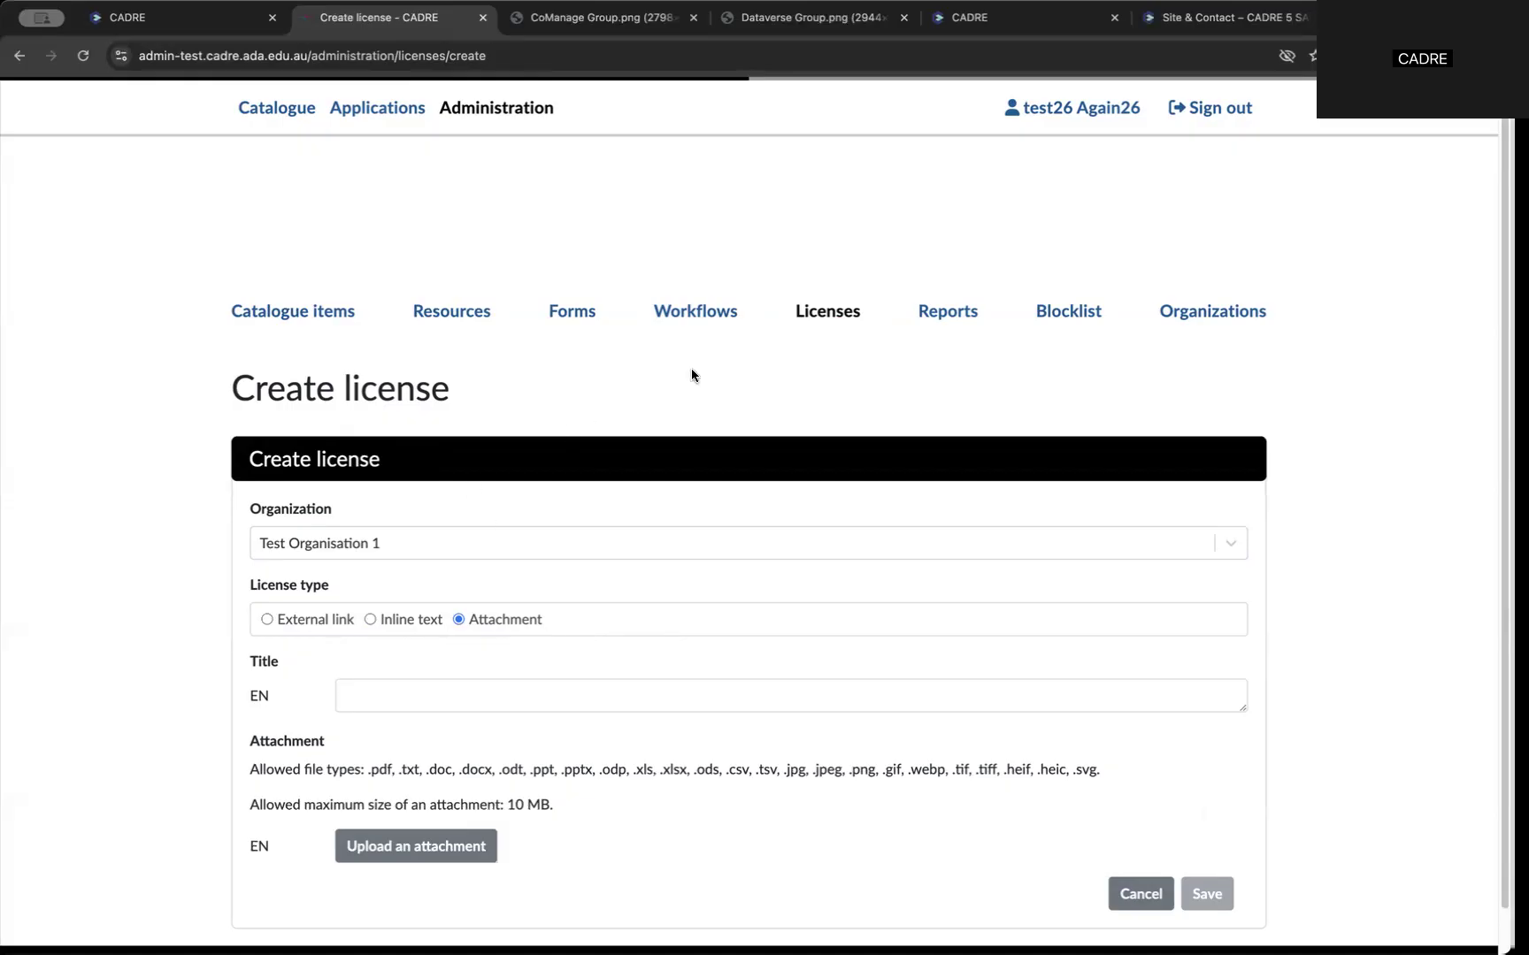
pyautogui.click(821, 319)
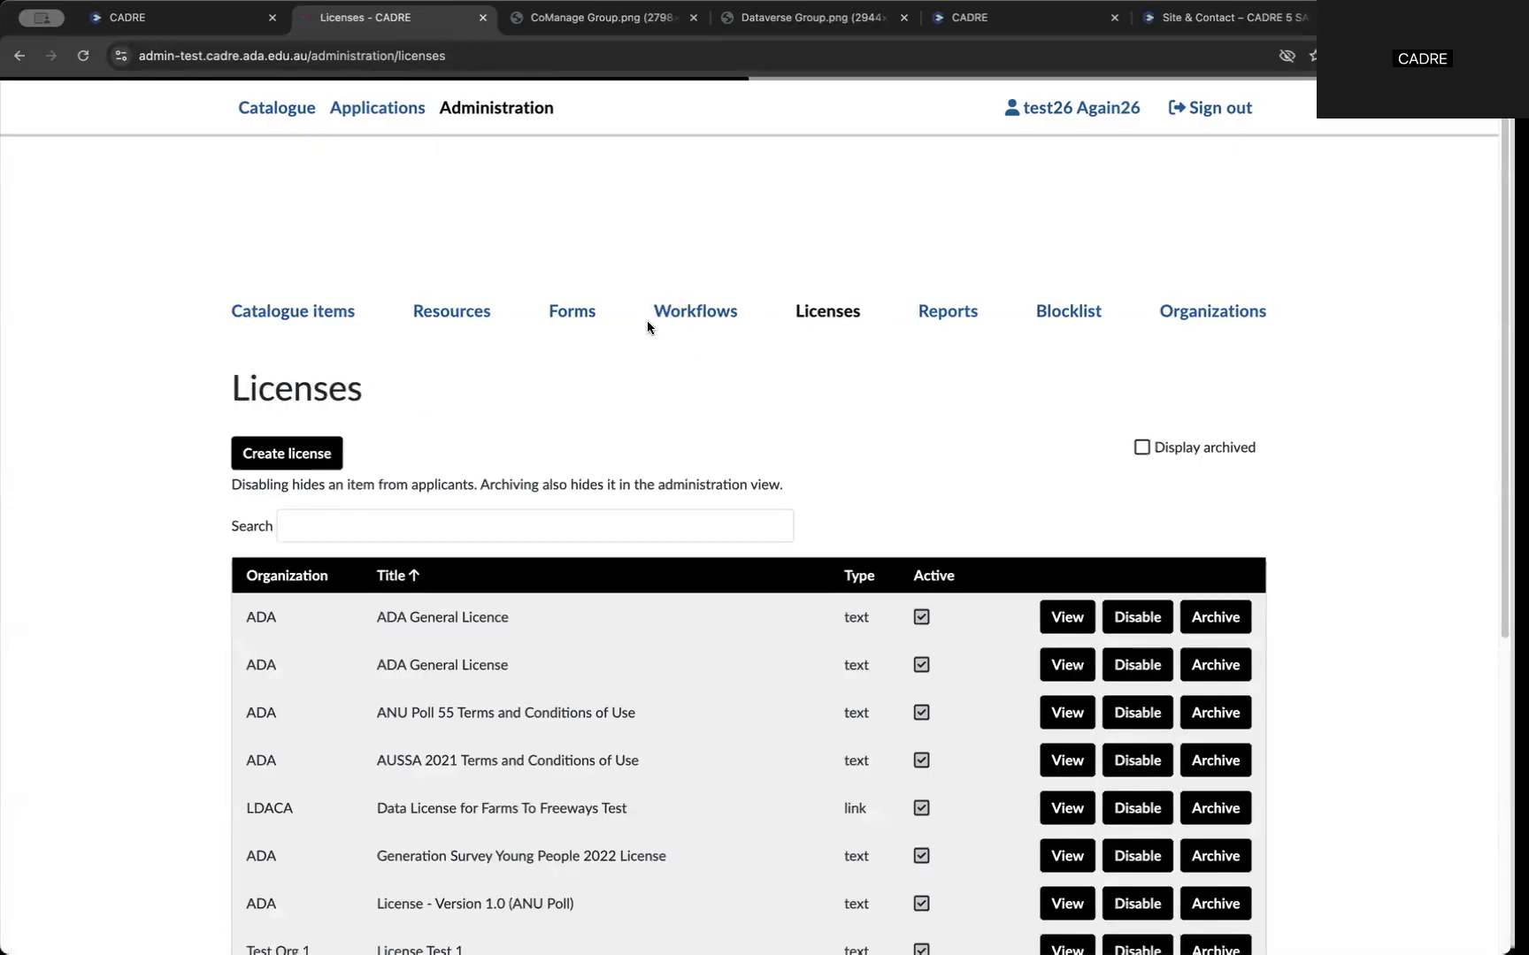
# Start a new workflow and choose Test Organisation 1 as its organization
pyautogui.click(680, 313)
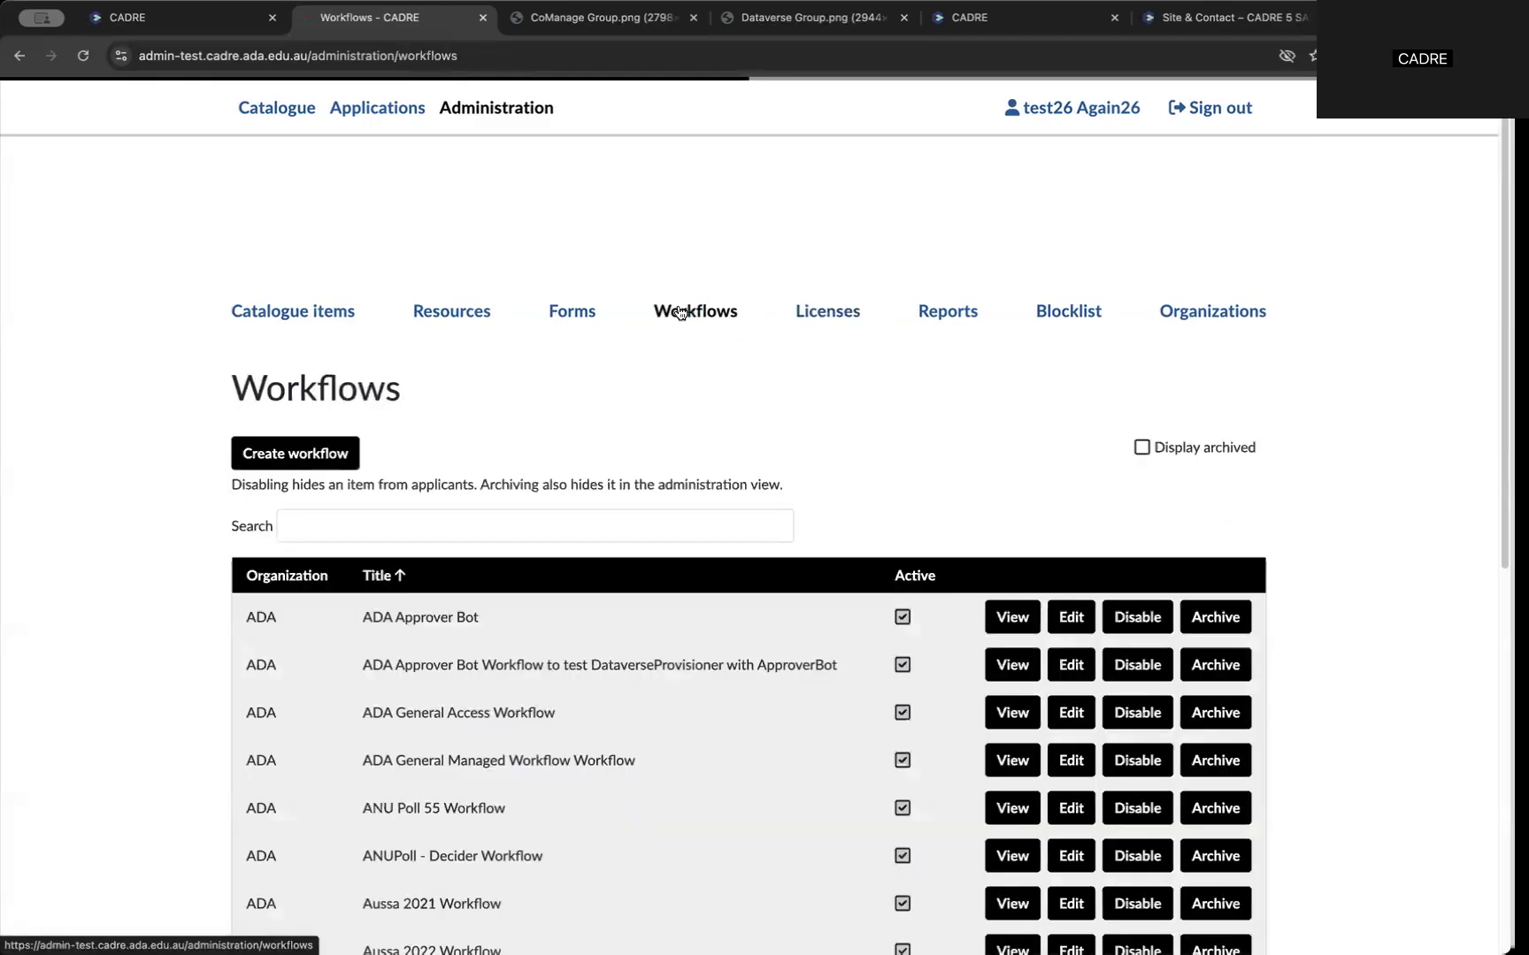
pyautogui.click(317, 459)
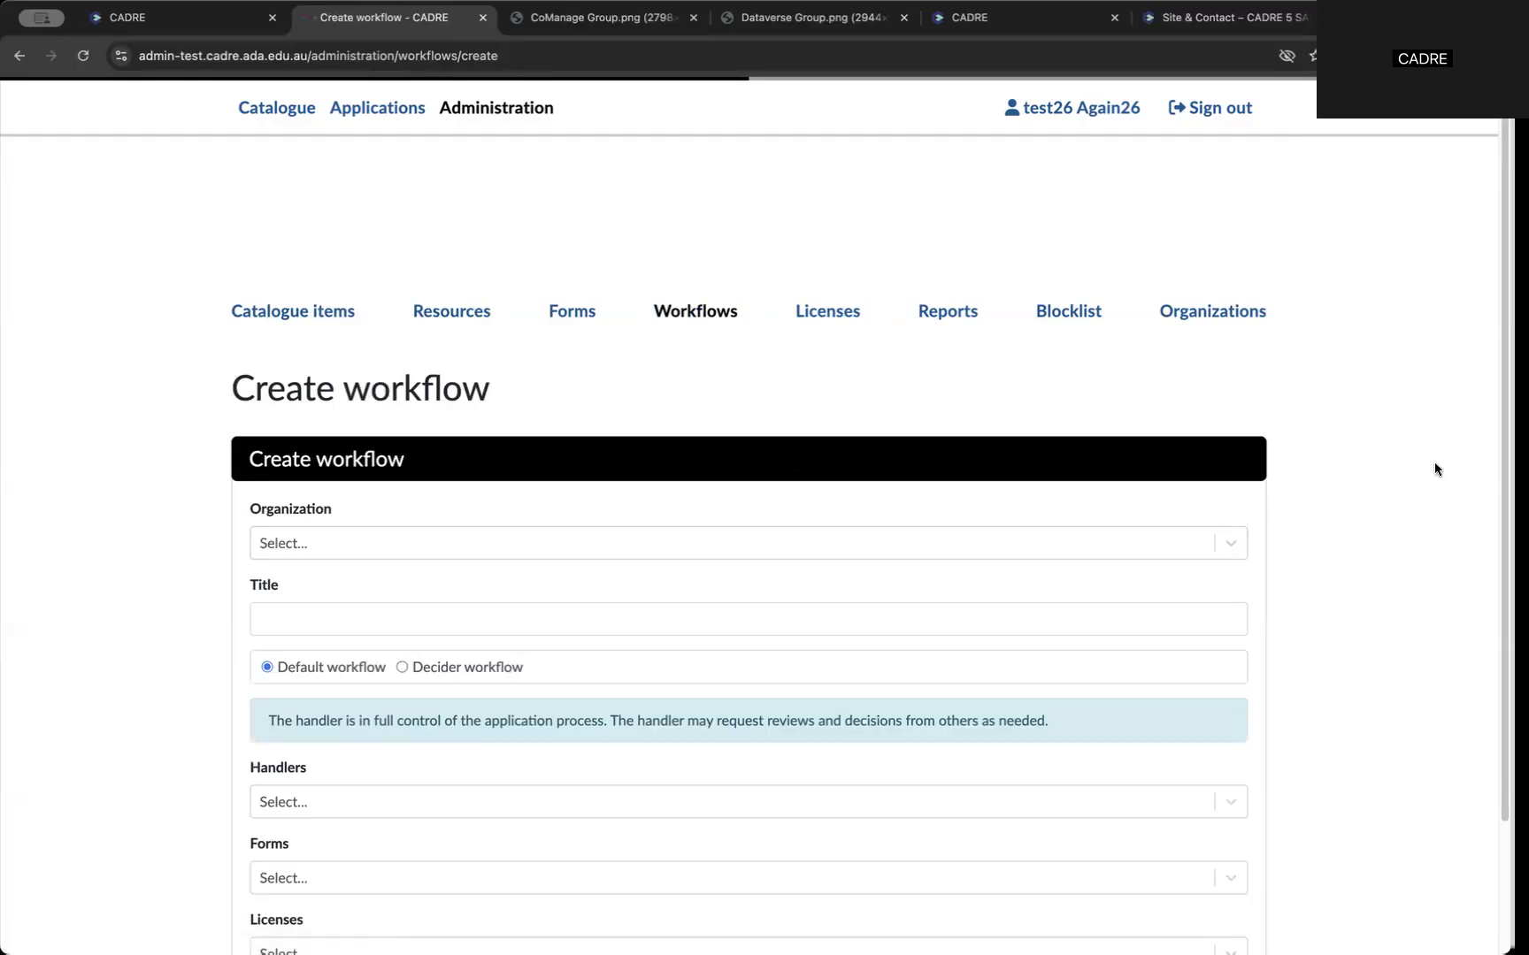
pyautogui.scroll(-2, 1442, 478)
pyautogui.scroll(-2, 749, 531)
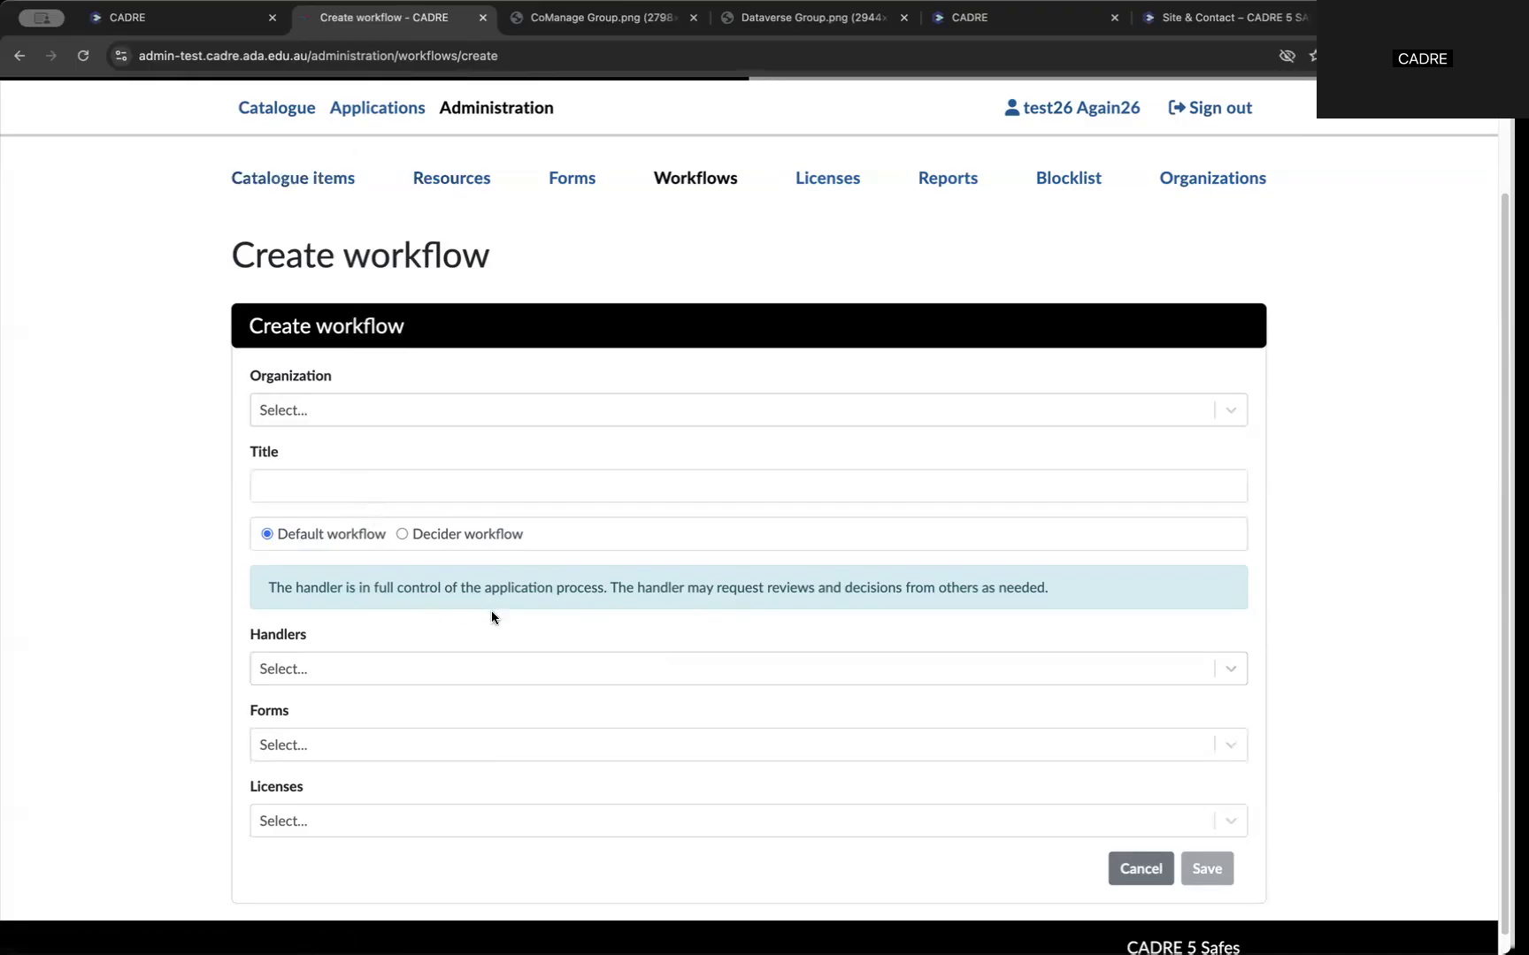
pyautogui.click(436, 409)
pyautogui.click(431, 454)
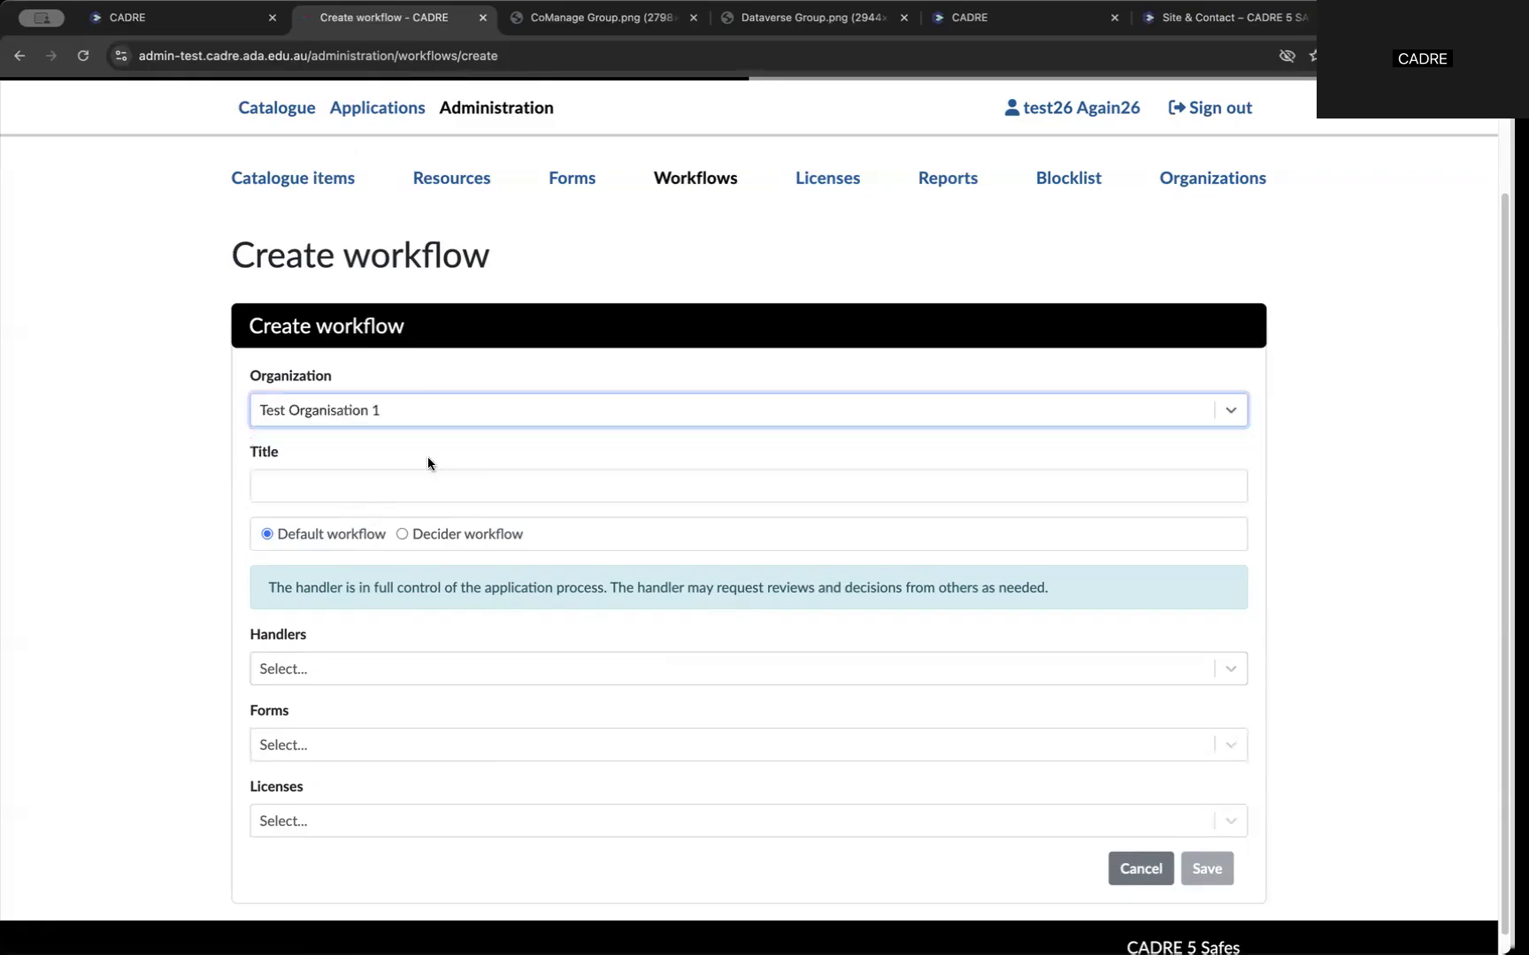
pyautogui.click(389, 483)
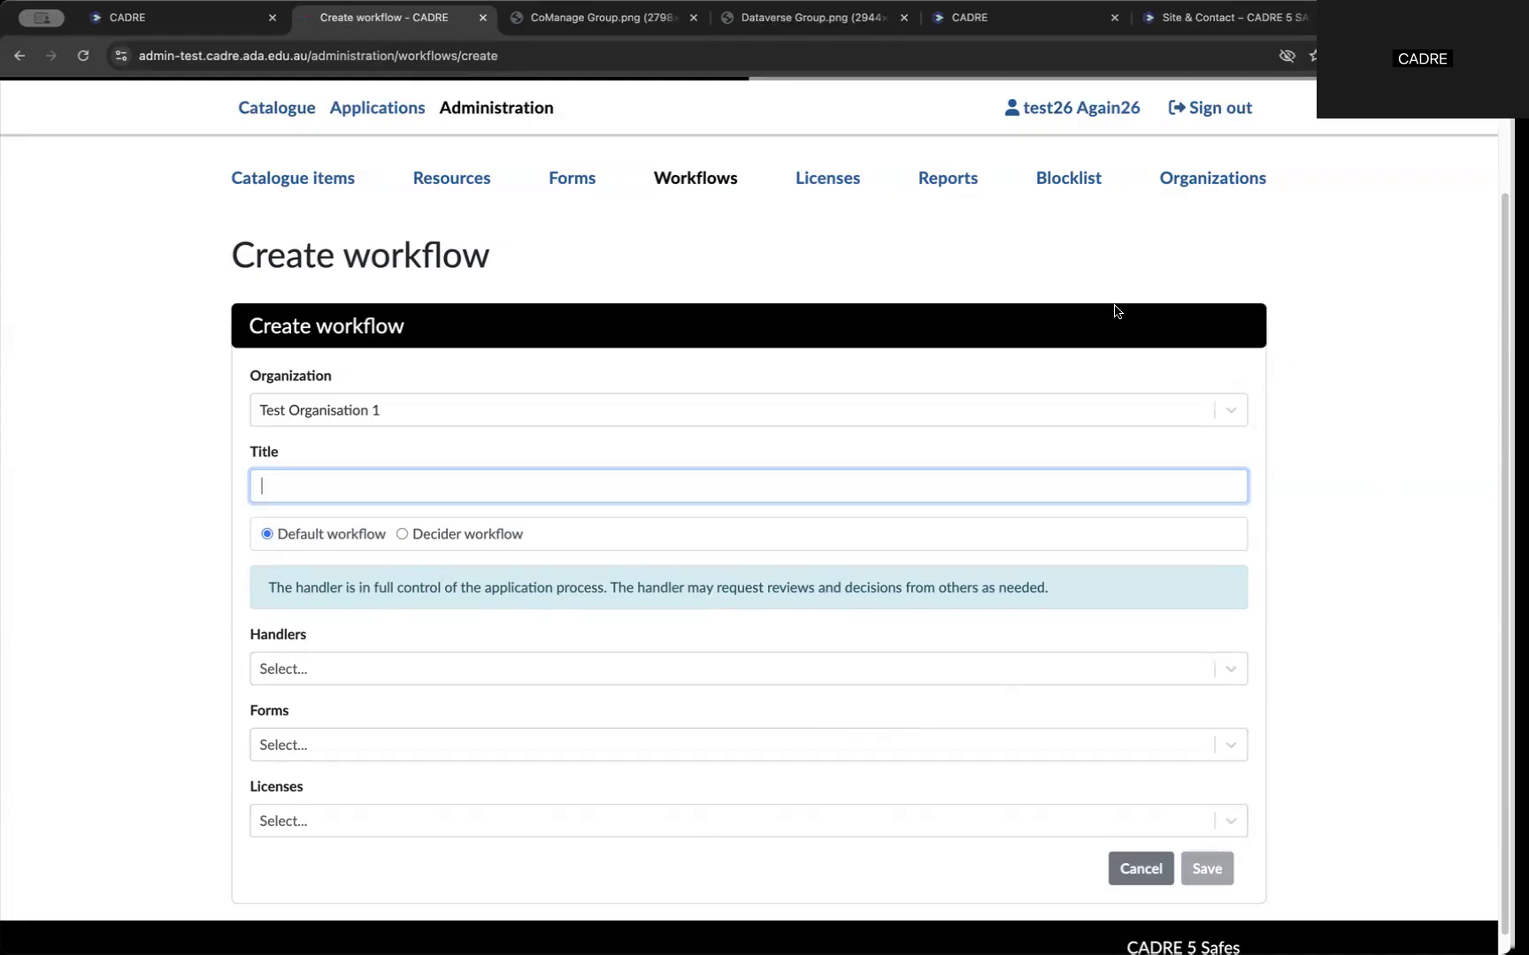
# Start a new form and set its organization to Test Organisation 1
pyautogui.click(567, 181)
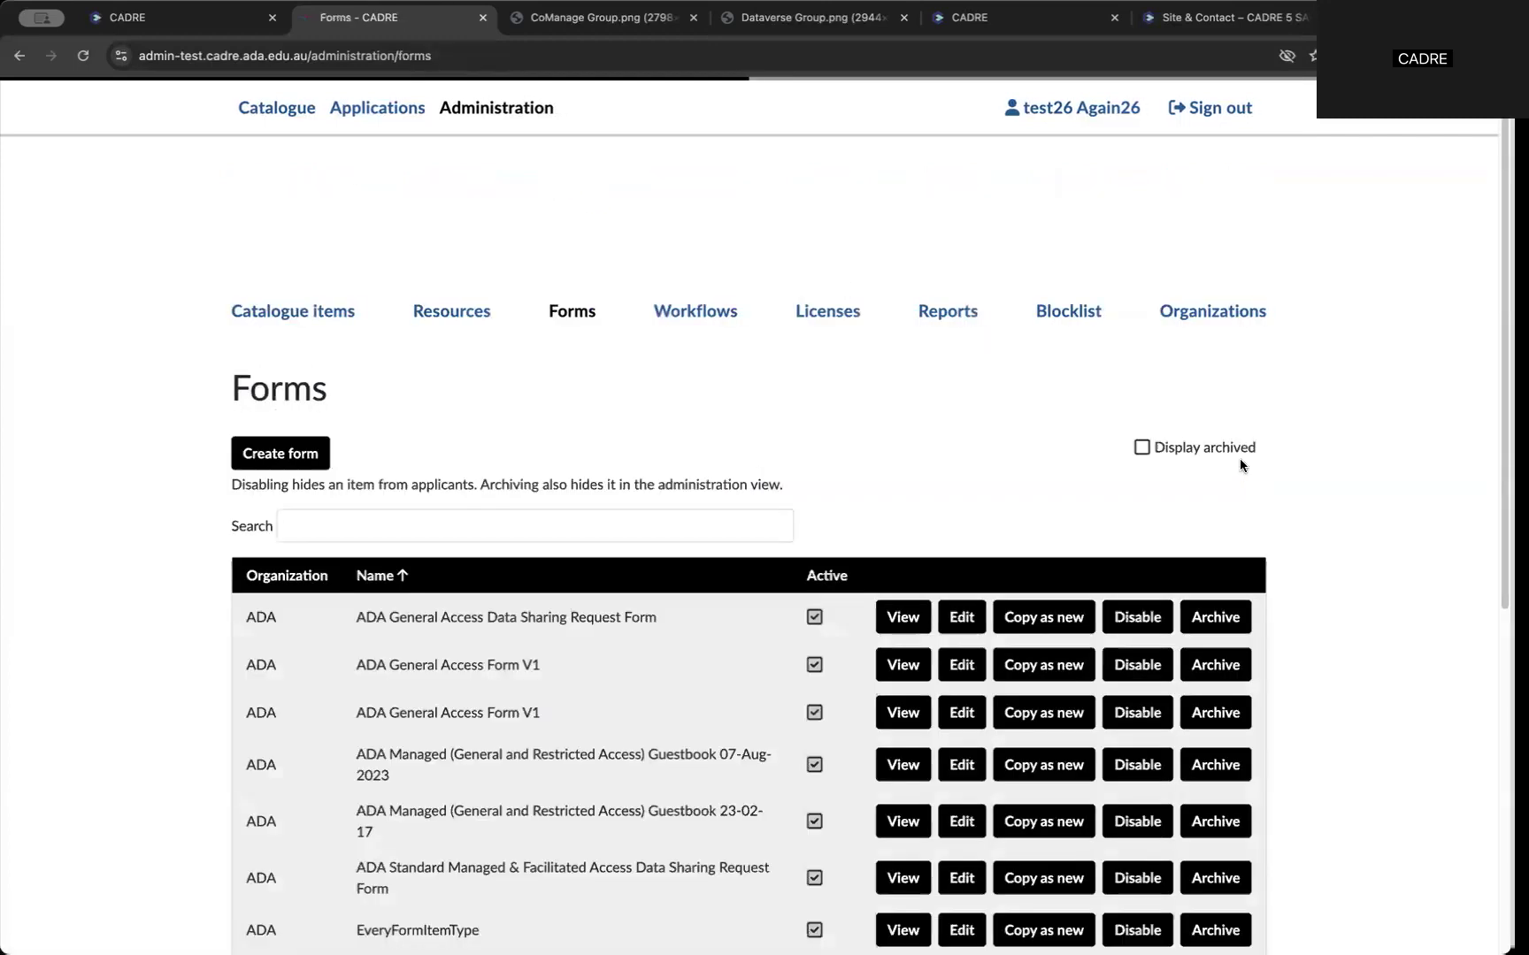
pyautogui.click(267, 461)
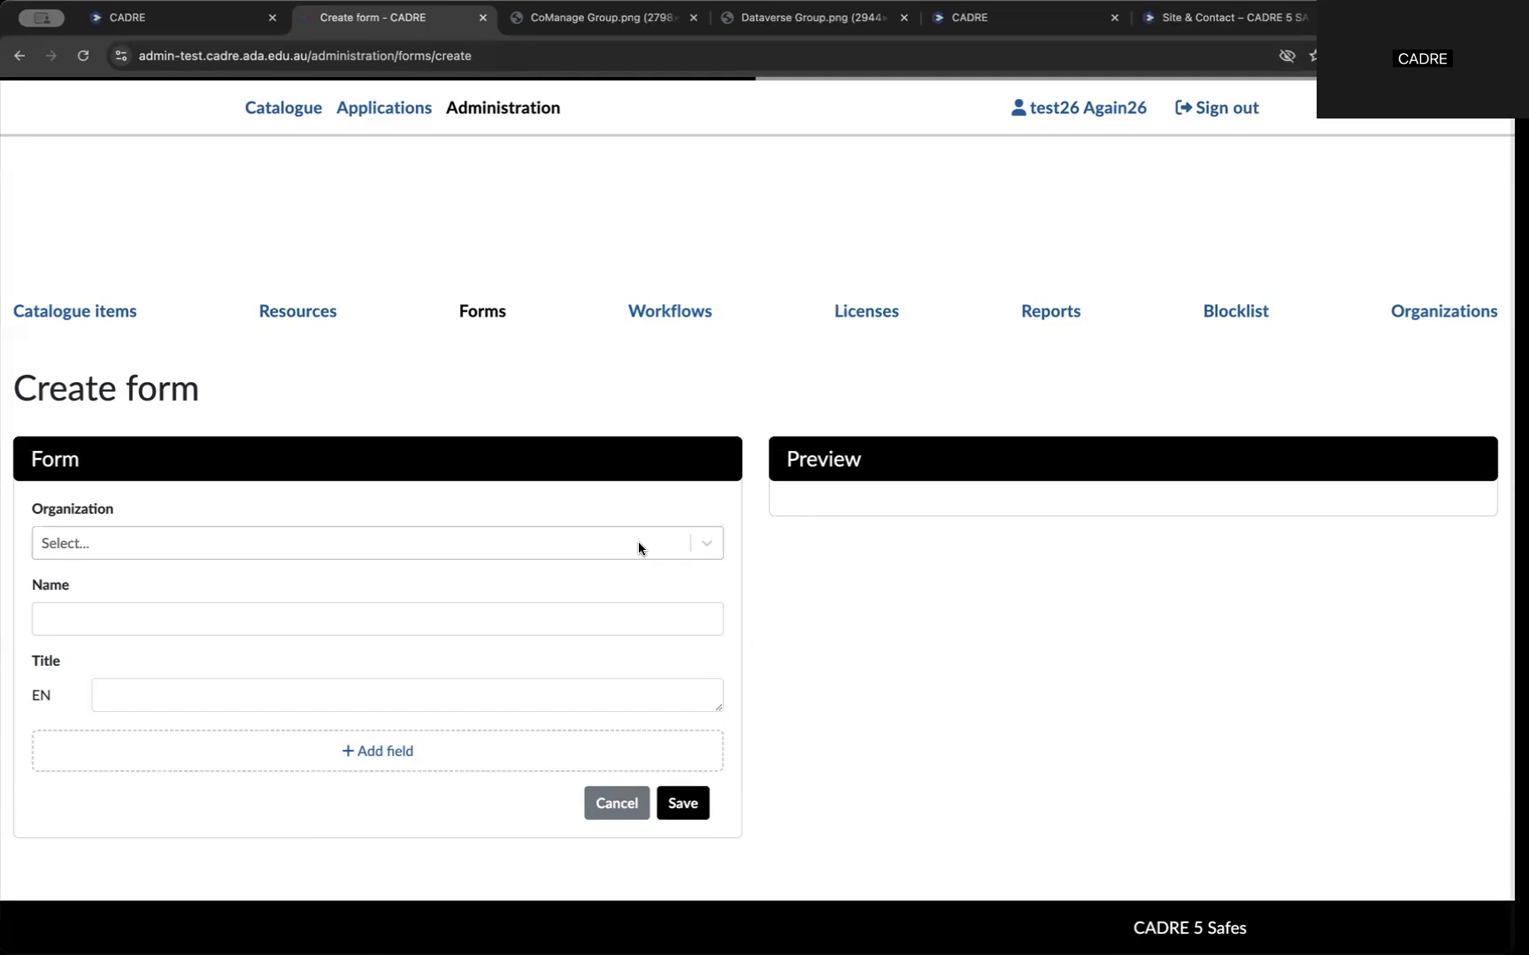
pyautogui.click(709, 544)
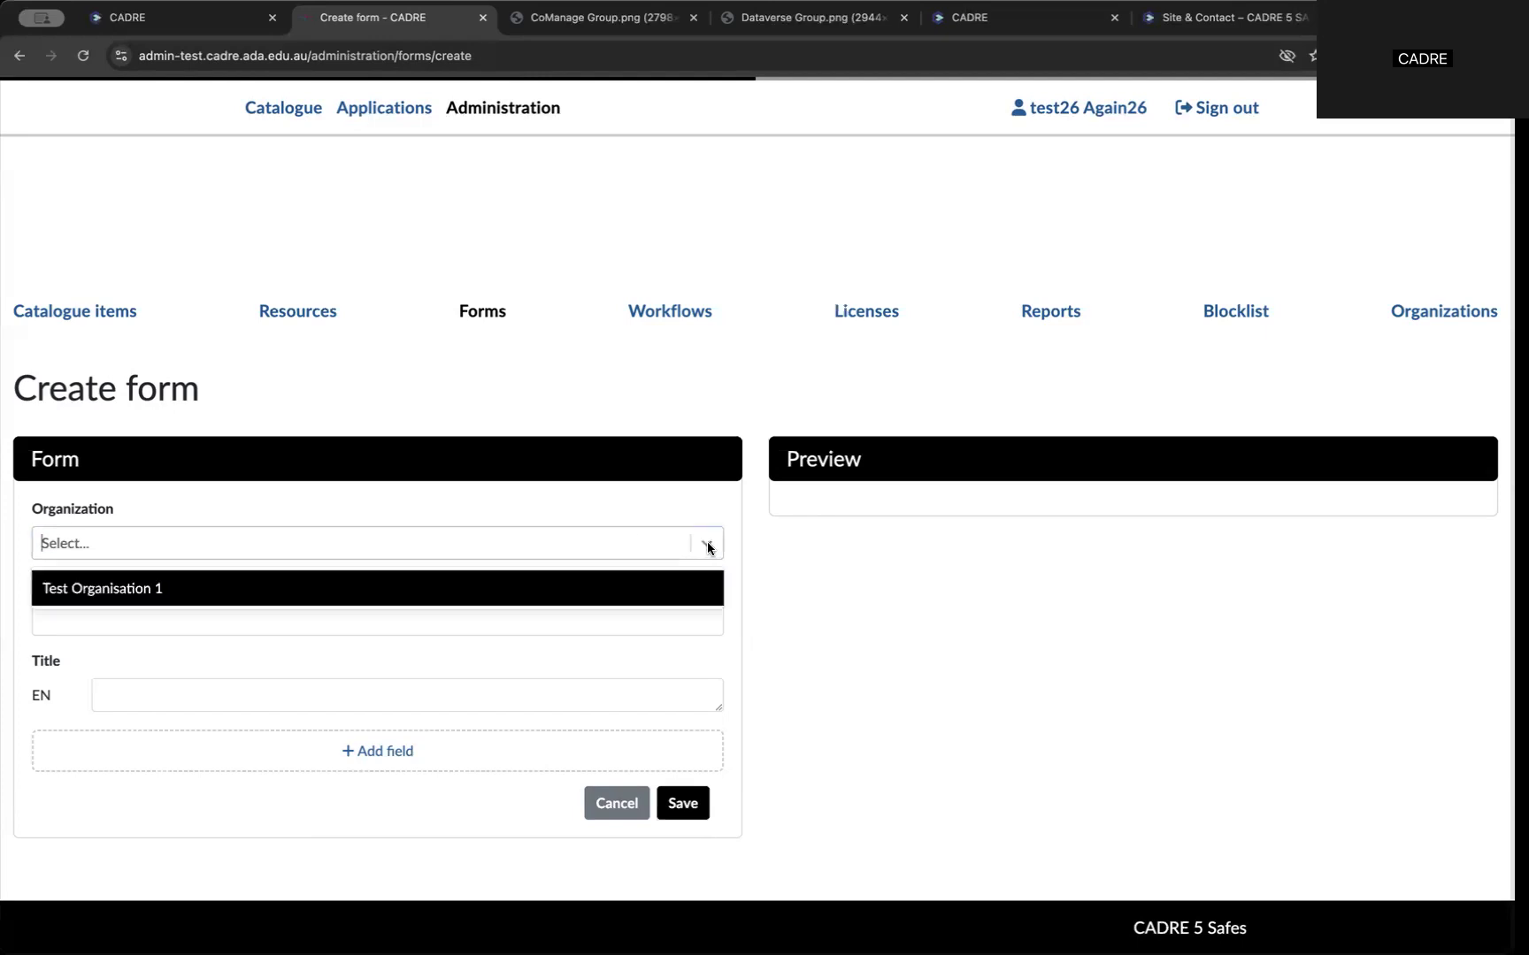
pyautogui.click(682, 585)
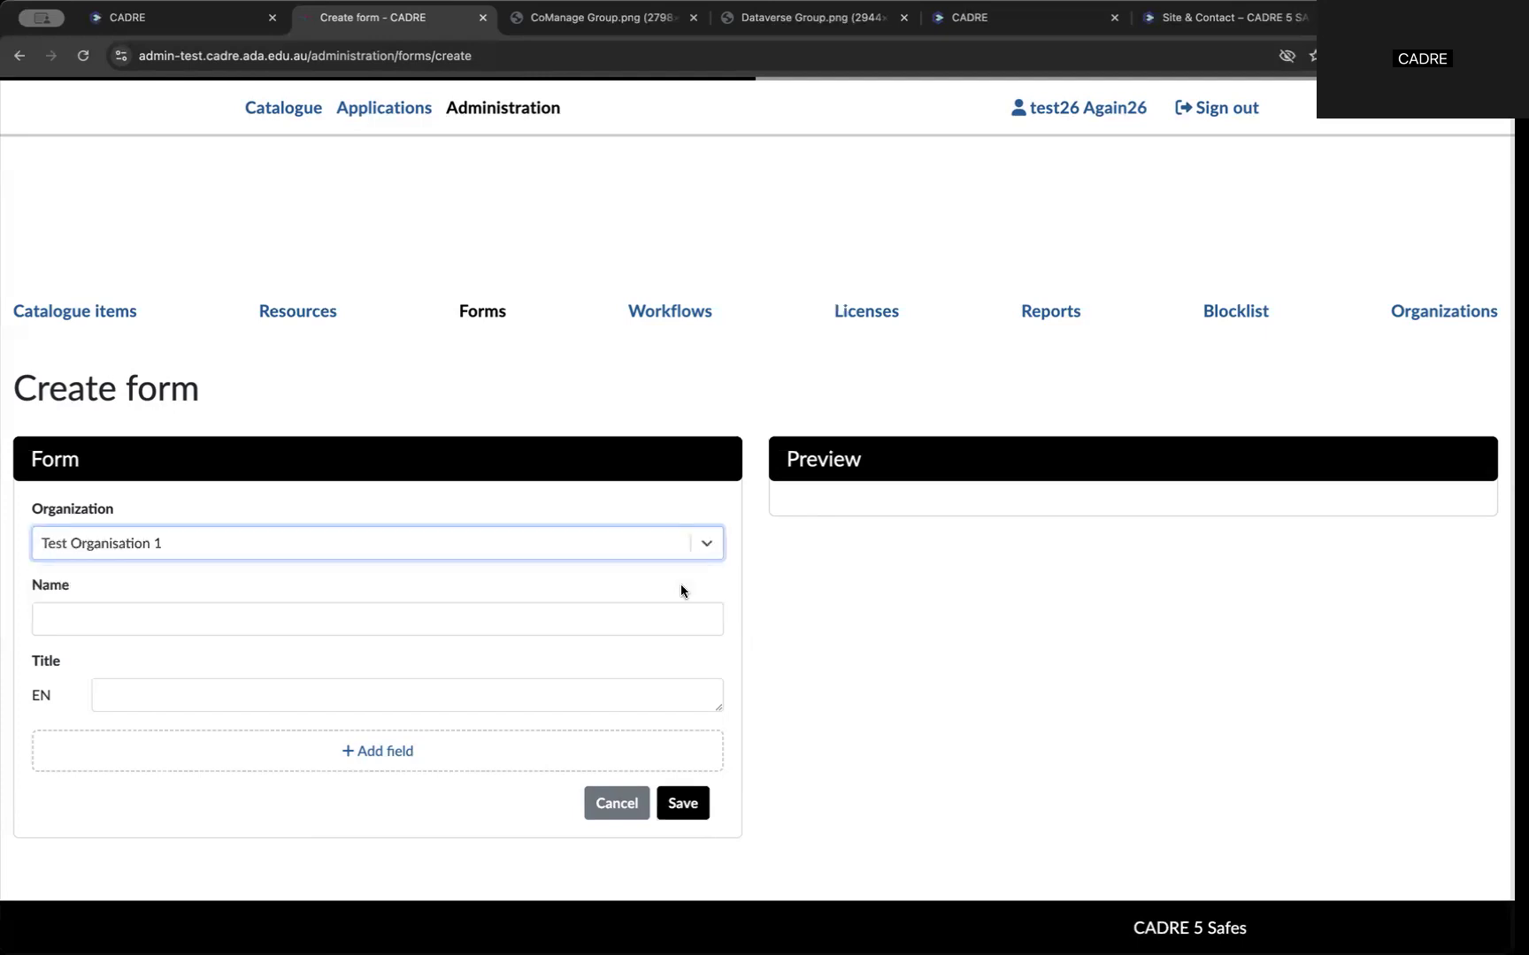
pyautogui.click(583, 614)
pyautogui.click(574, 653)
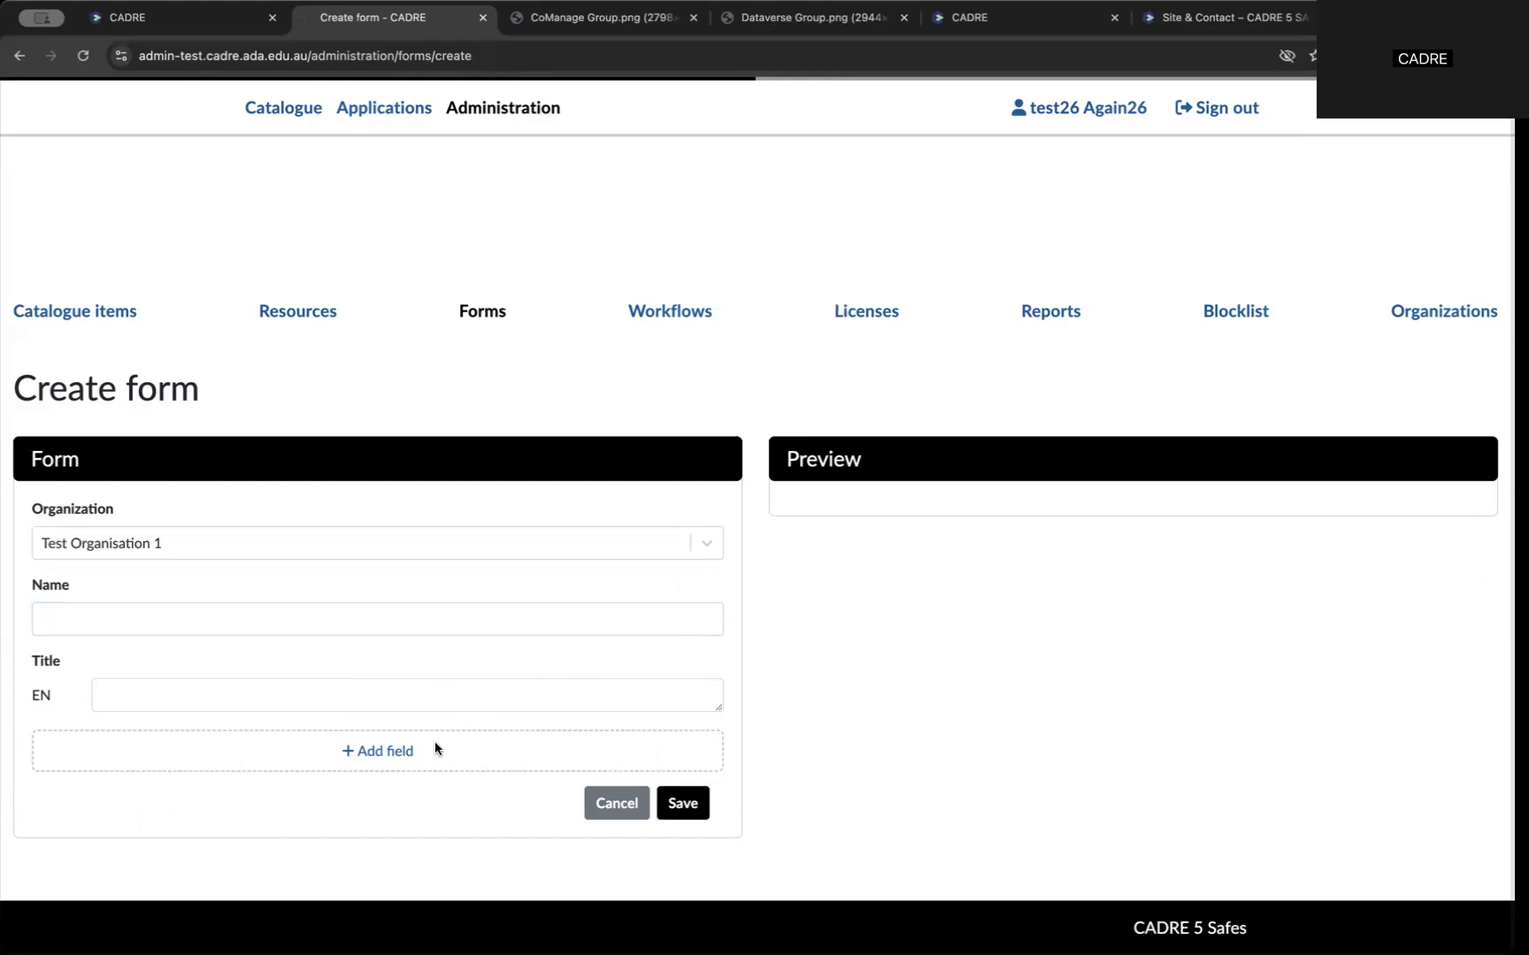
# Add a text field with the field title "Name" to the form
pyautogui.click(386, 750)
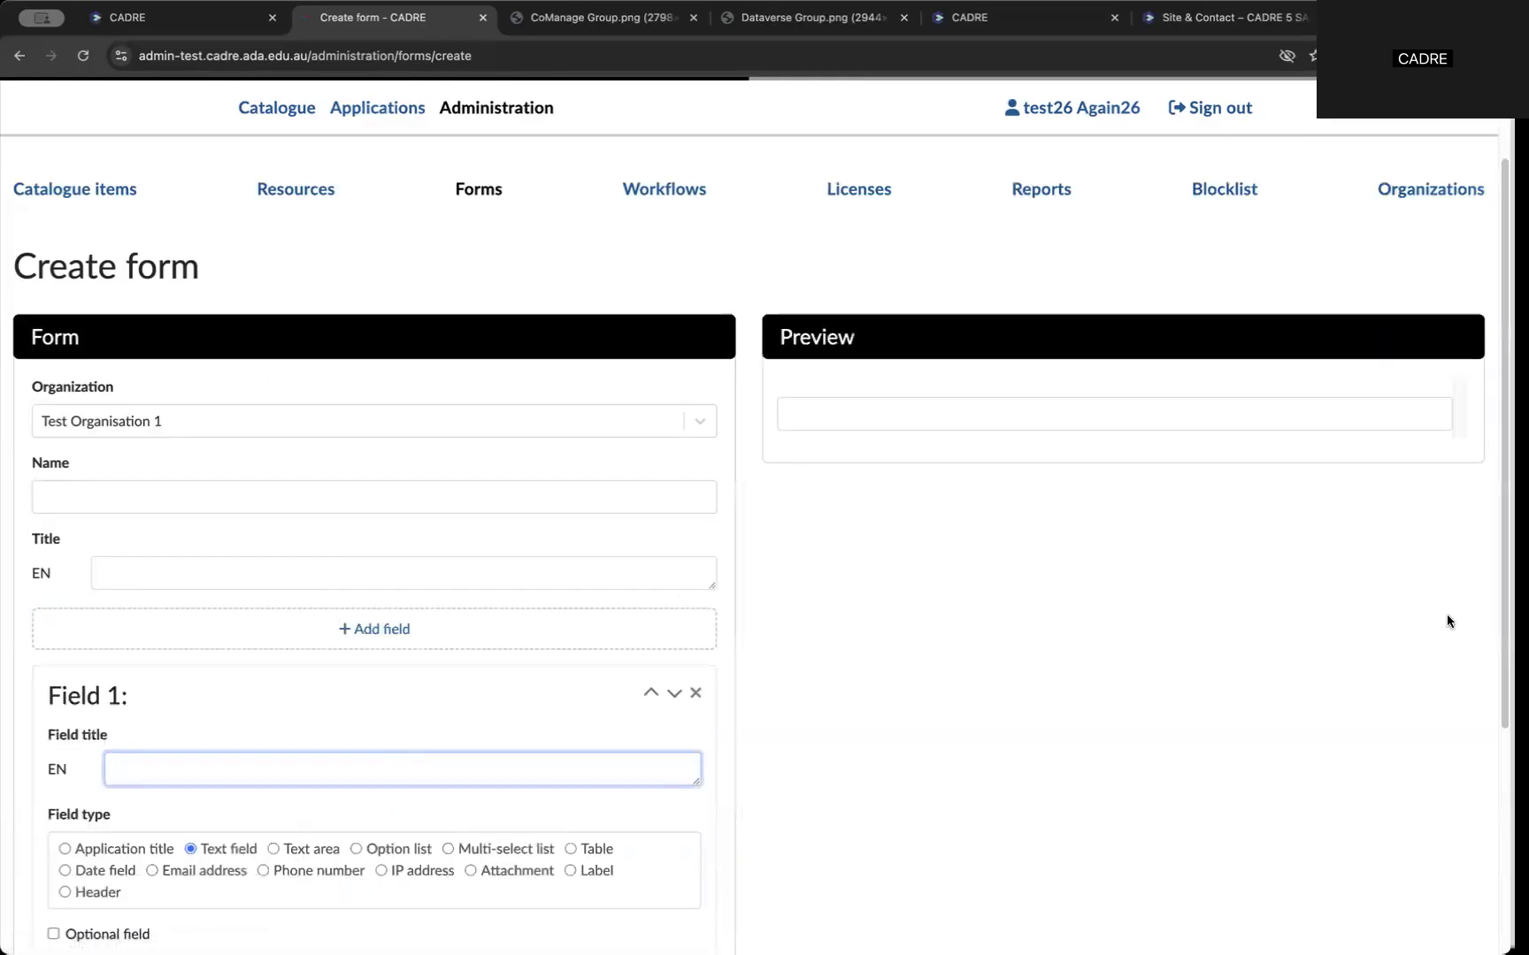
pyautogui.scroll(-3, 541, 677)
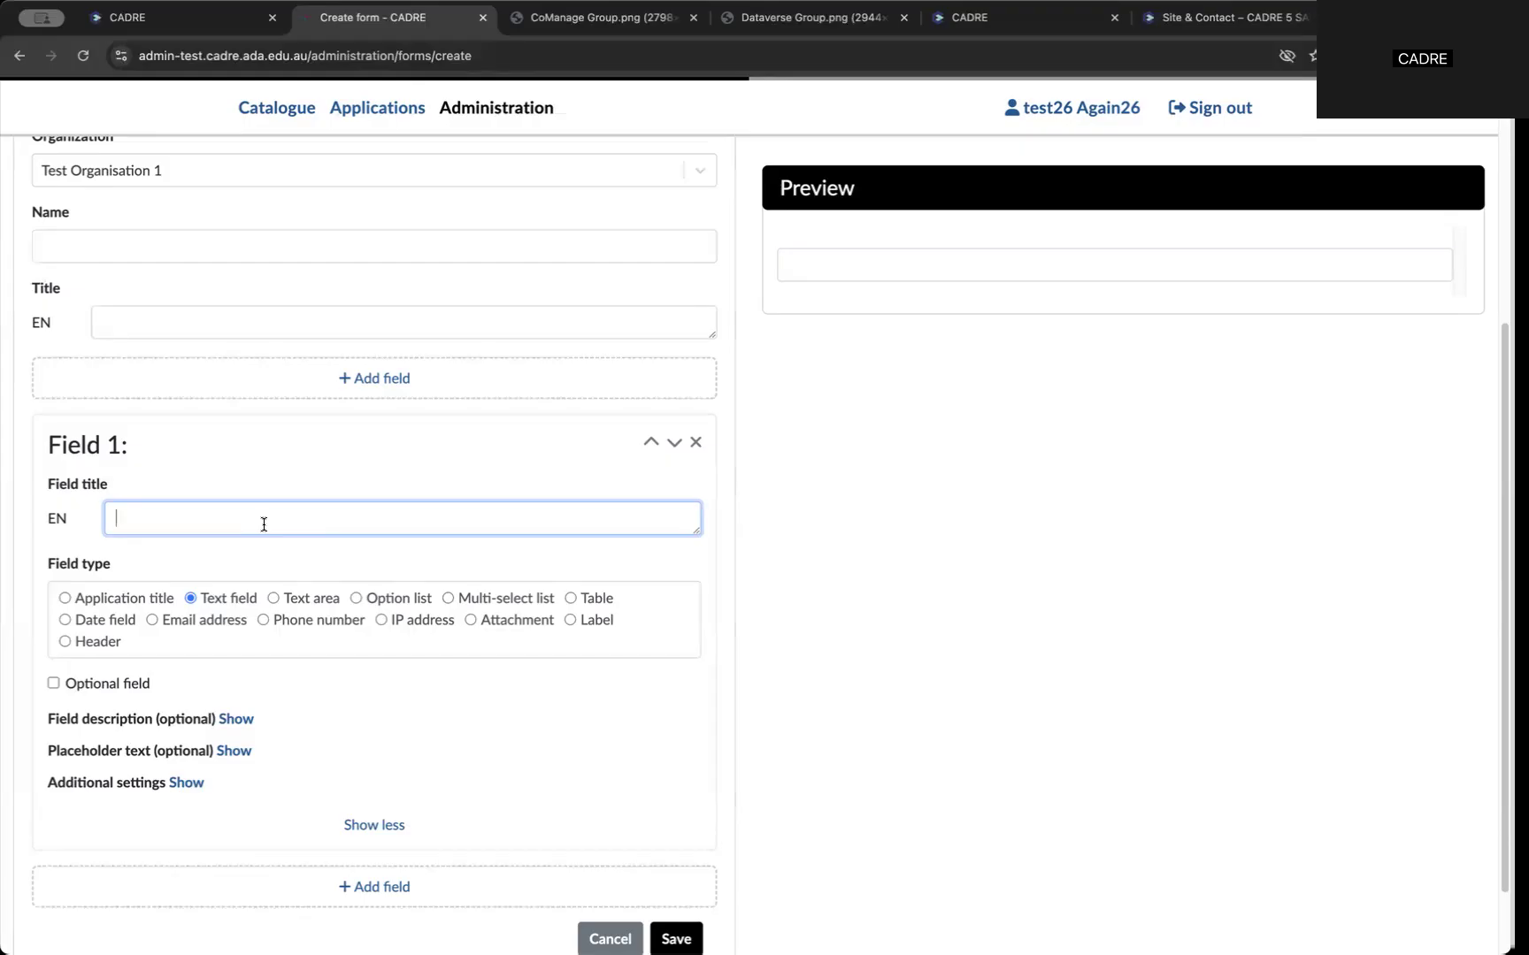
pyautogui.write('Name')
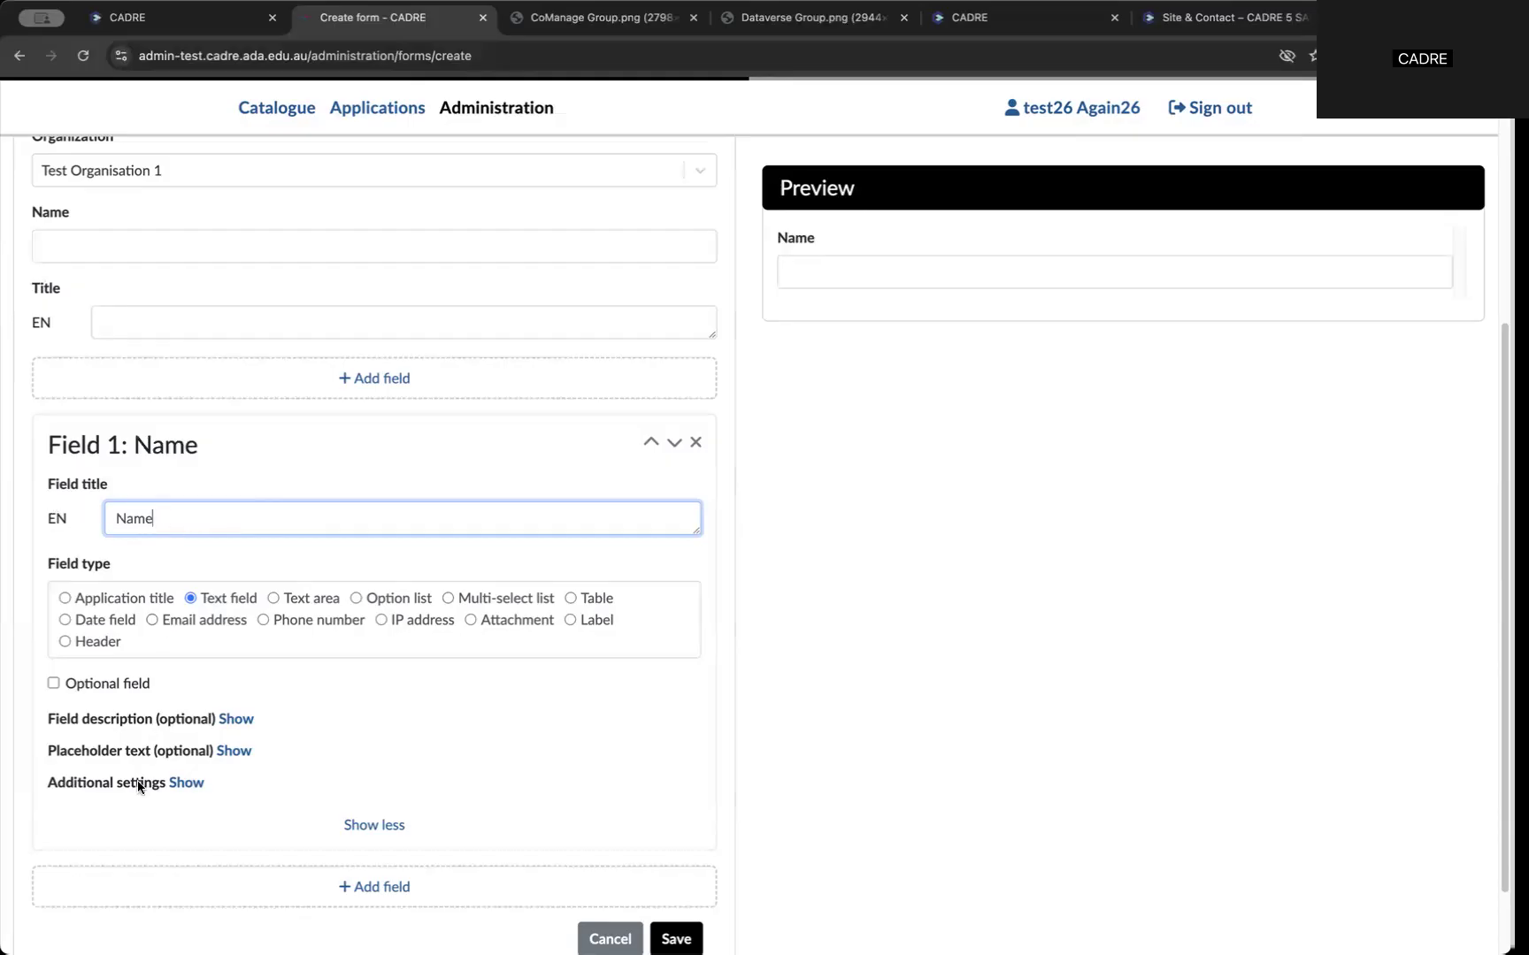
# Set the Name field's ID to "fldName" in its additional settings
pyautogui.click(189, 783)
pyautogui.click(291, 823)
pyautogui.press('BackSpace')
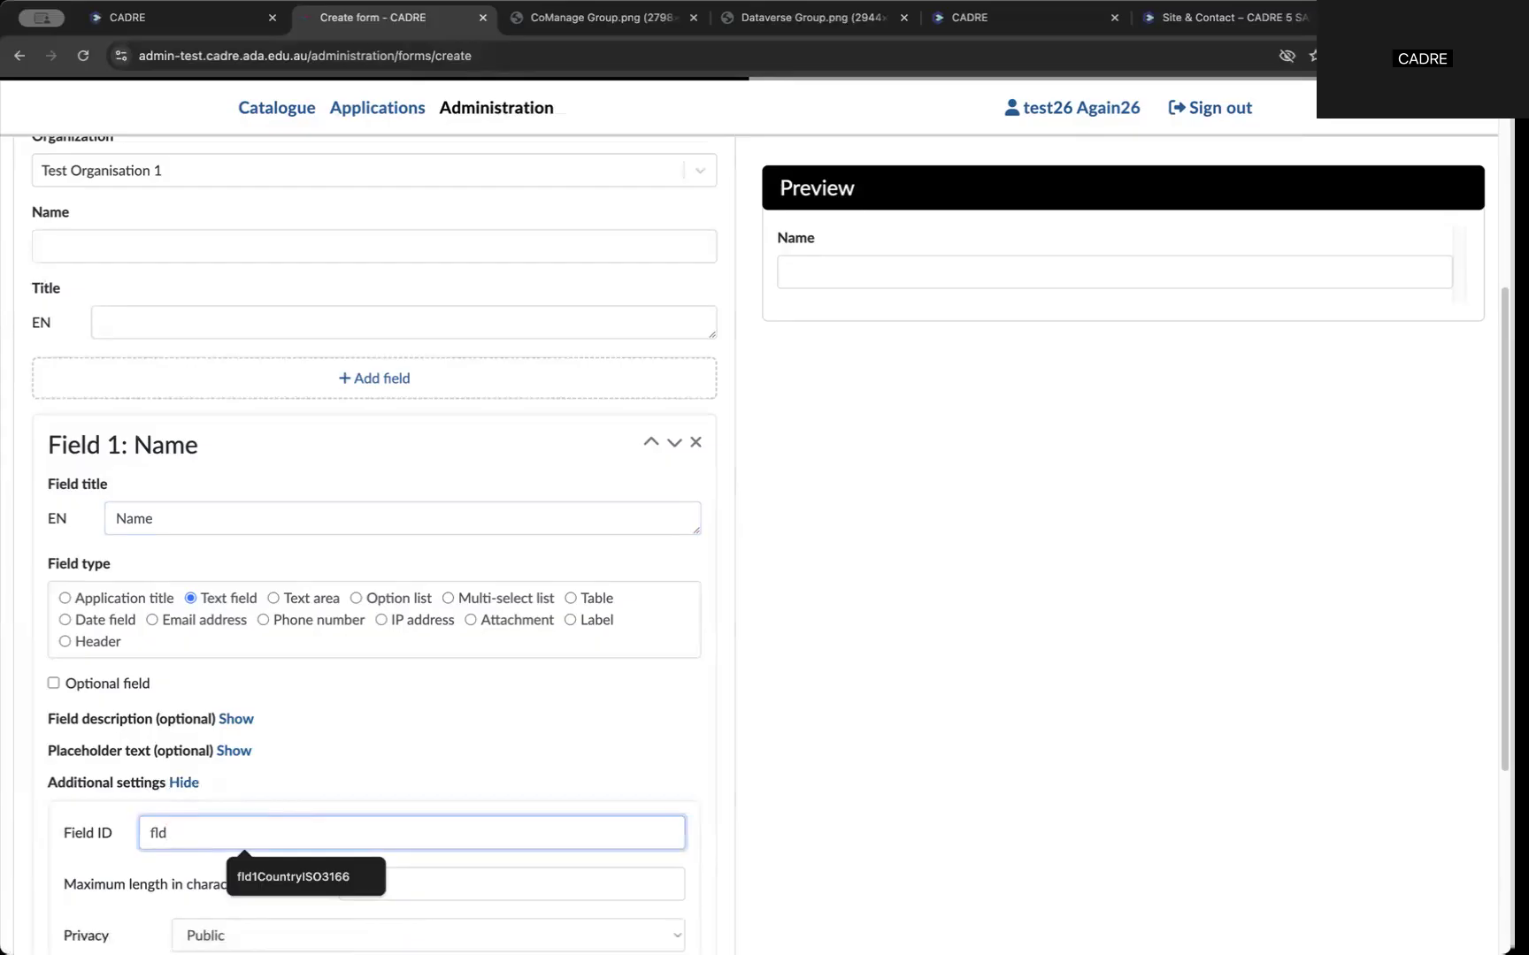
pyautogui.write('Name')
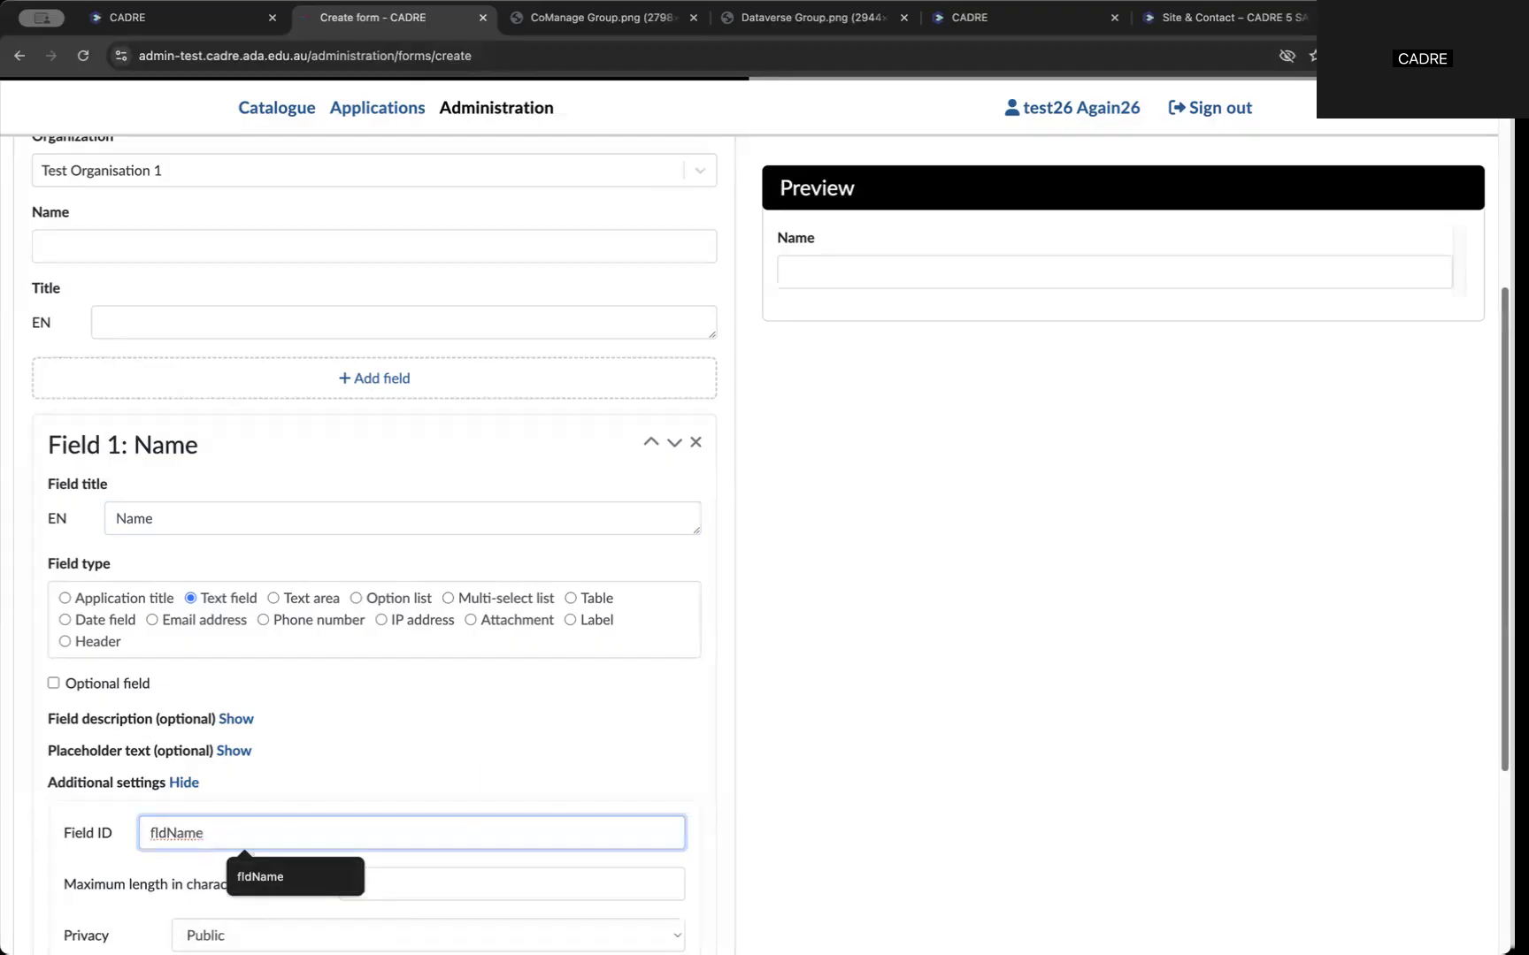
pyautogui.scroll(-1, 1470, 779)
pyautogui.scroll(-1, 1470, 779)
pyautogui.scroll(2, 1471, 778)
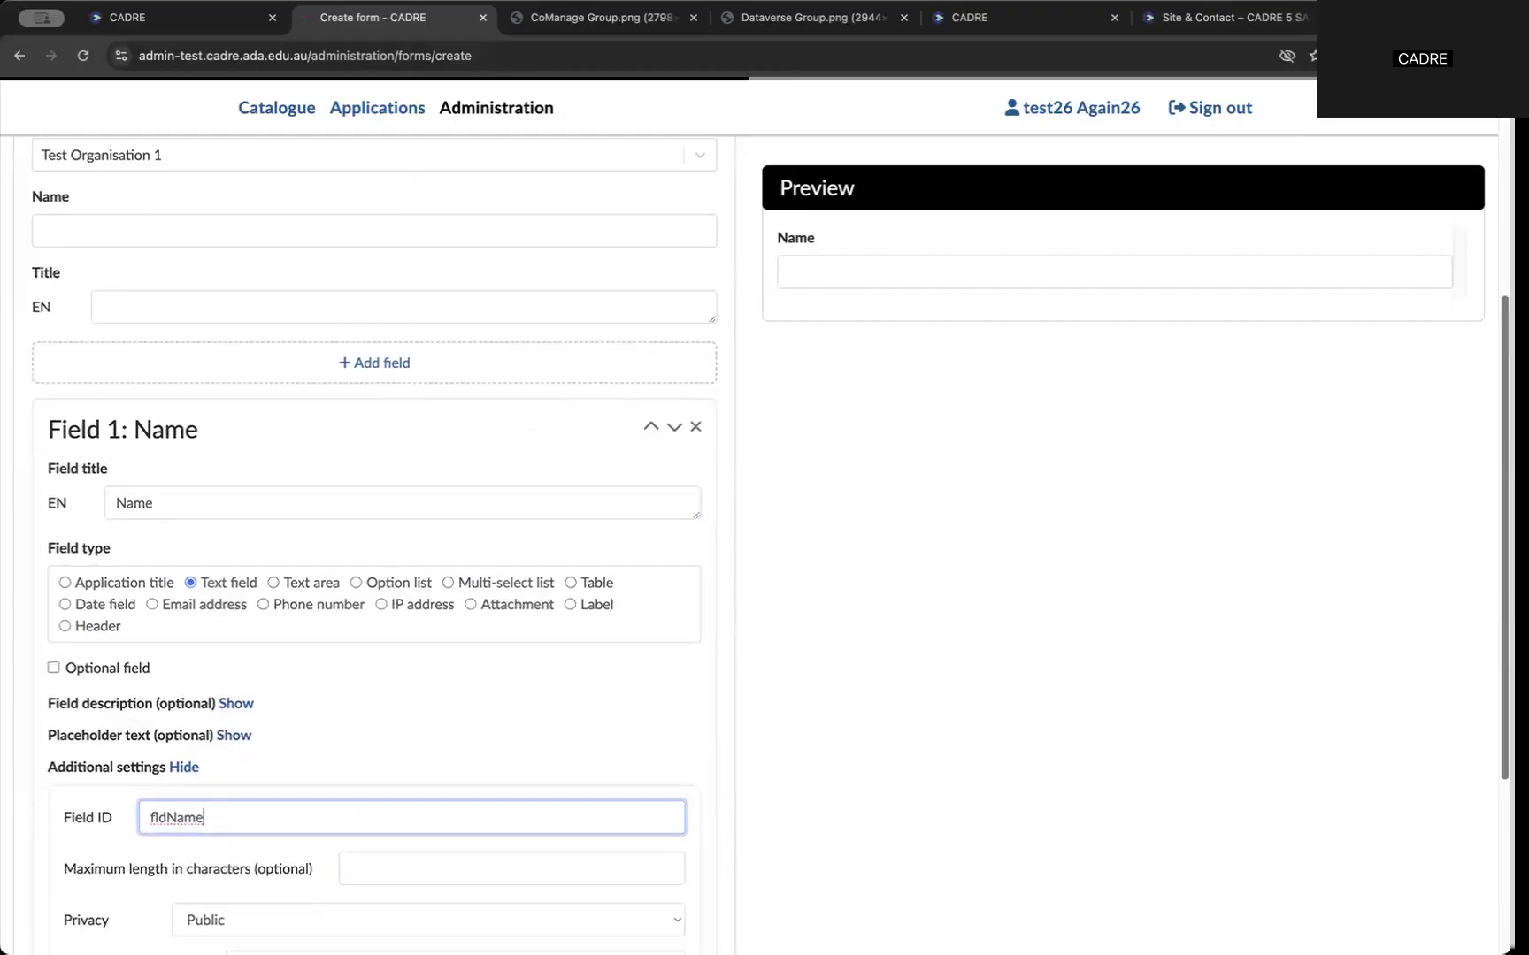
# Add a second text field below Name with the field title "Email"
pyautogui.scroll(-3, 1470, 778)
pyautogui.scroll(-3, 563, 849)
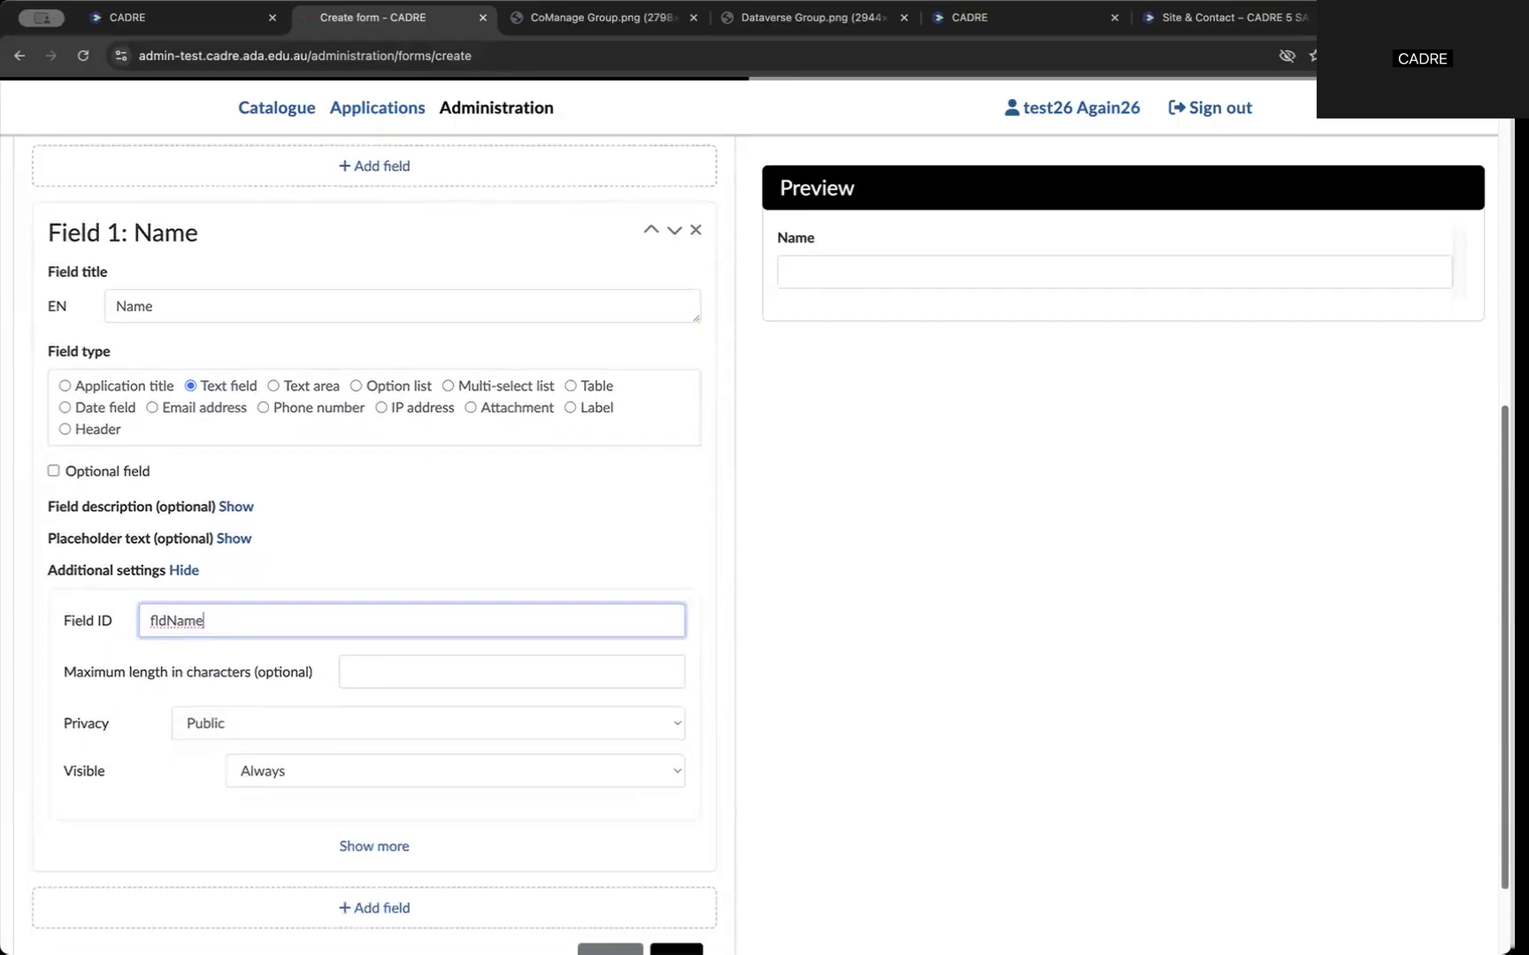
pyautogui.click(360, 801)
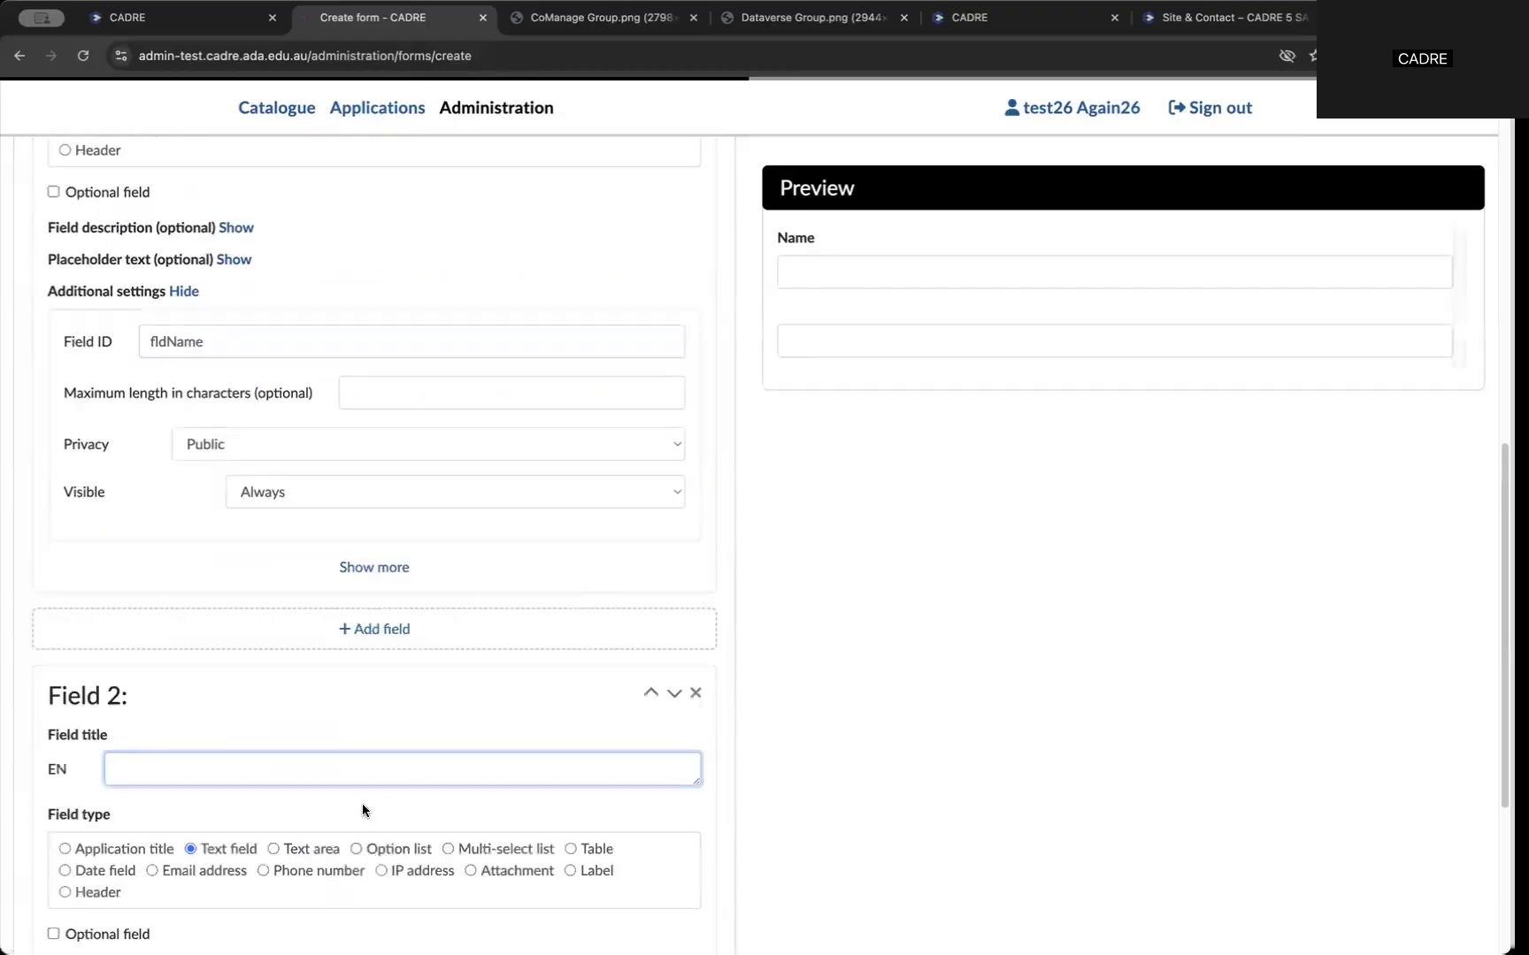
pyautogui.write('Email')
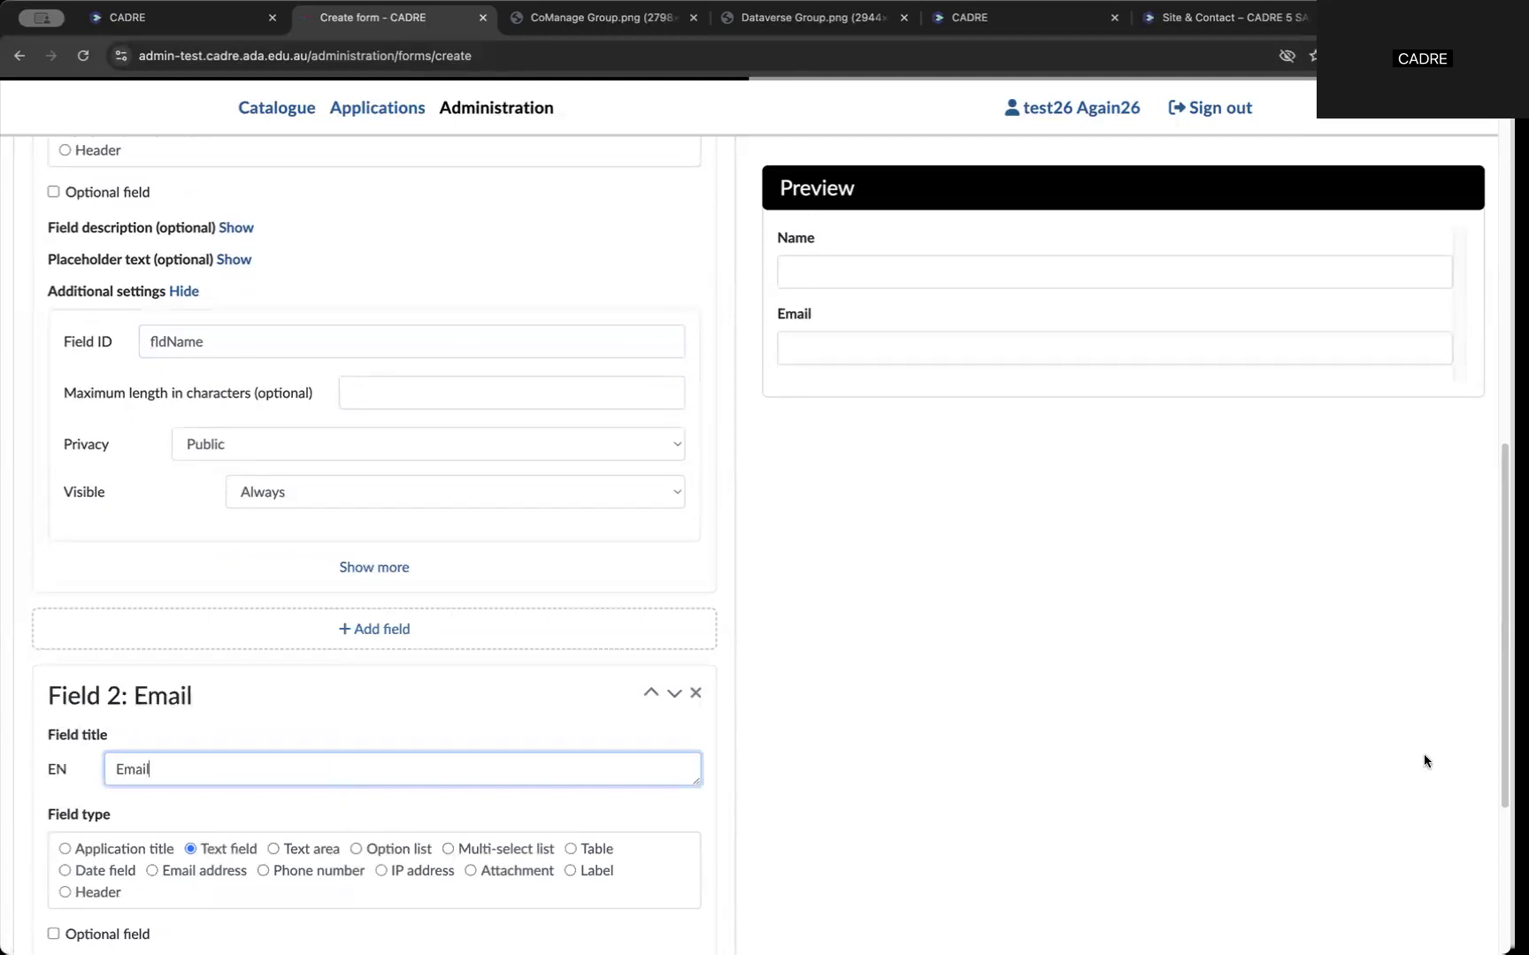
# Set the Email field's ID to "fldEmail" in its additional settings
pyautogui.scroll(-3, 1426, 761)
pyautogui.scroll(-1, 332, 734)
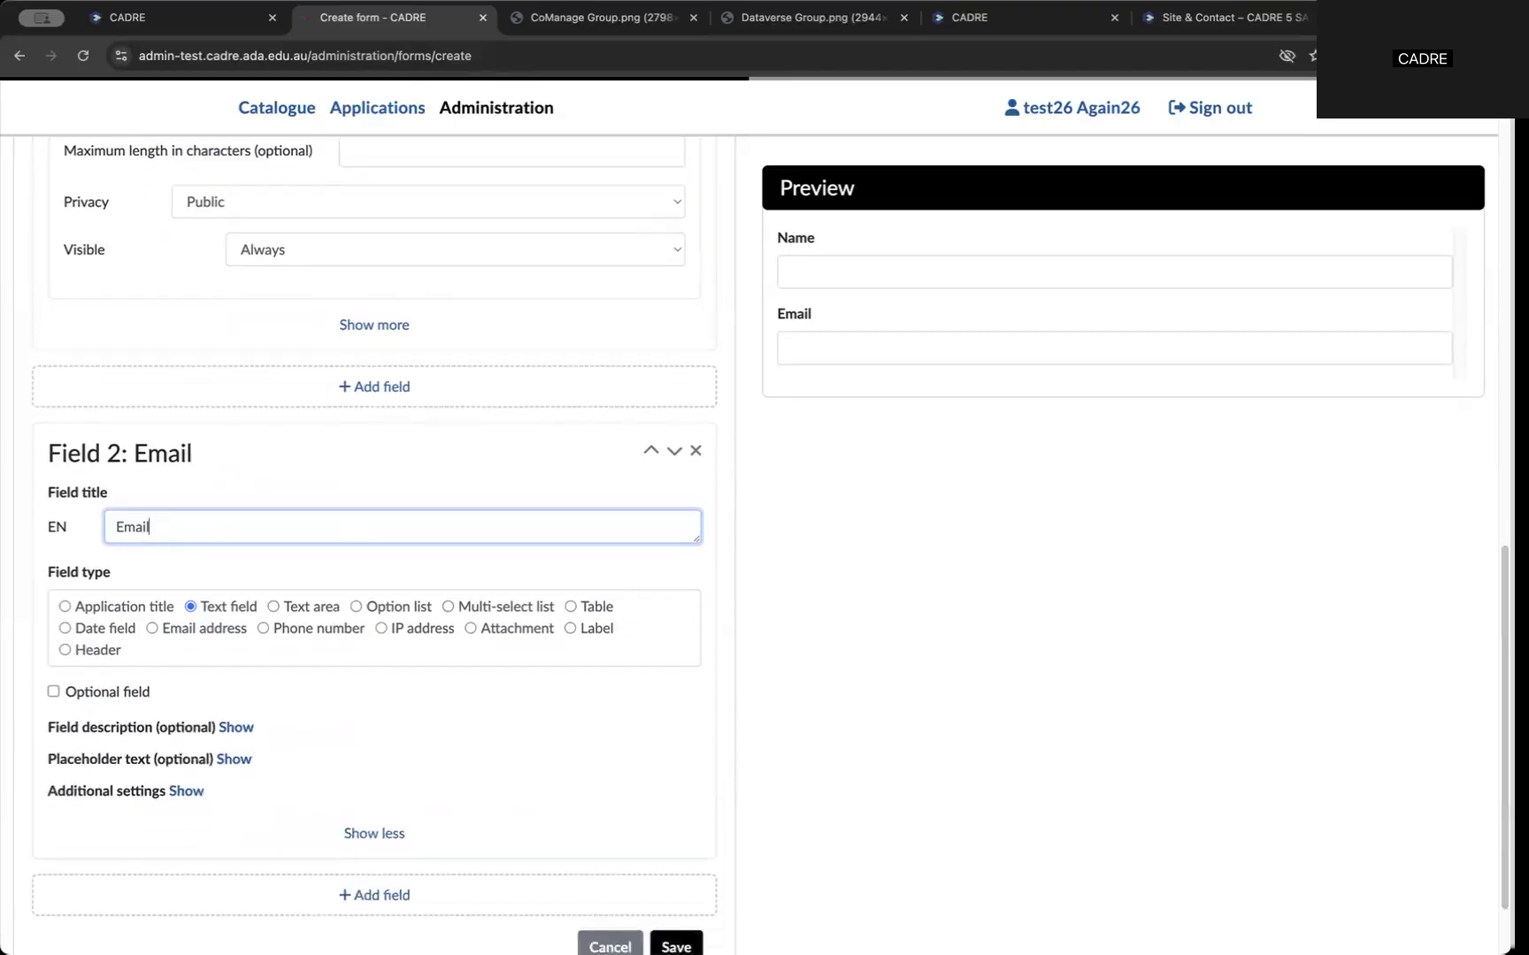
pyautogui.click(197, 792)
pyautogui.click(202, 840)
pyautogui.press('BackSpace')
pyautogui.write('Email')
pyautogui.click(936, 781)
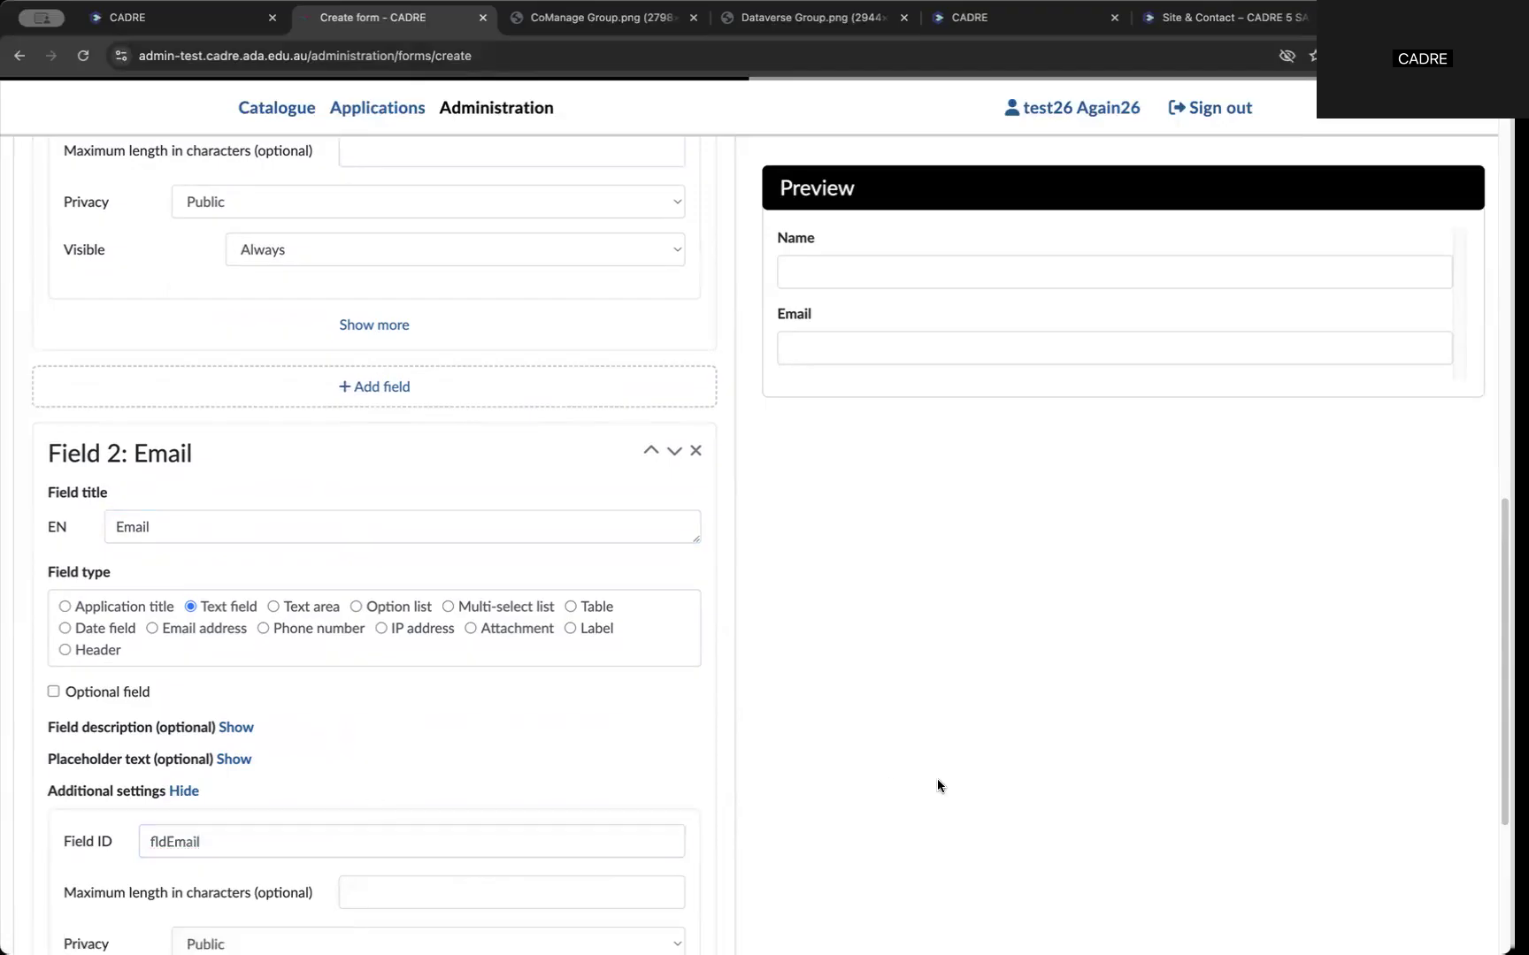
# Add a third text field below Email with the field title "Org or Institution"
pyautogui.scroll(-5, 1463, 686)
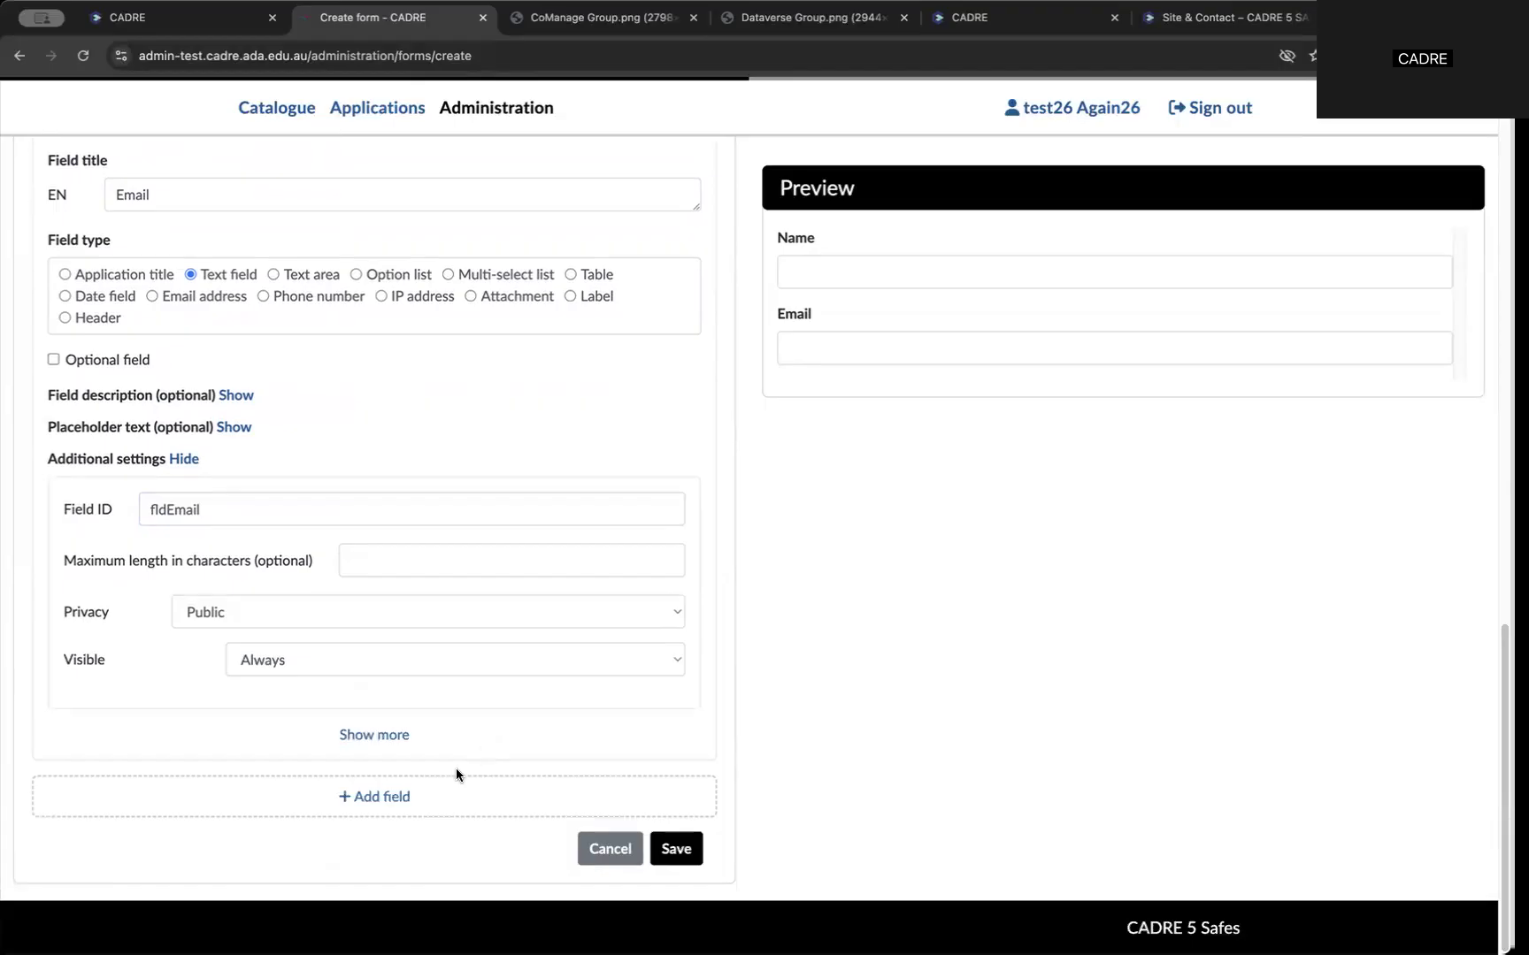
pyautogui.click(389, 794)
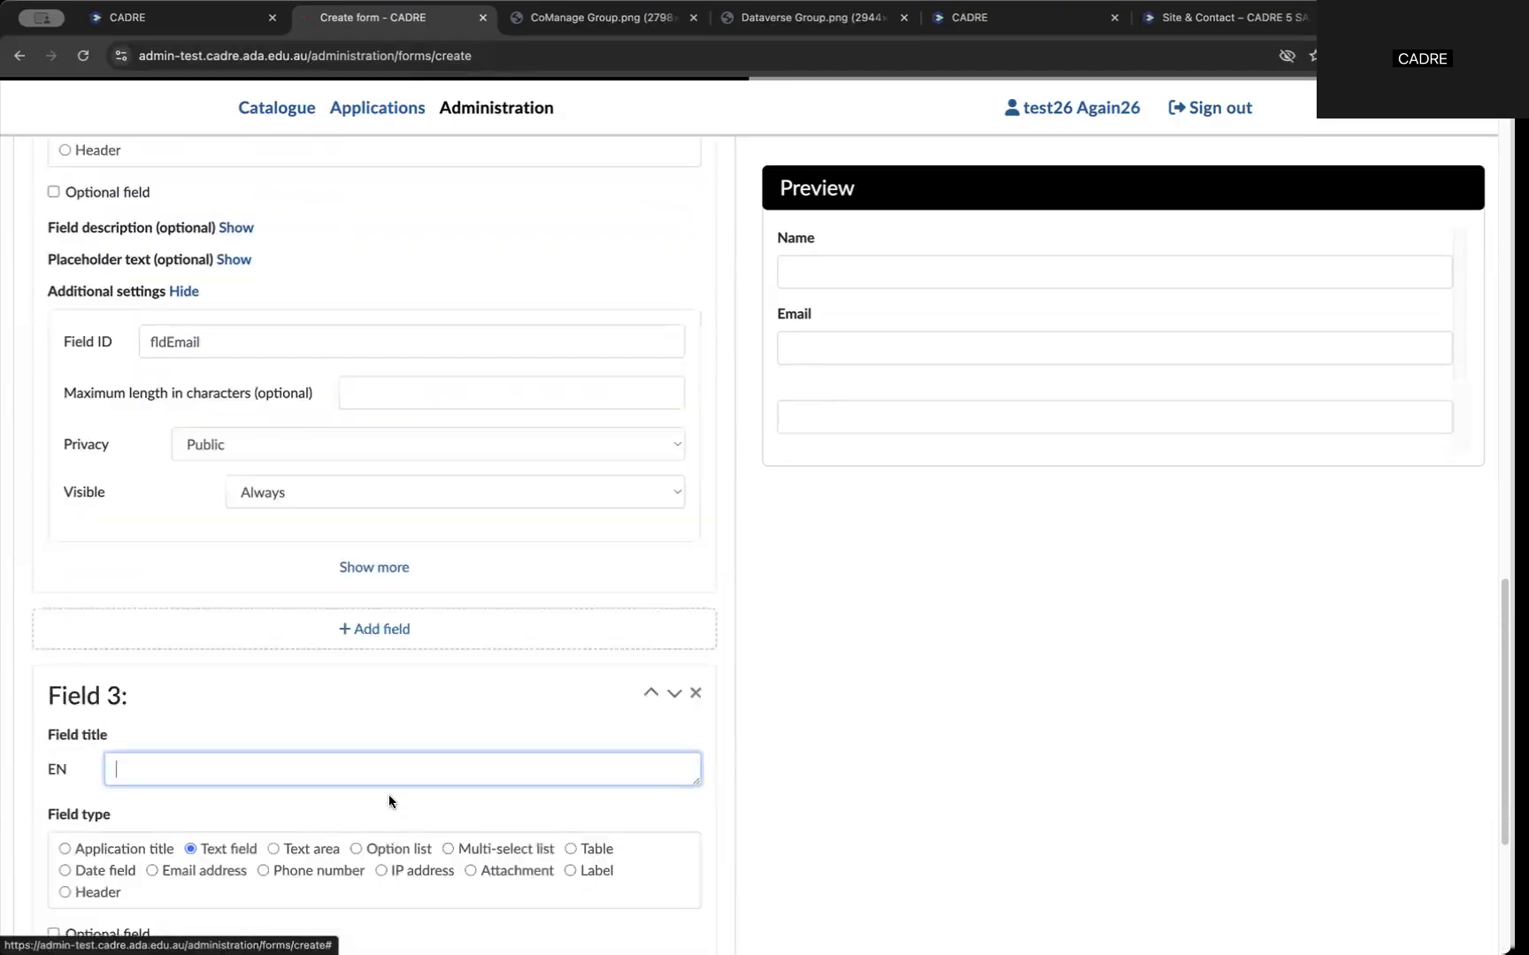
pyautogui.write('In')
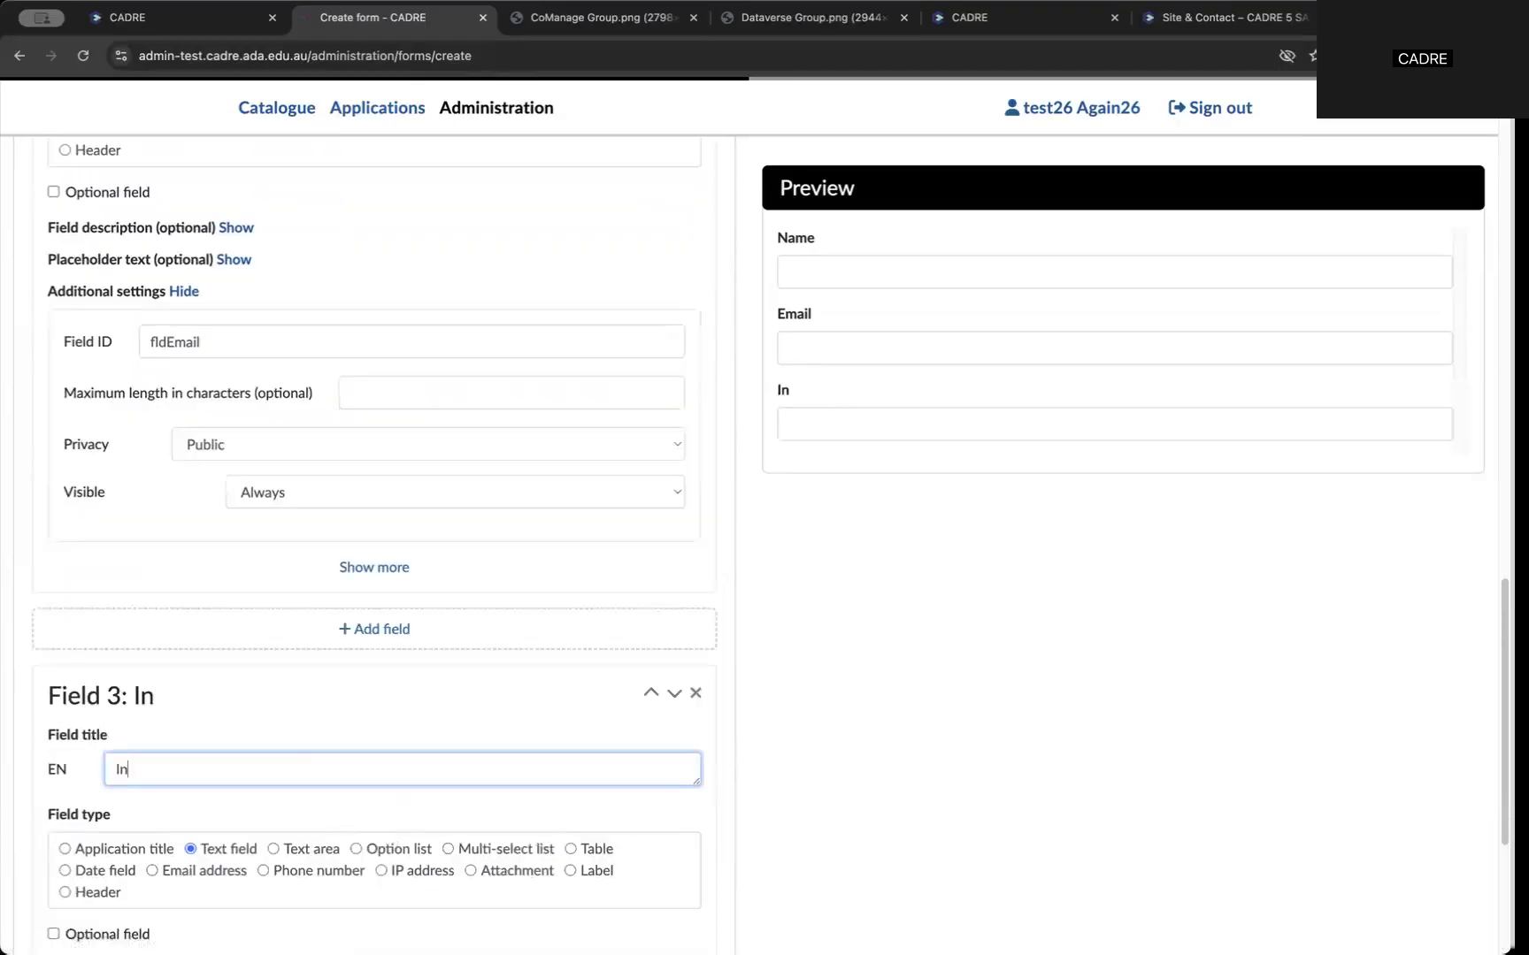
pyautogui.write('s')
pyautogui.press('BackSpace')
pyautogui.press('BackSpace')
pyautogui.press('BackSpace')
pyautogui.write('Org or Ins')
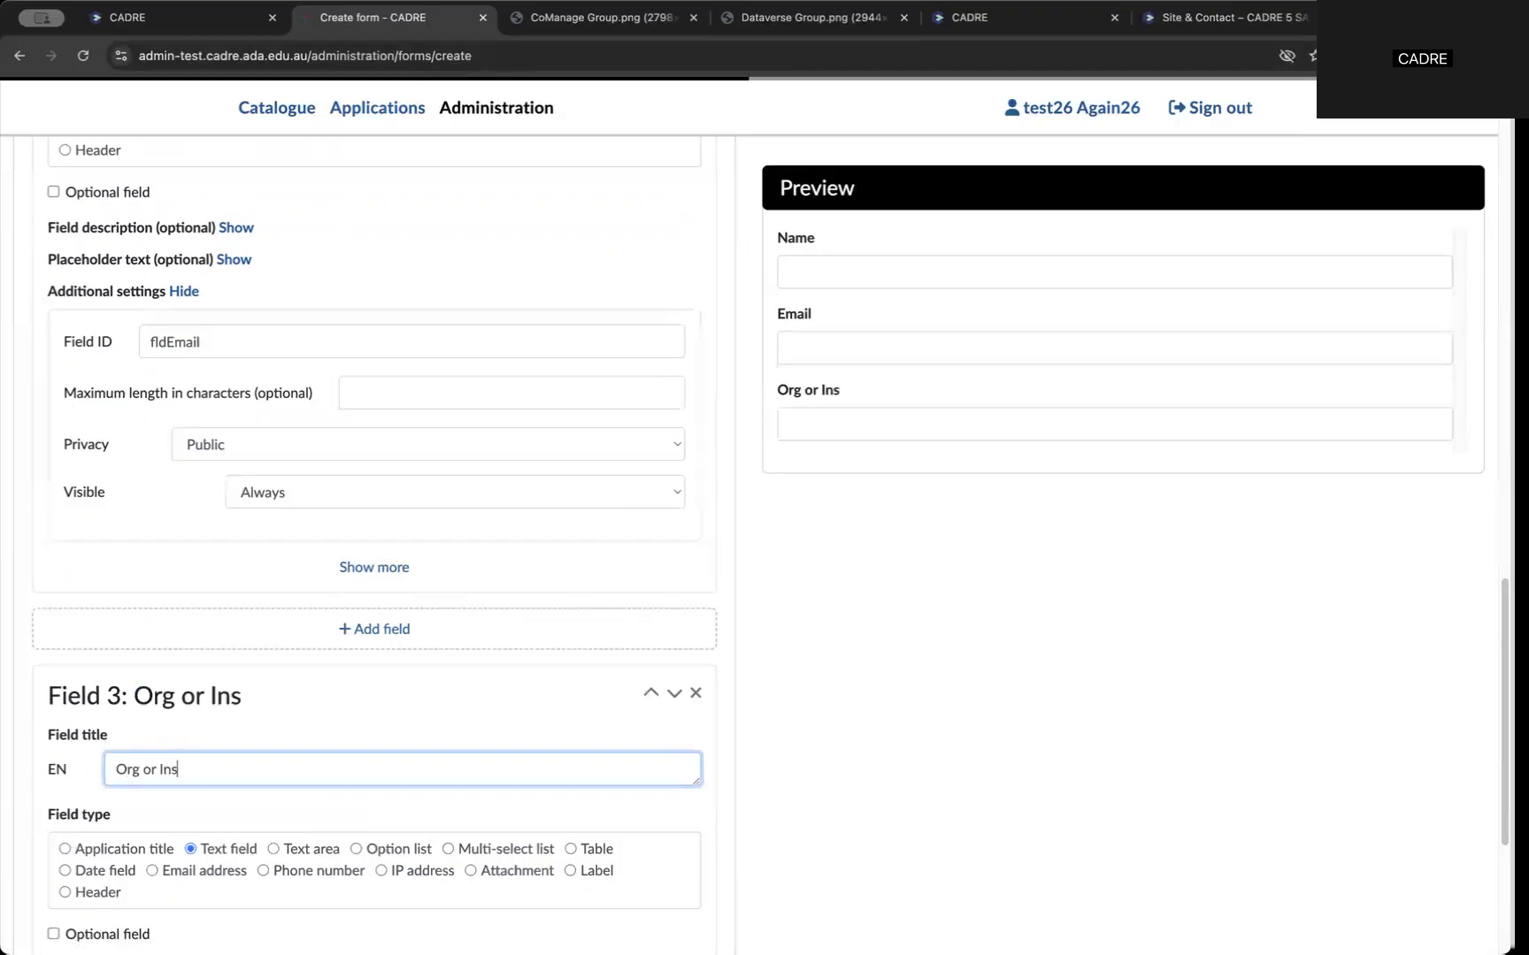
pyautogui.write('titution')
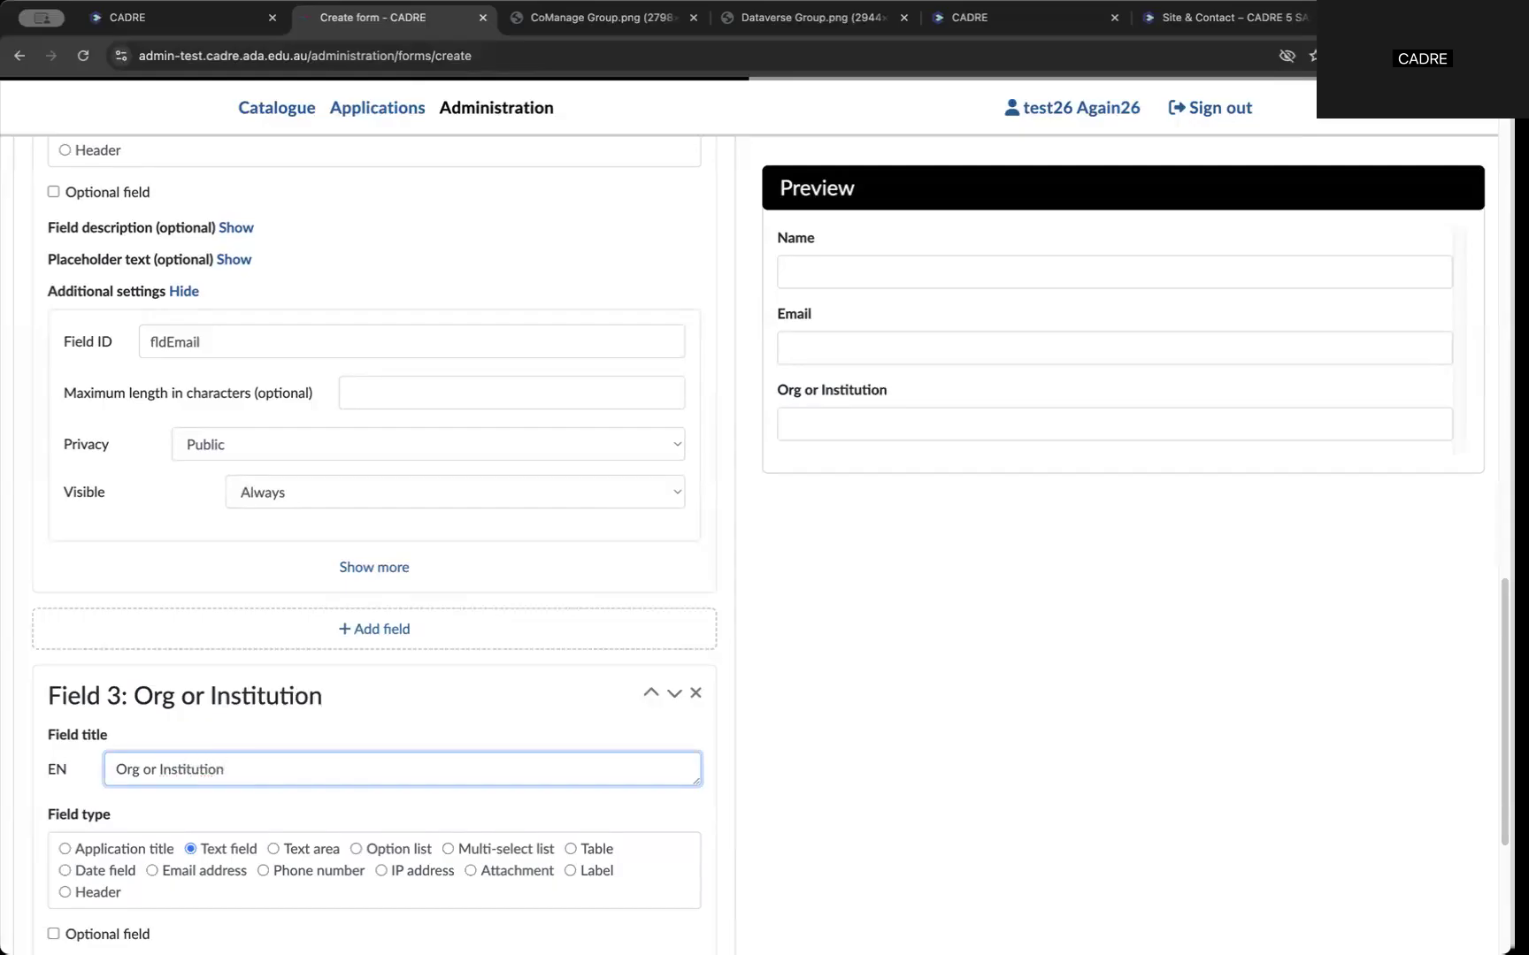
# Set the Org or Institution field's ID to "fldInstitution" in its additional settings
pyautogui.scroll(-4, 219, 696)
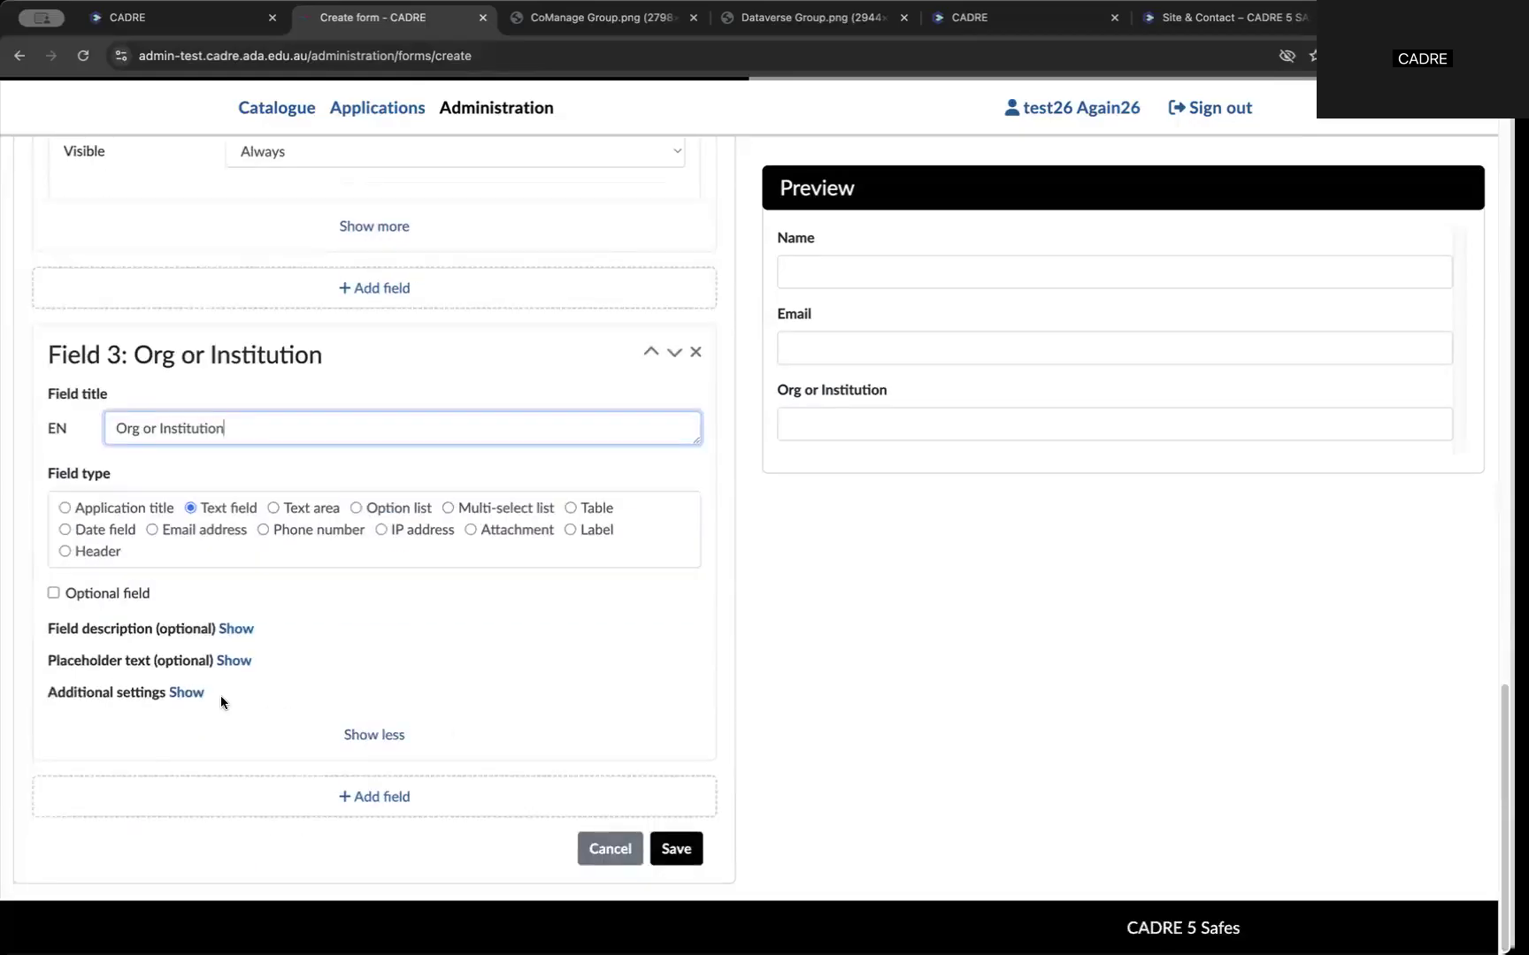
pyautogui.click(187, 693)
pyautogui.click(193, 743)
pyautogui.press('BackSpace')
pyautogui.write('Institution')
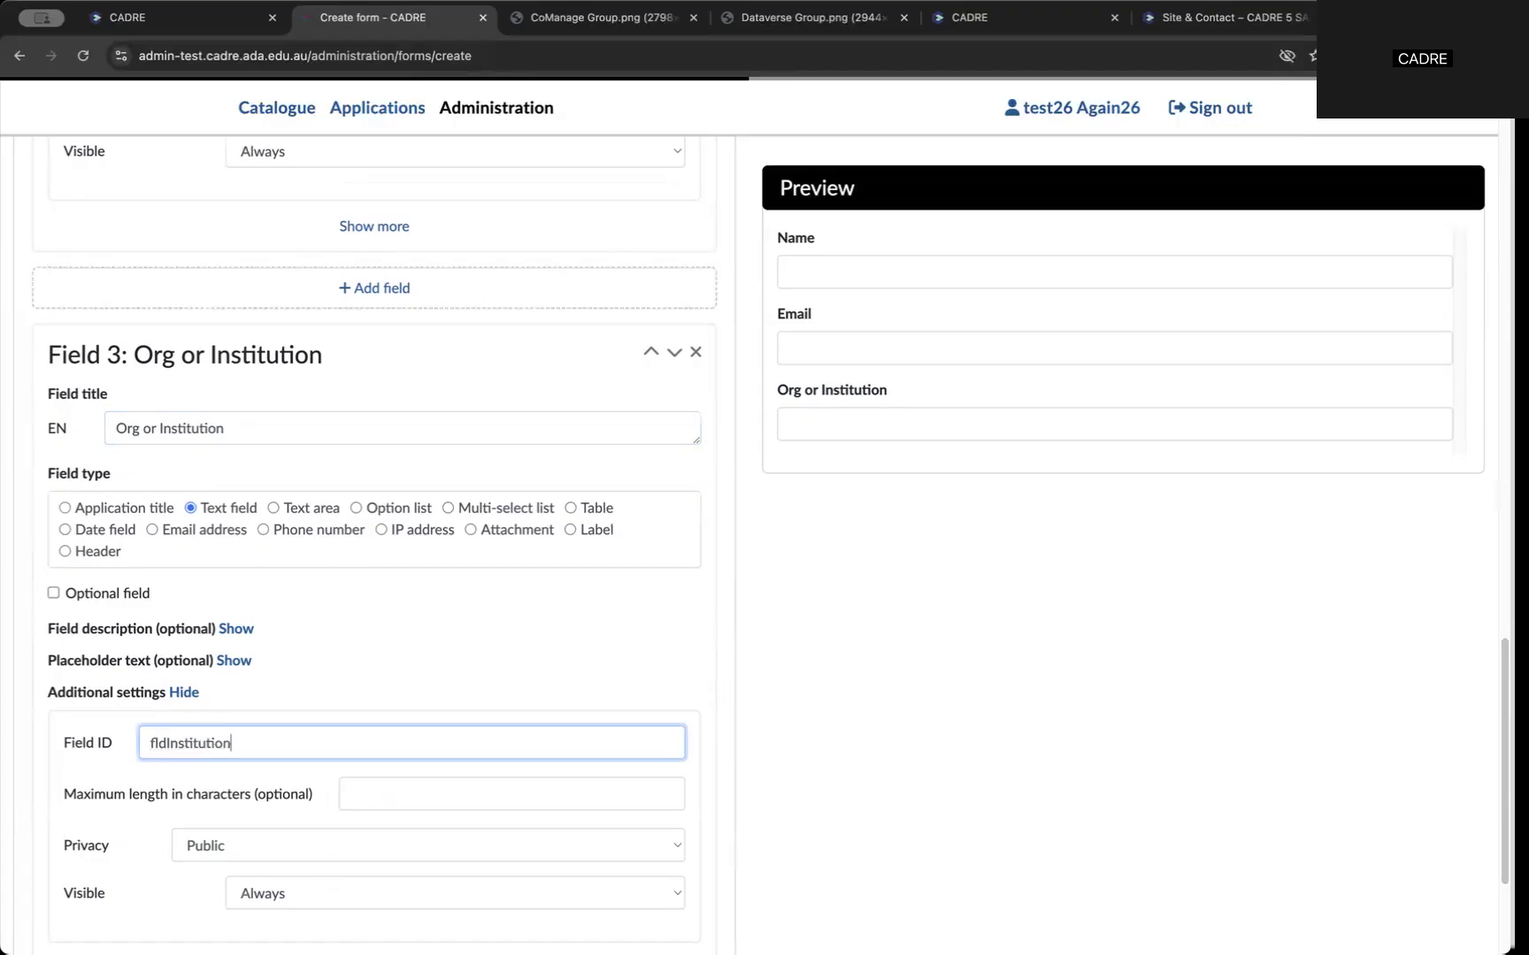
pyautogui.click(874, 702)
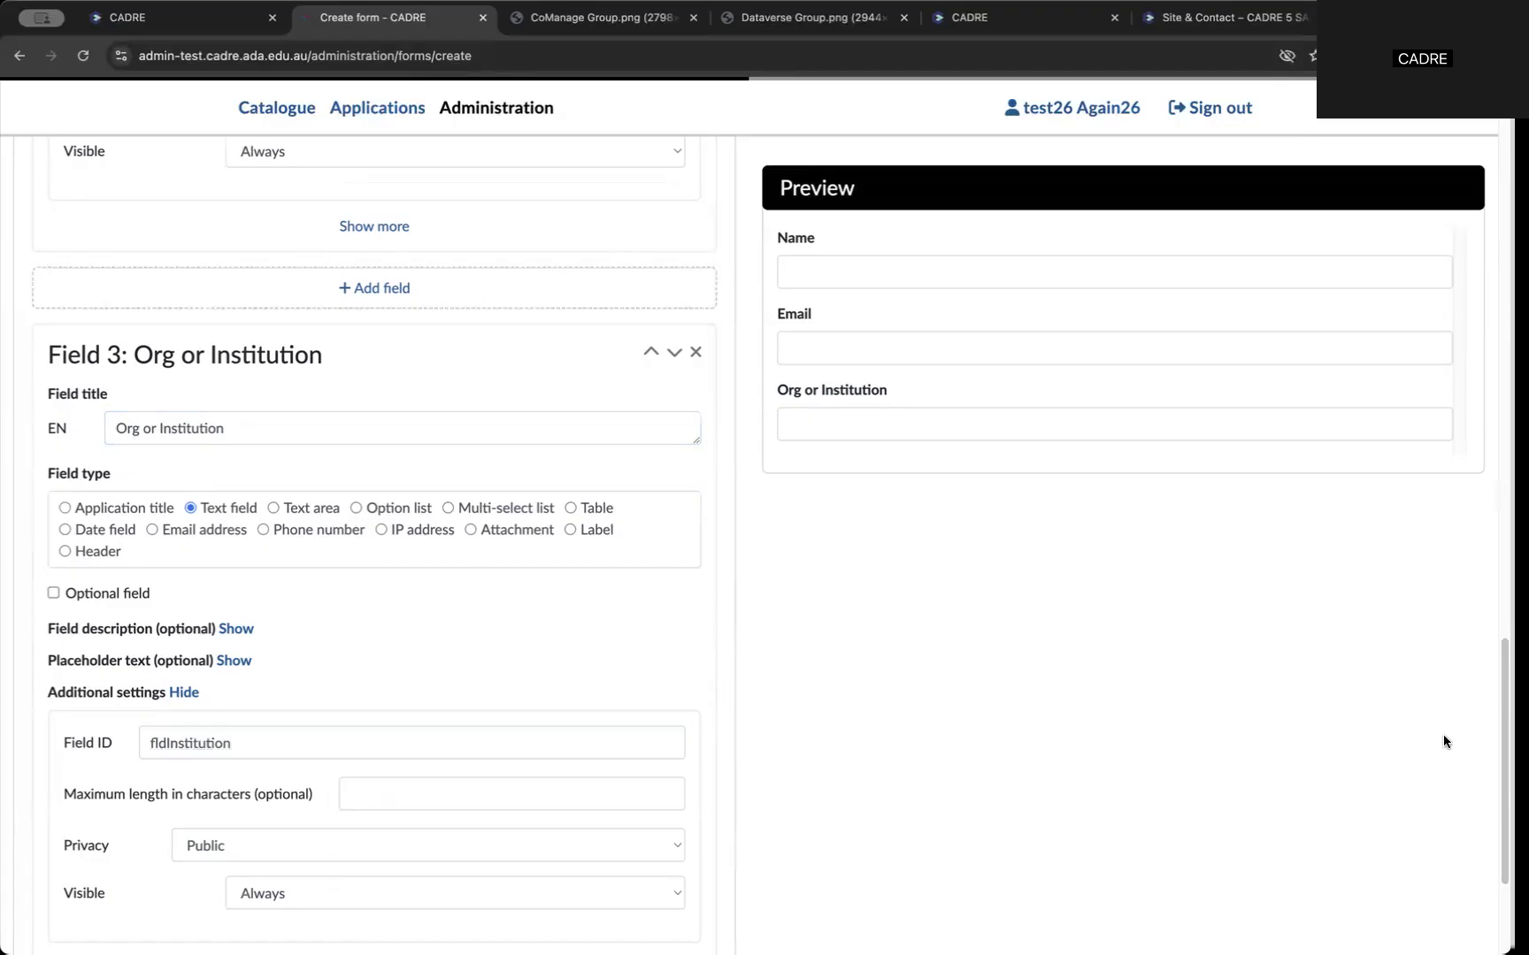
# Add a fourth text field with the field title "Provide a brief summary of why you want this data."
pyautogui.scroll(-3, 375, 531)
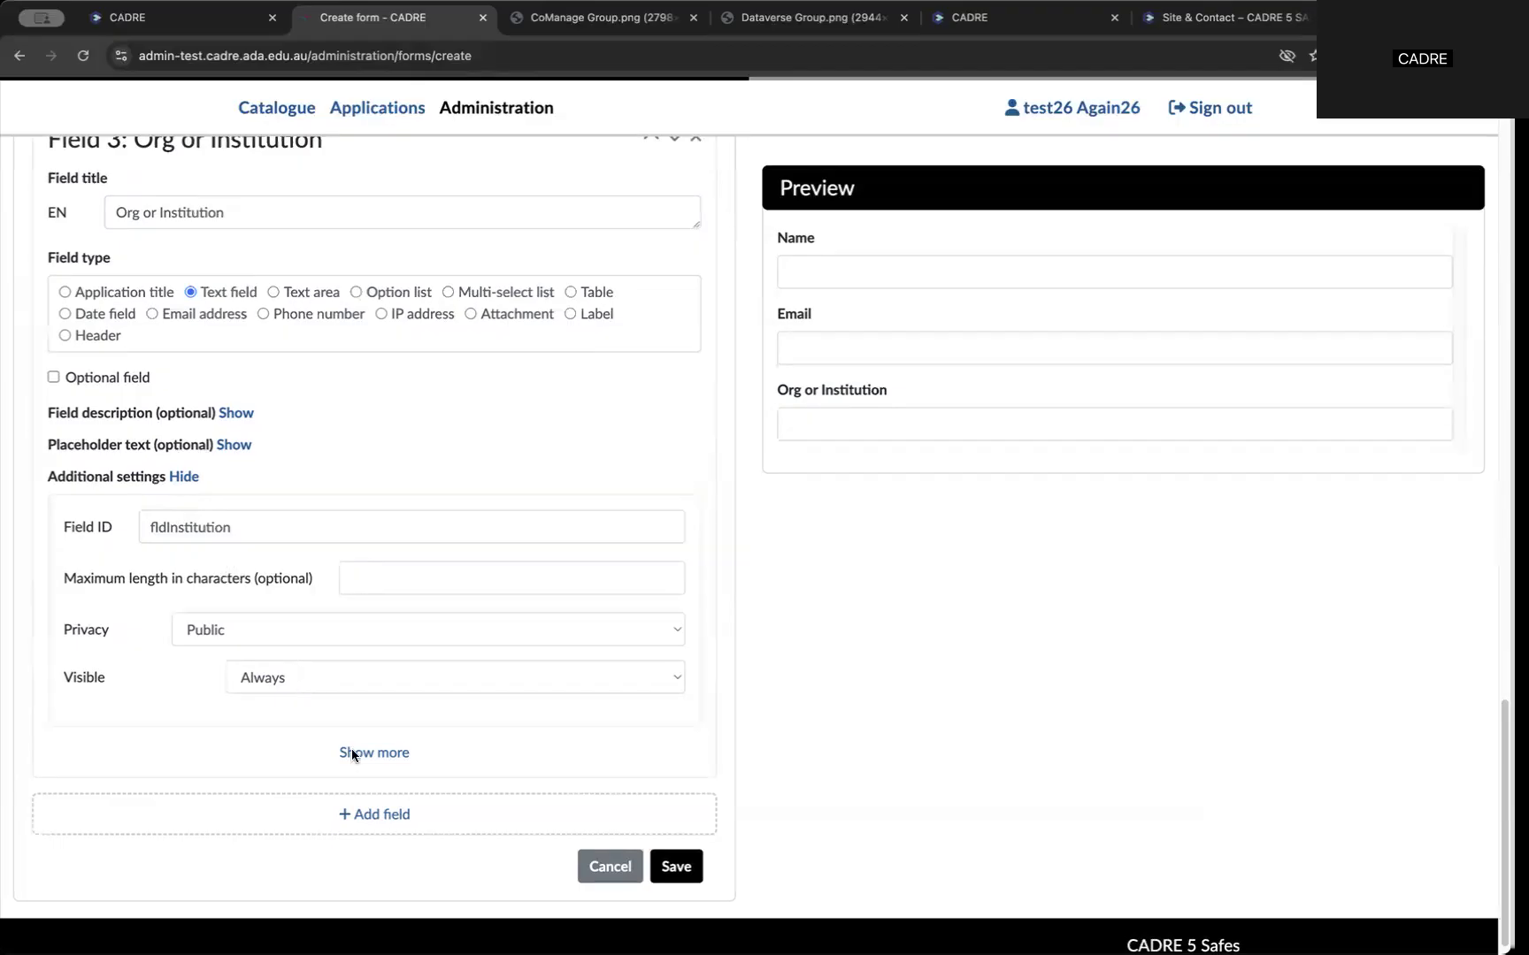
pyautogui.click(369, 816)
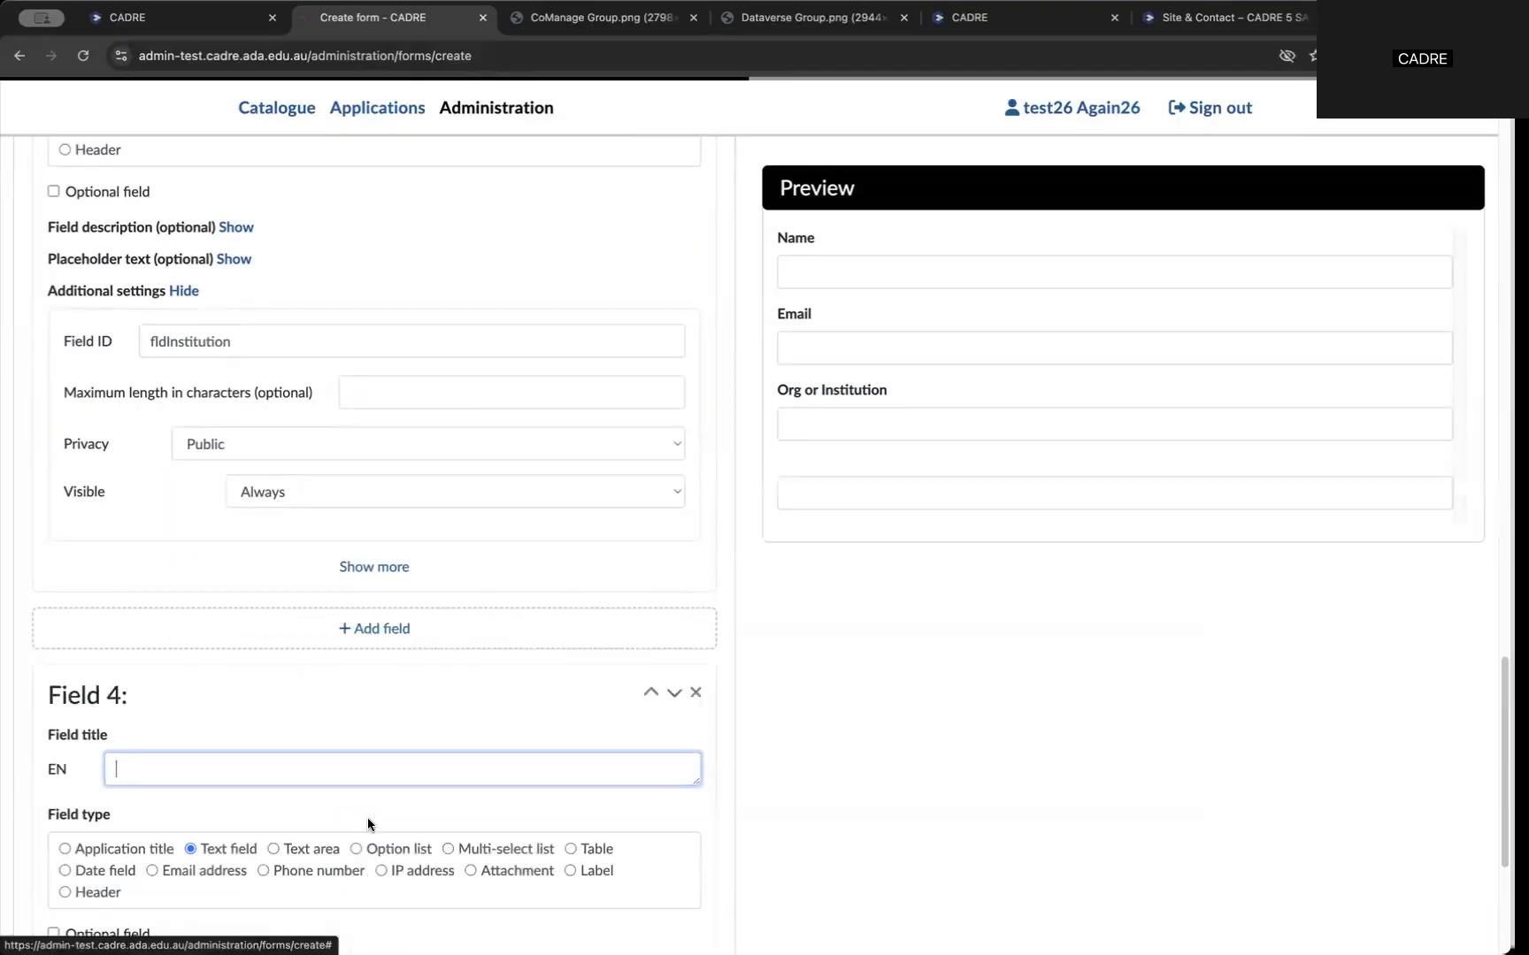
pyautogui.write('Provide a brief summary')
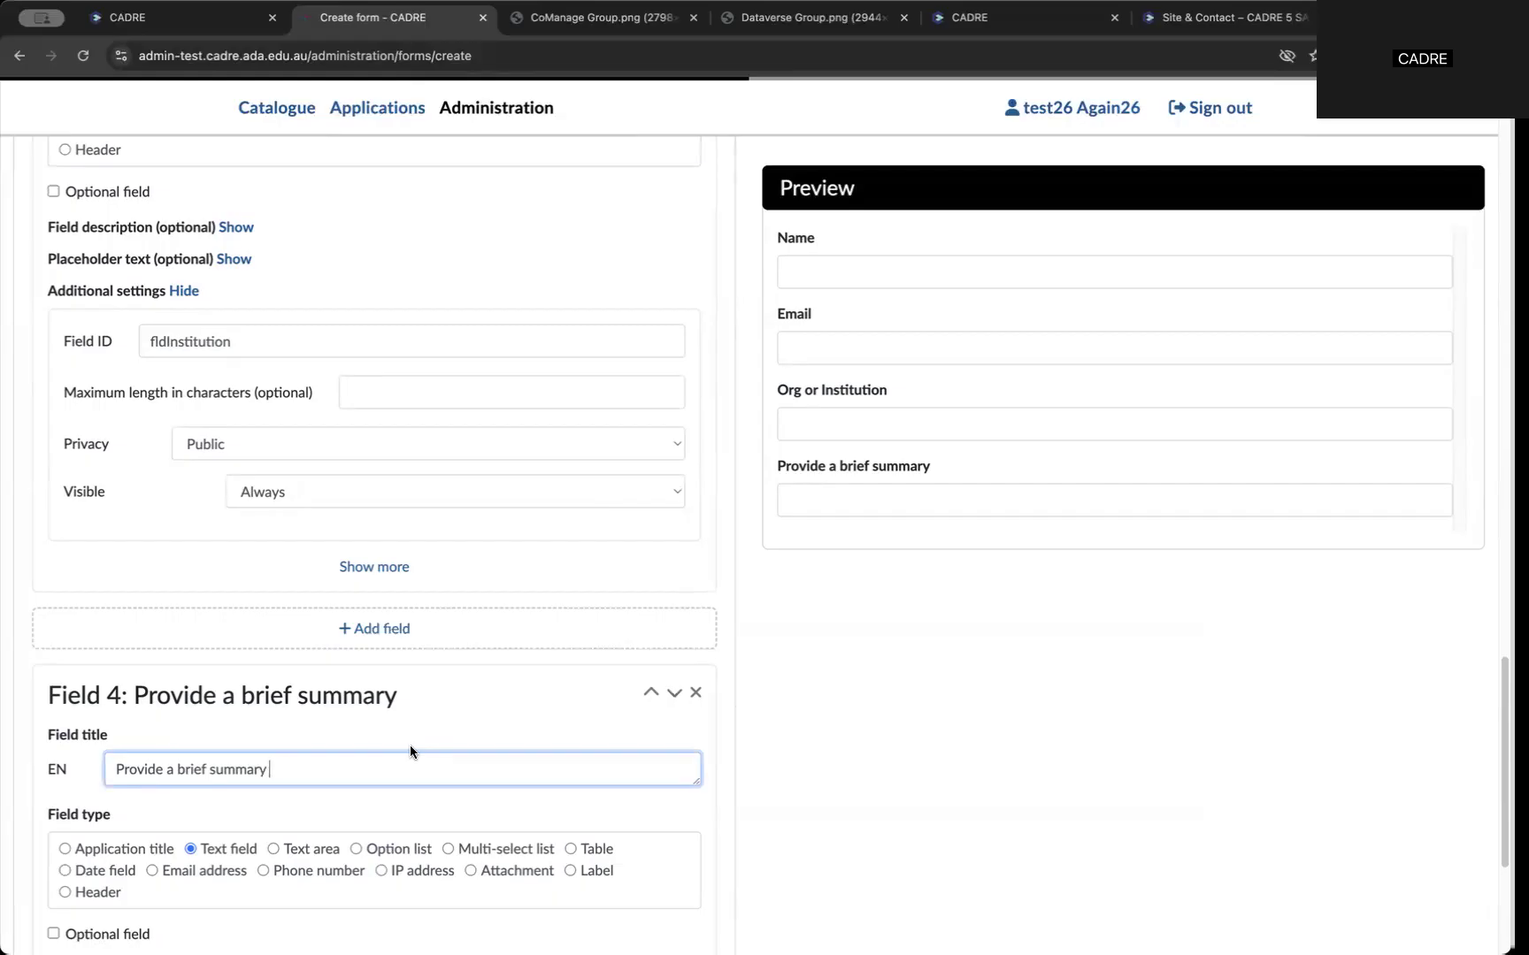
pyautogui.write('of why you wa')
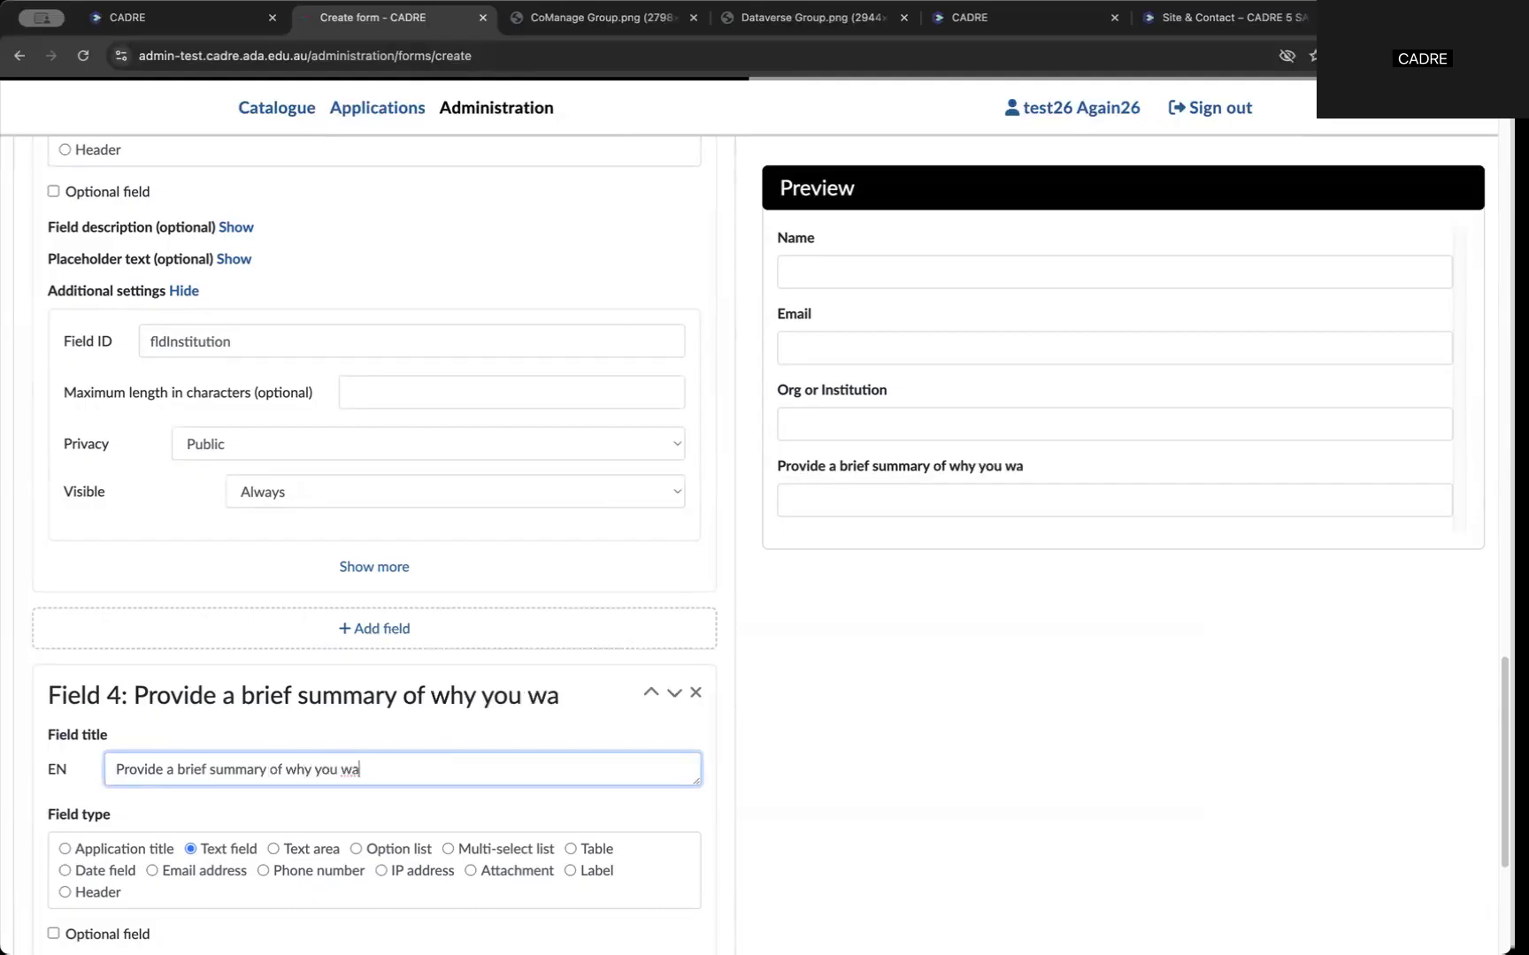
pyautogui.write('nt this data')
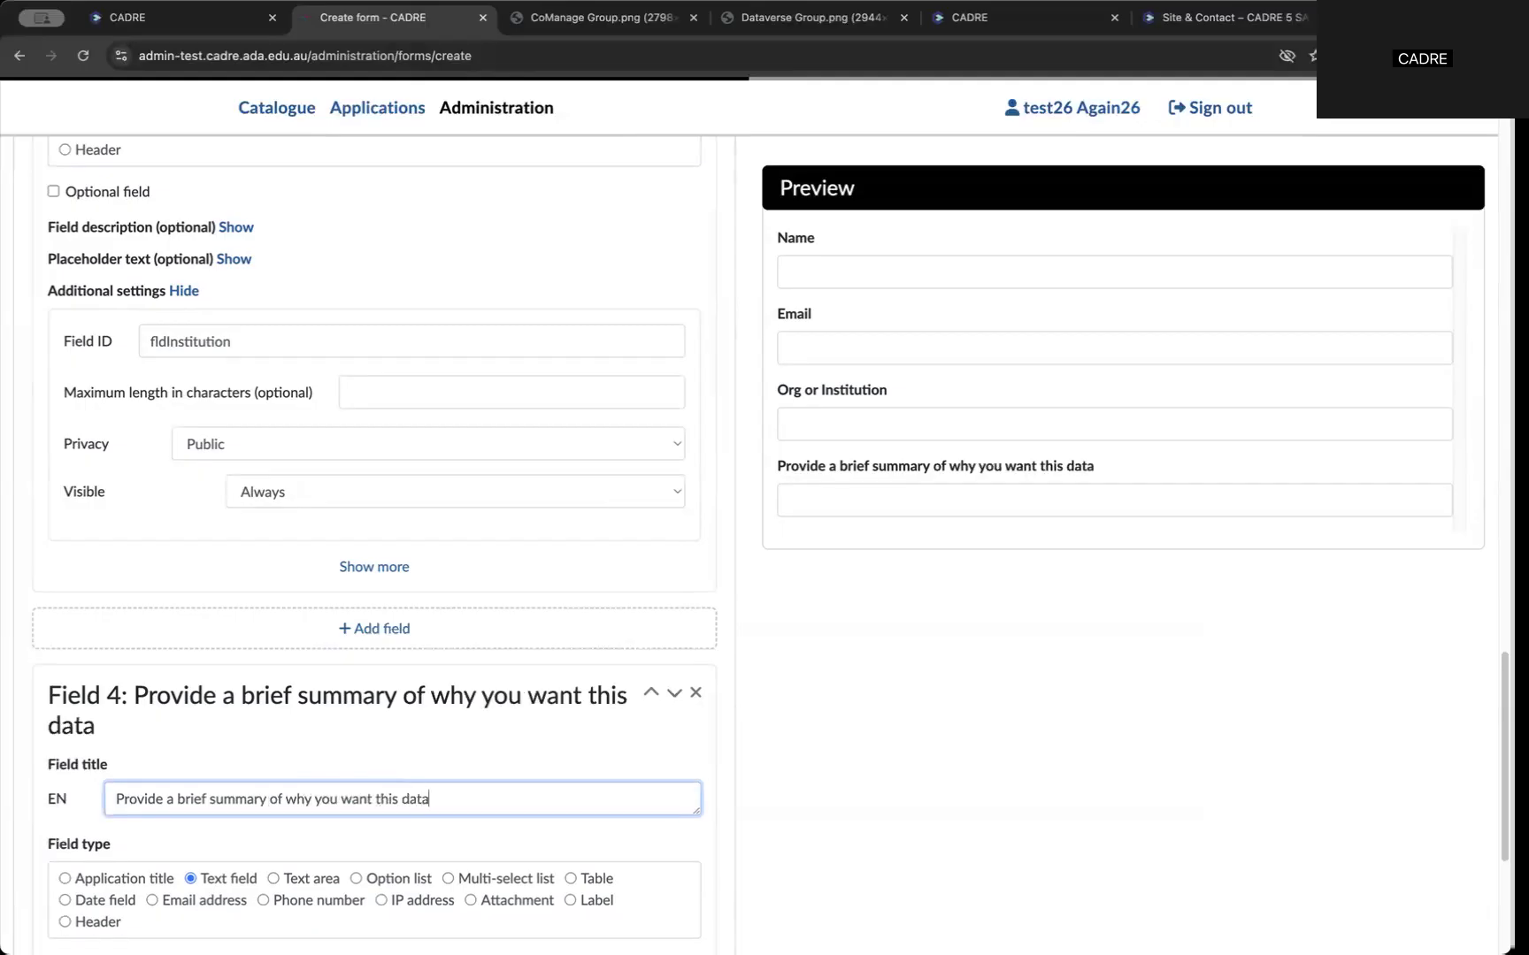
pyautogui.write('.')
pyautogui.scroll(-5, 1486, 791)
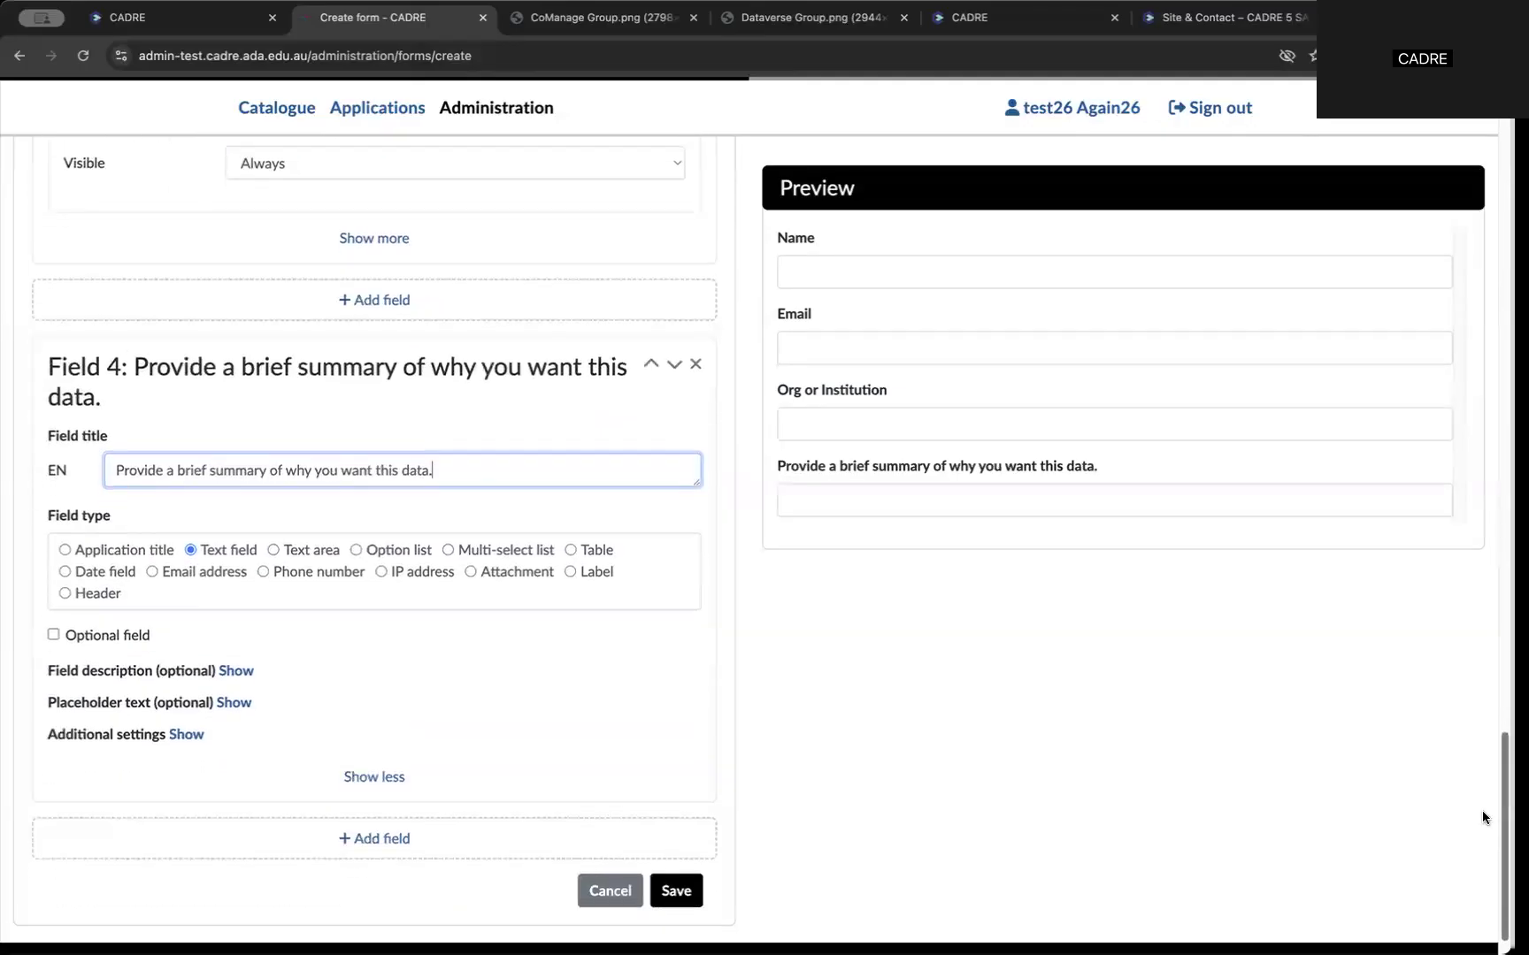
# Review the settings of all the fields added to the form, along with the form's organization, name and title
pyautogui.scroll(20, 1485, 778)
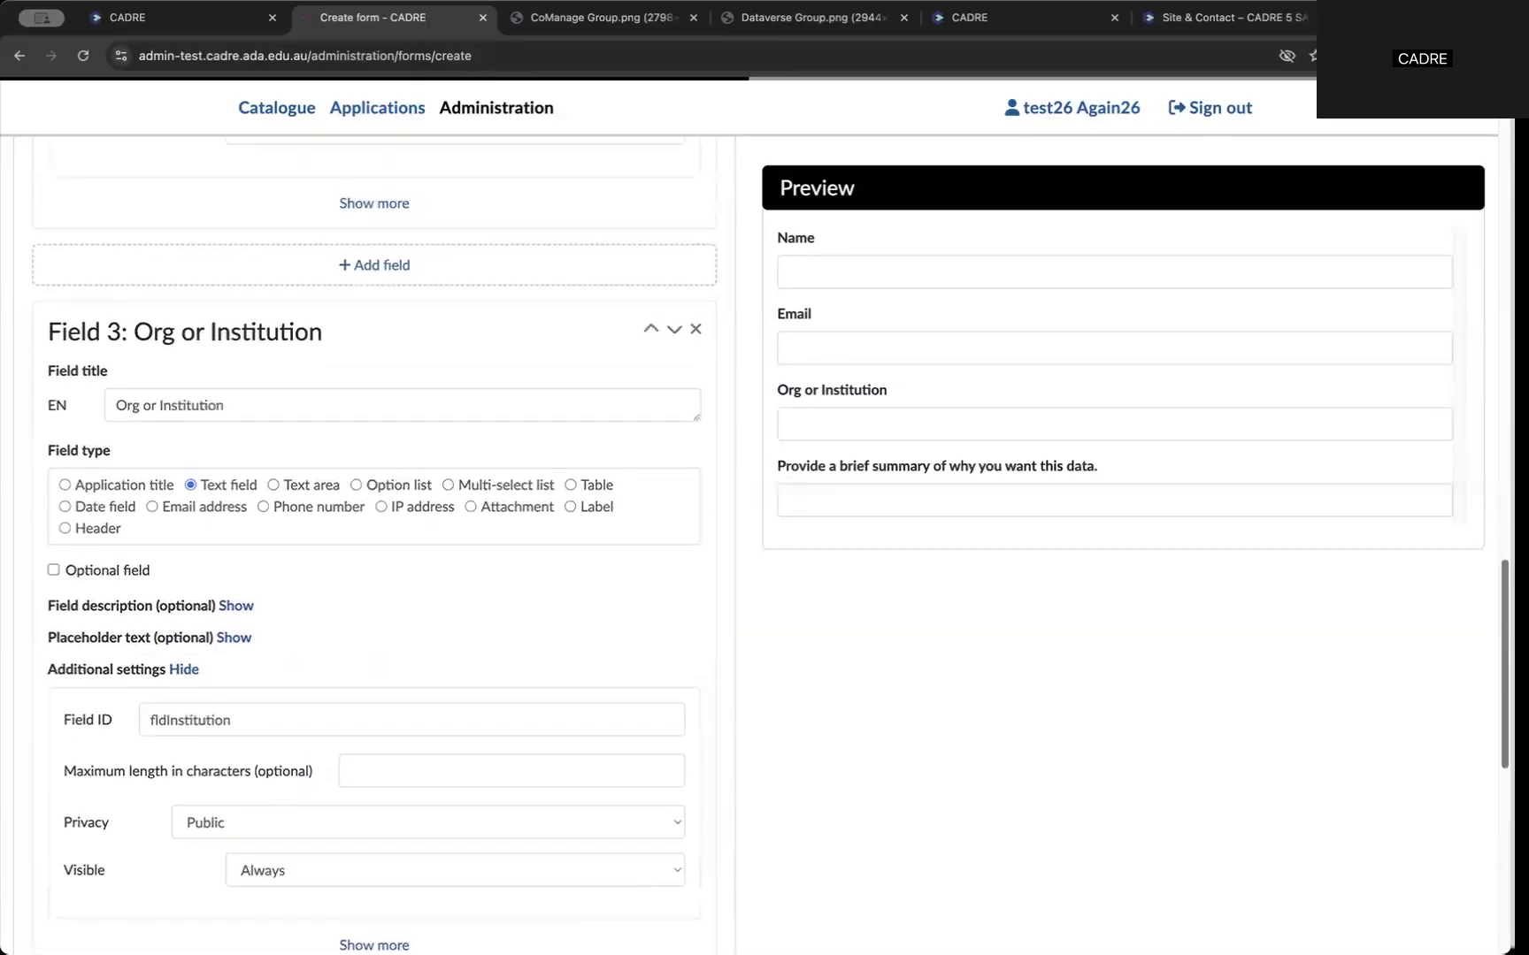
pyautogui.scroll(12, 375, 544)
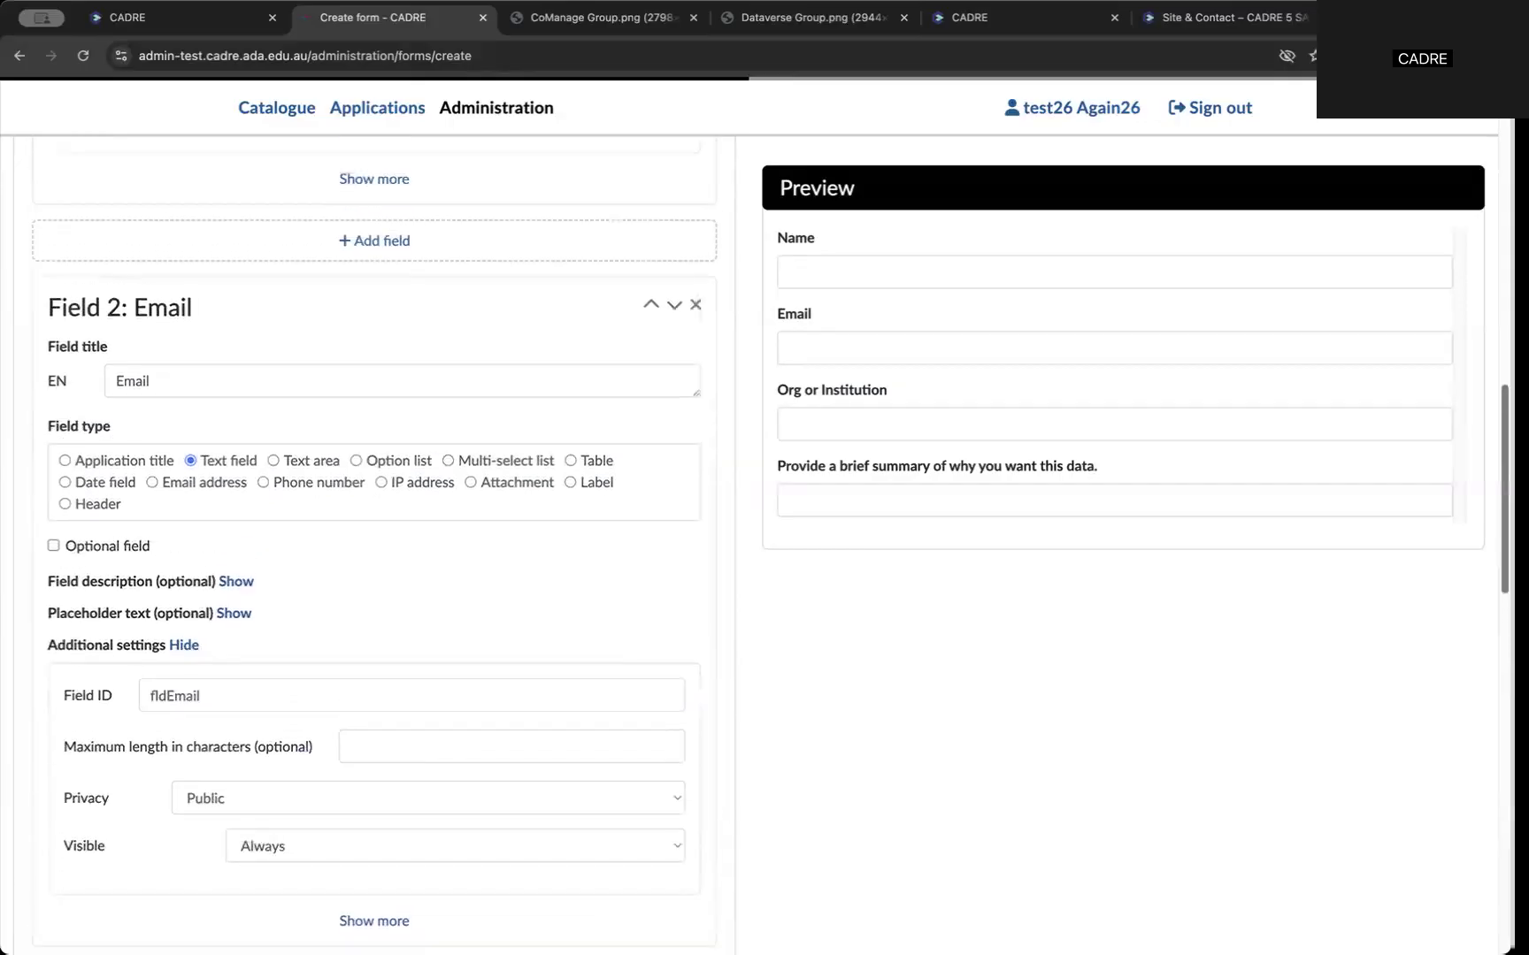
pyautogui.scroll(2, 1473, 526)
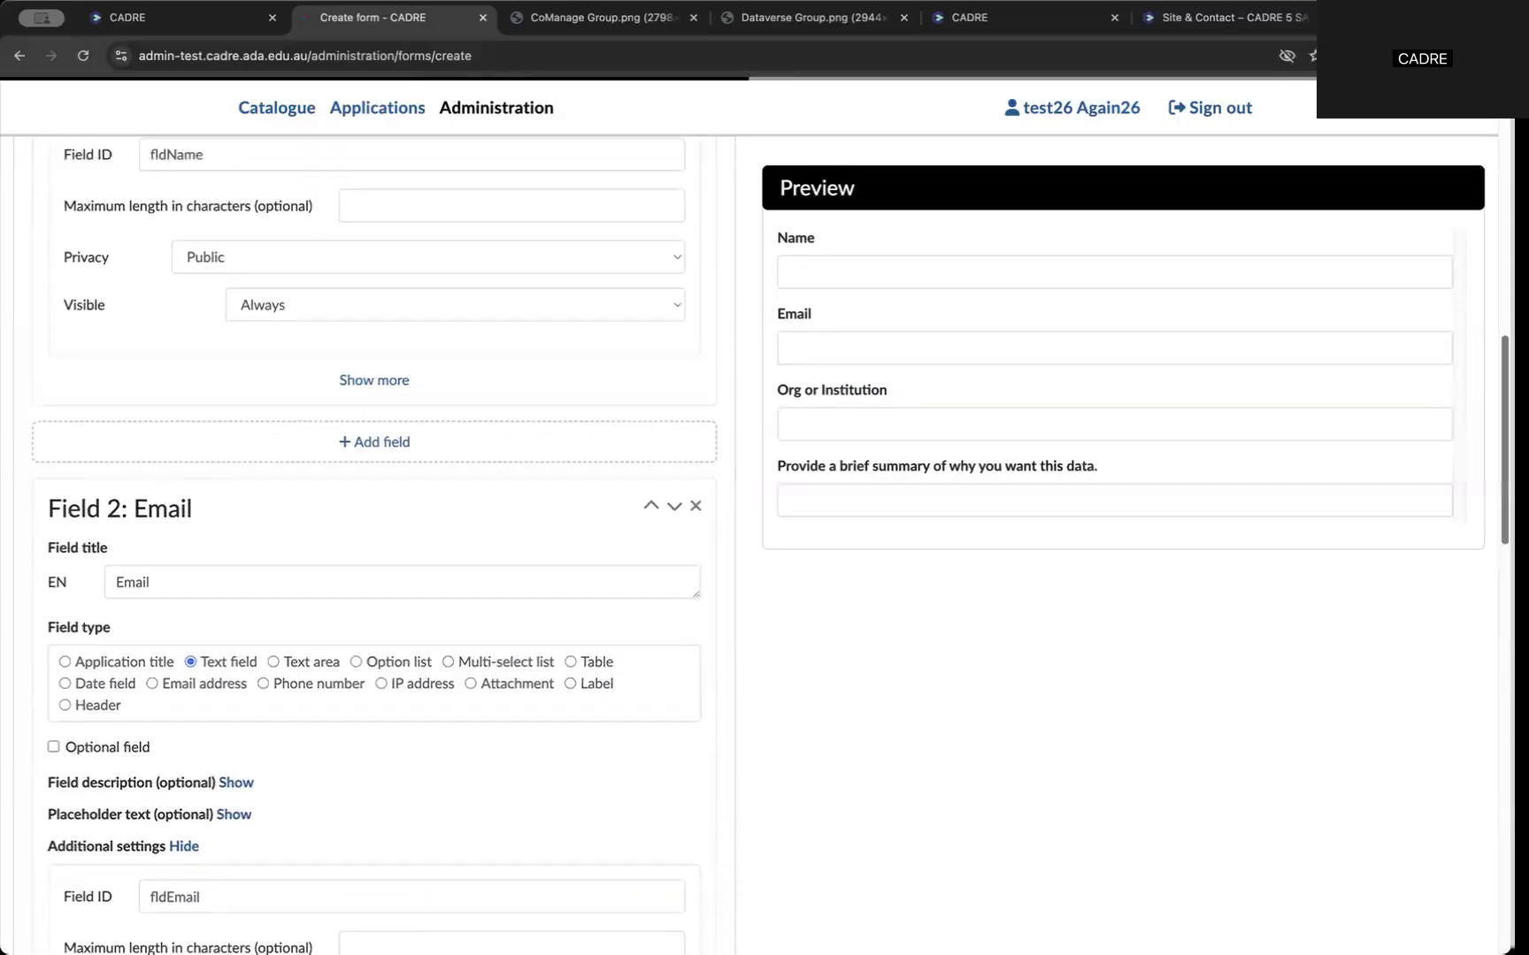
pyautogui.scroll(-10, 1473, 526)
pyautogui.scroll(-20, 1472, 532)
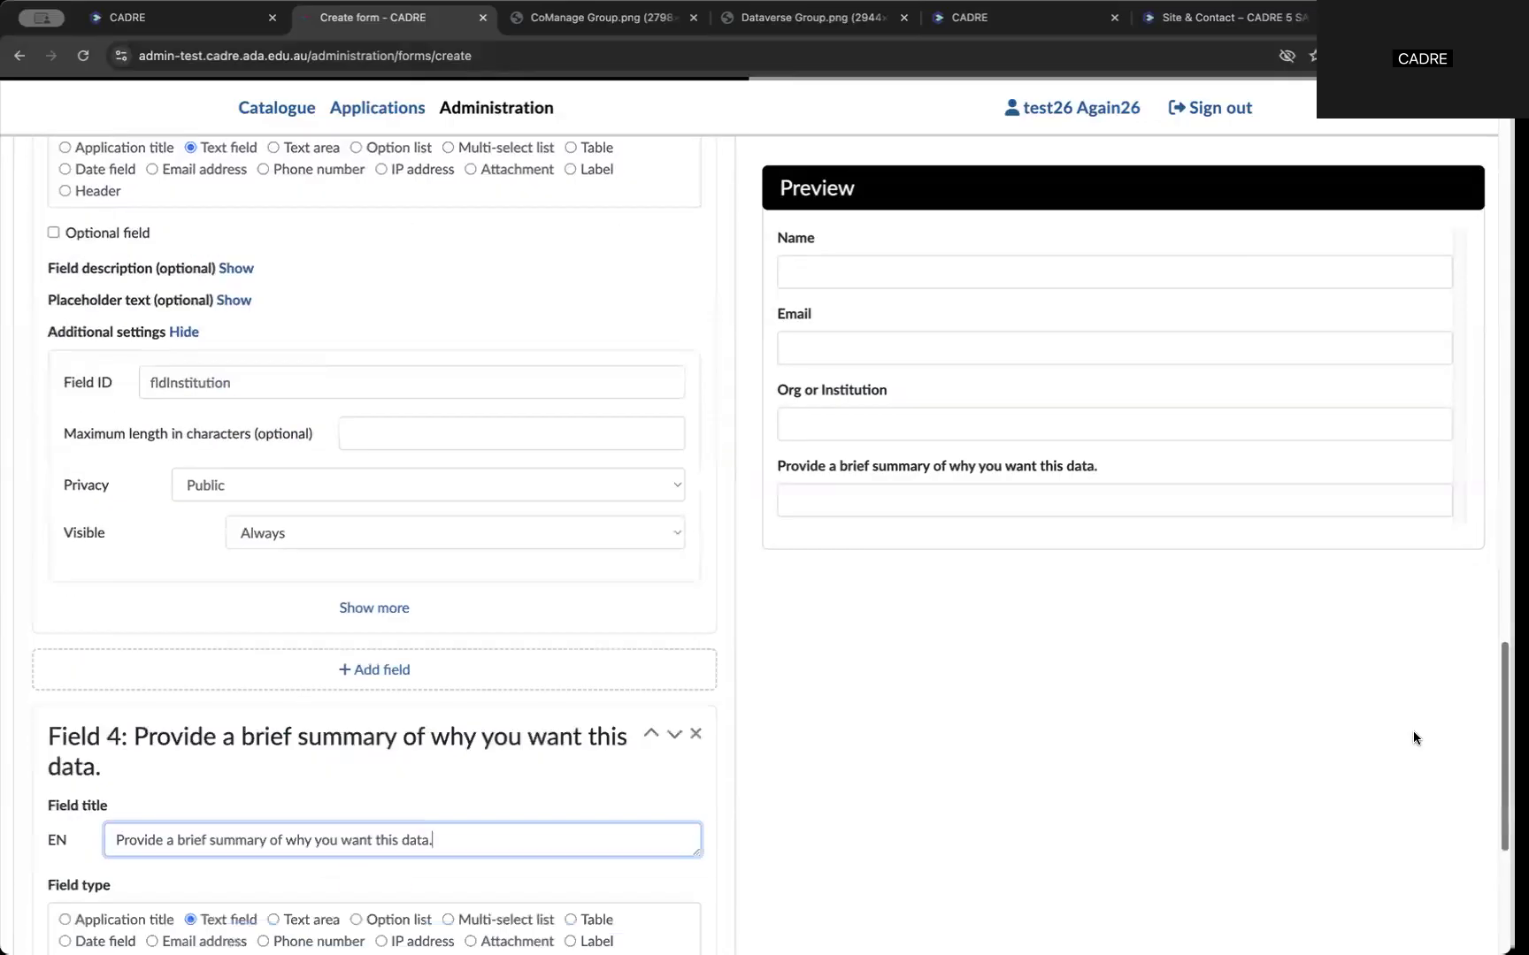
pyautogui.scroll(-5, 1405, 776)
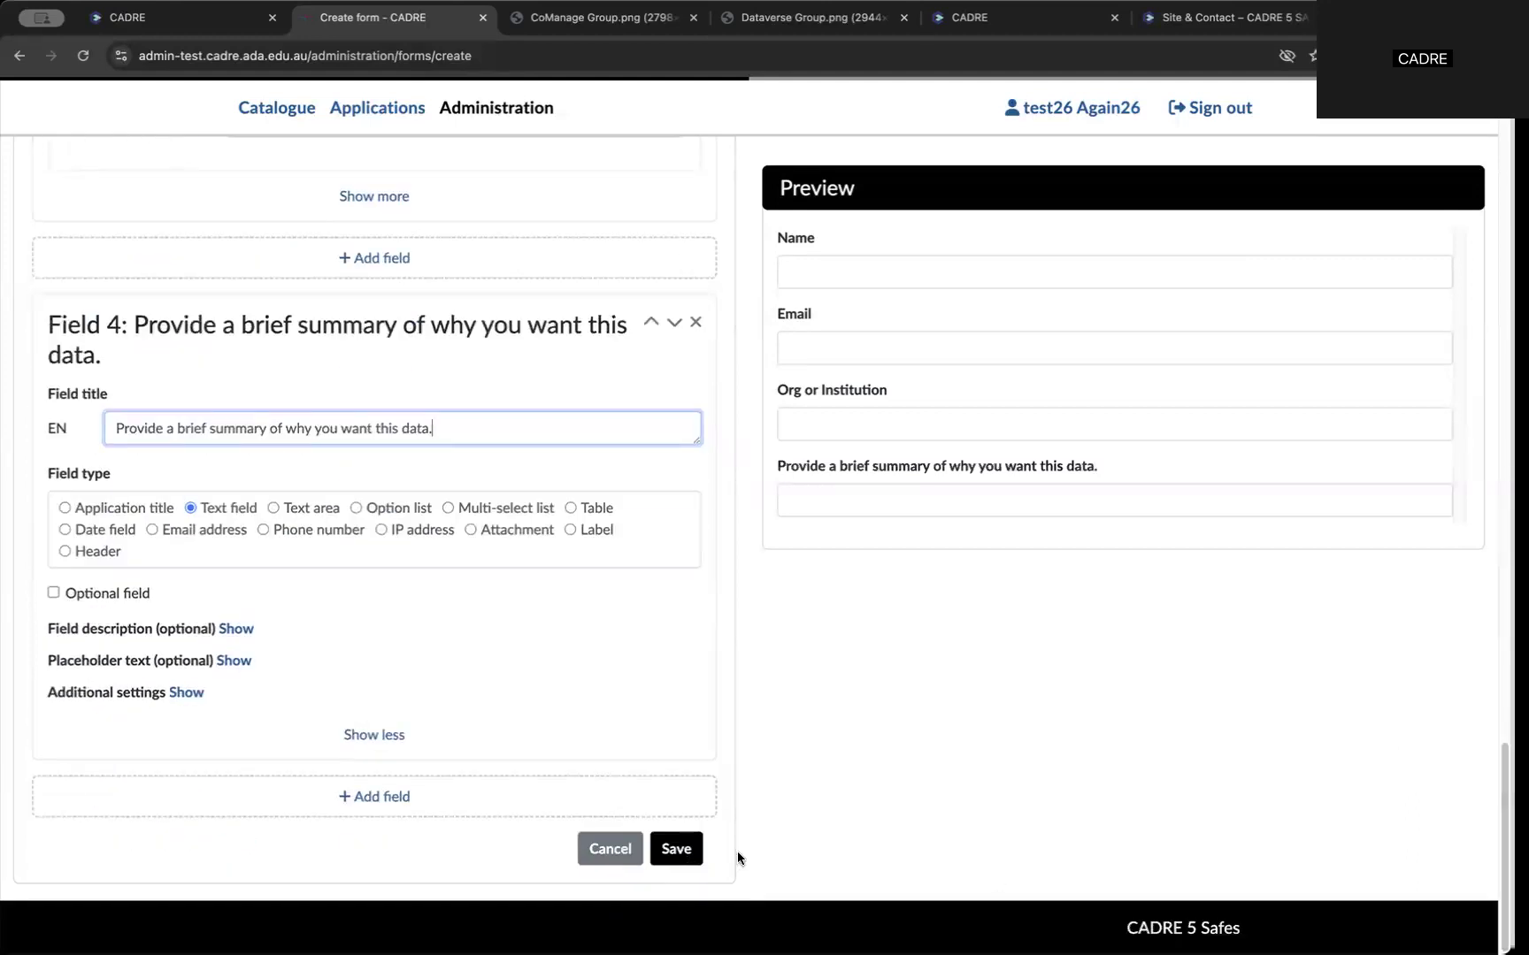
pyautogui.scroll(20, 1472, 529)
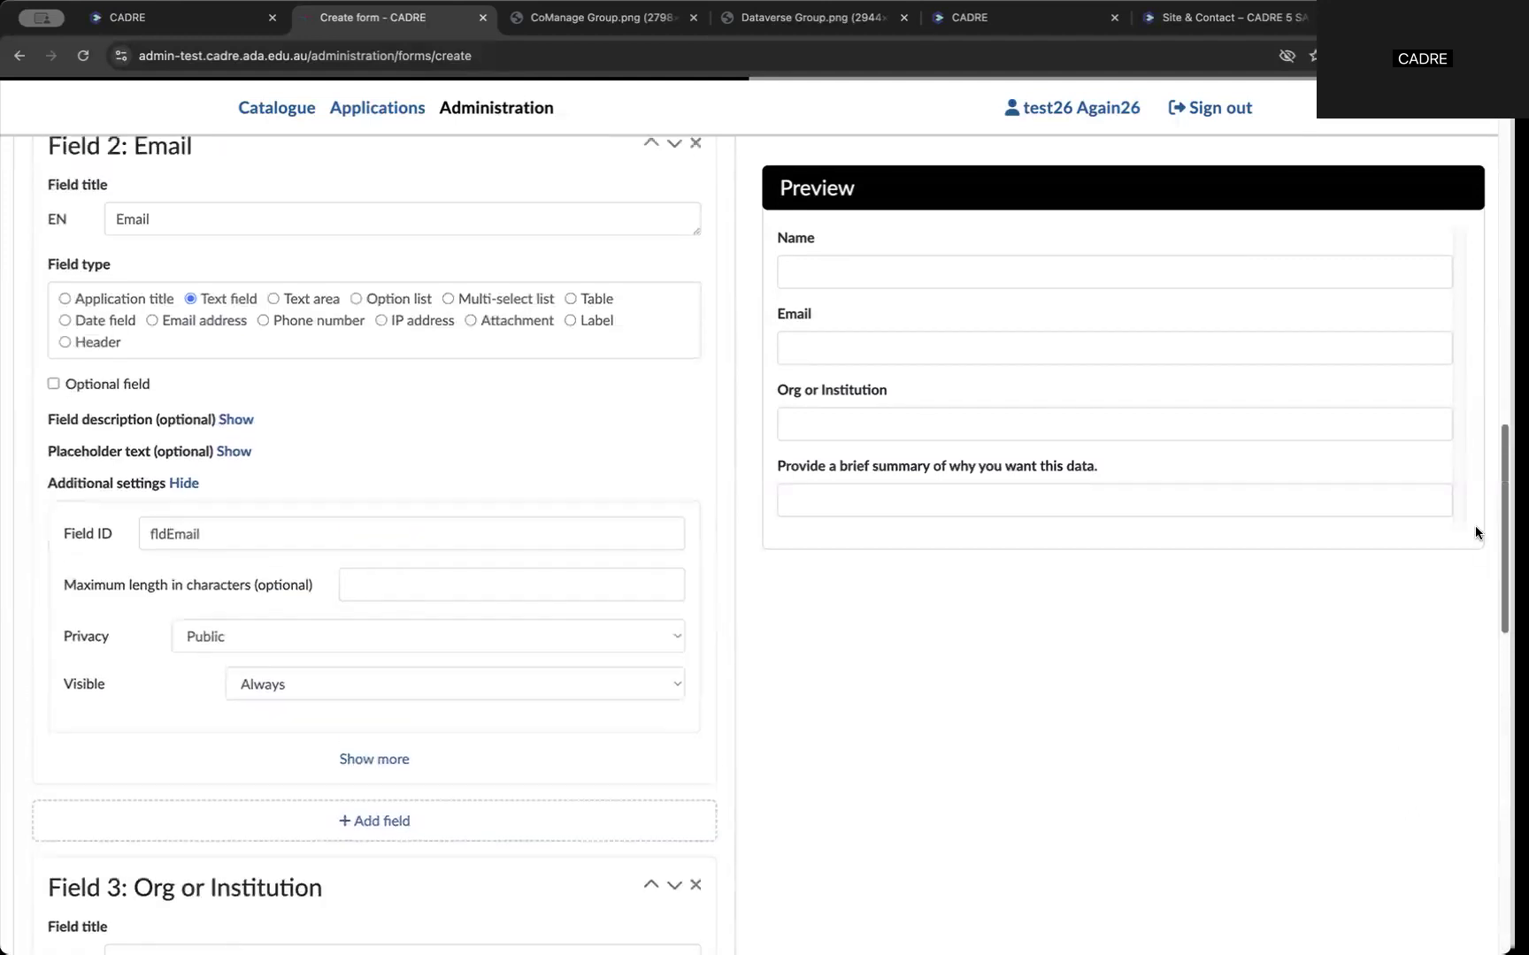
pyautogui.scroll(1, 1461, 212)
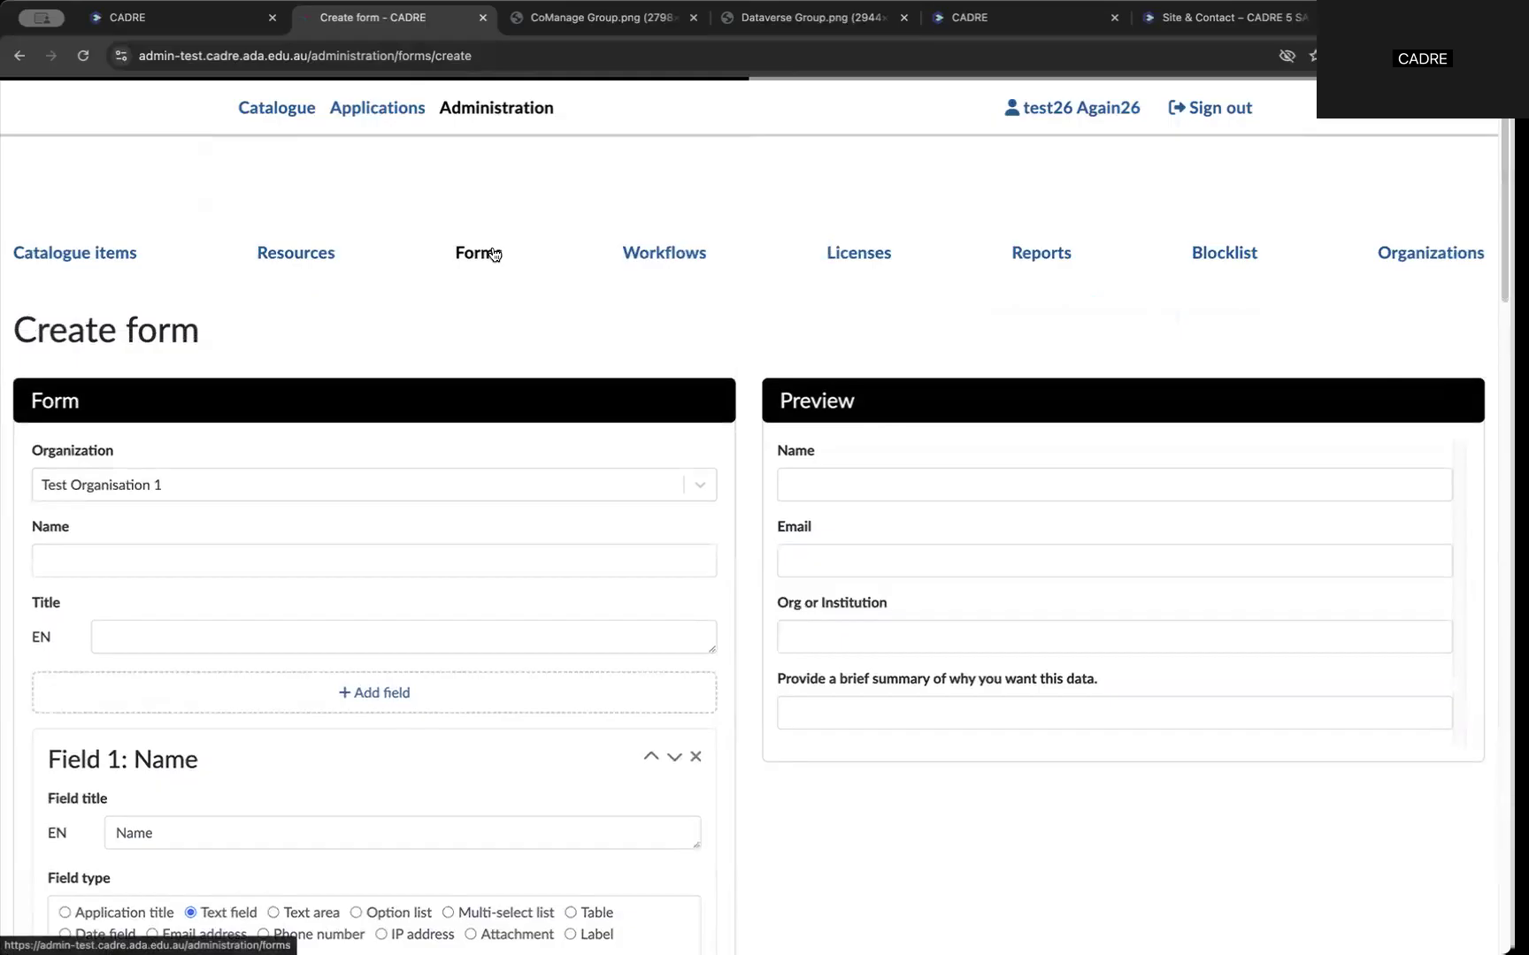
# Leave the form unsaved, start a new resource and set its organization to Test Organisation 1
pyautogui.click(448, 255)
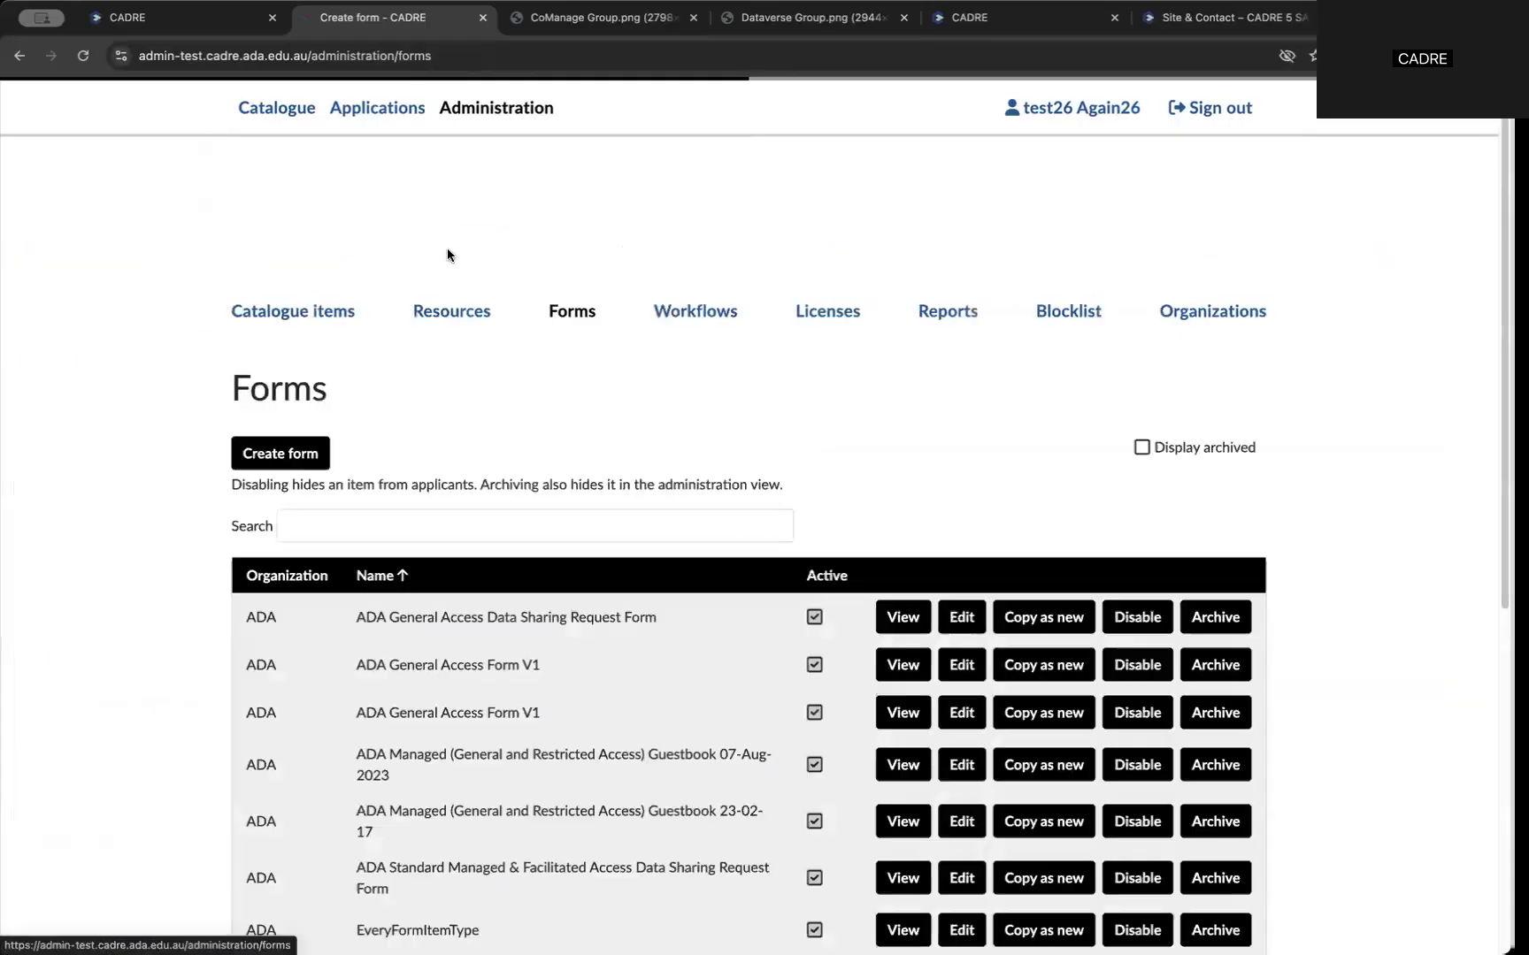
pyautogui.click(445, 314)
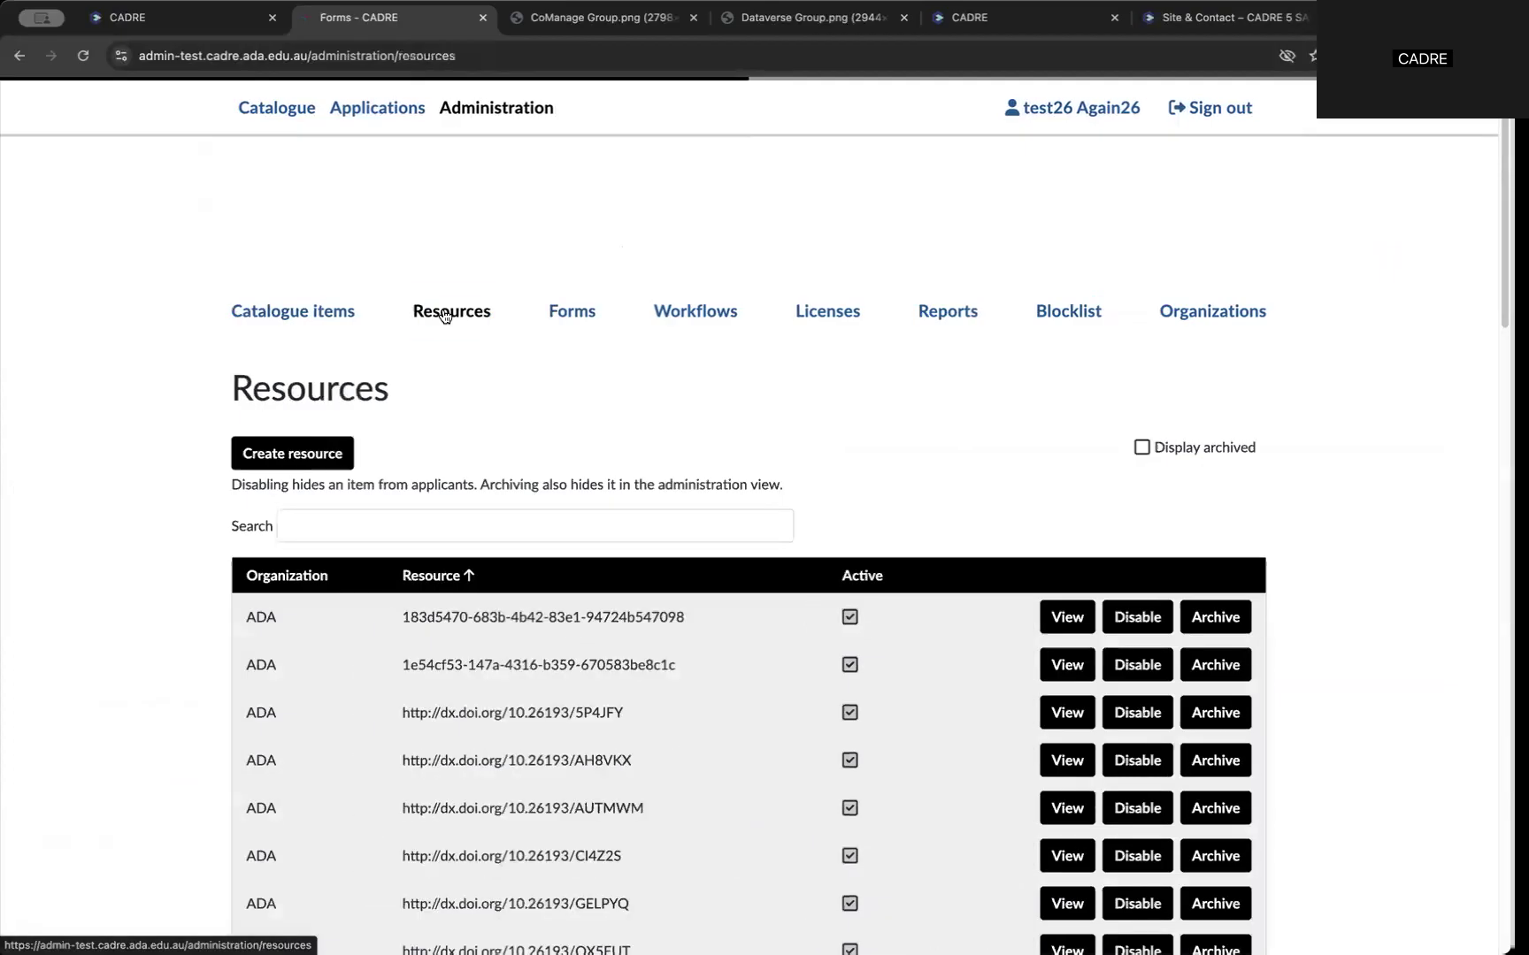
pyautogui.click(290, 451)
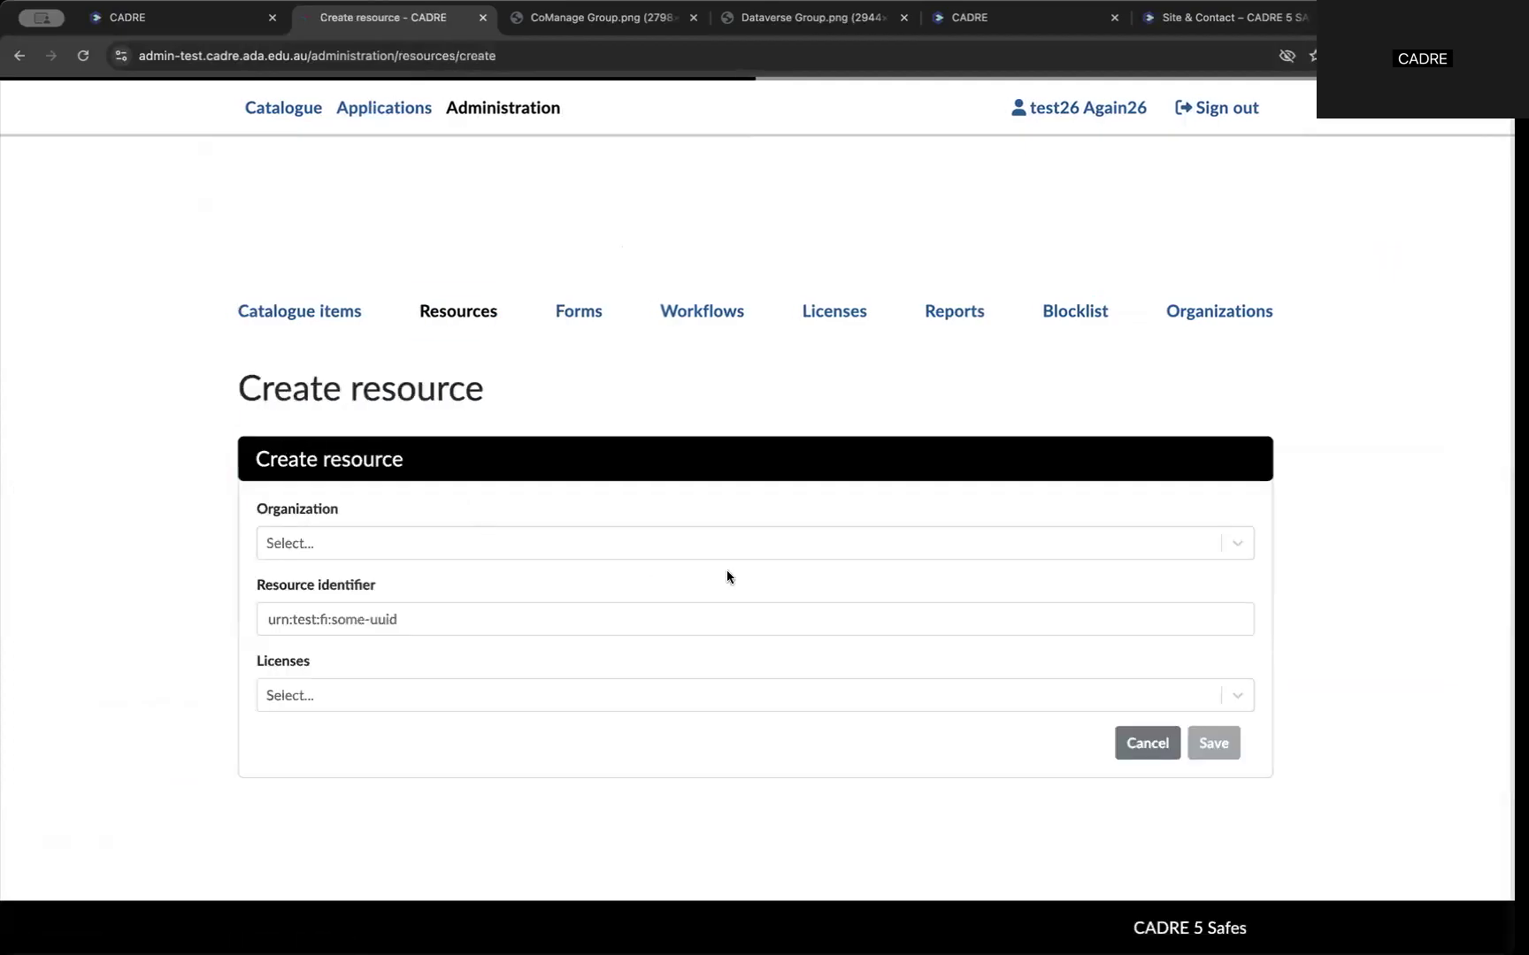
pyautogui.click(739, 545)
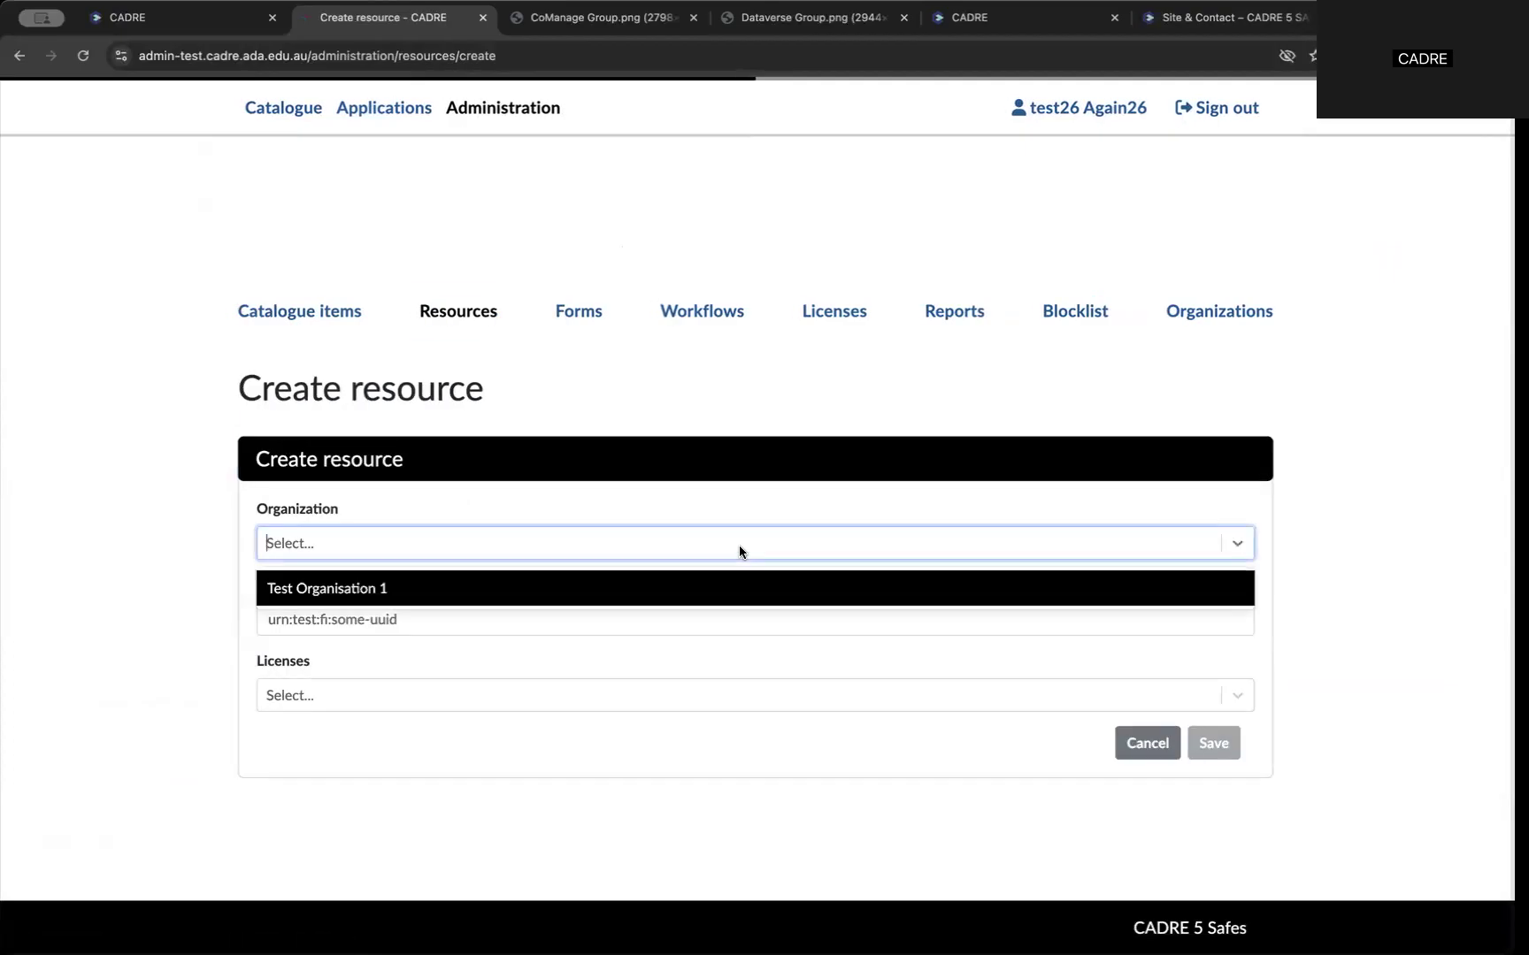
pyautogui.click(698, 588)
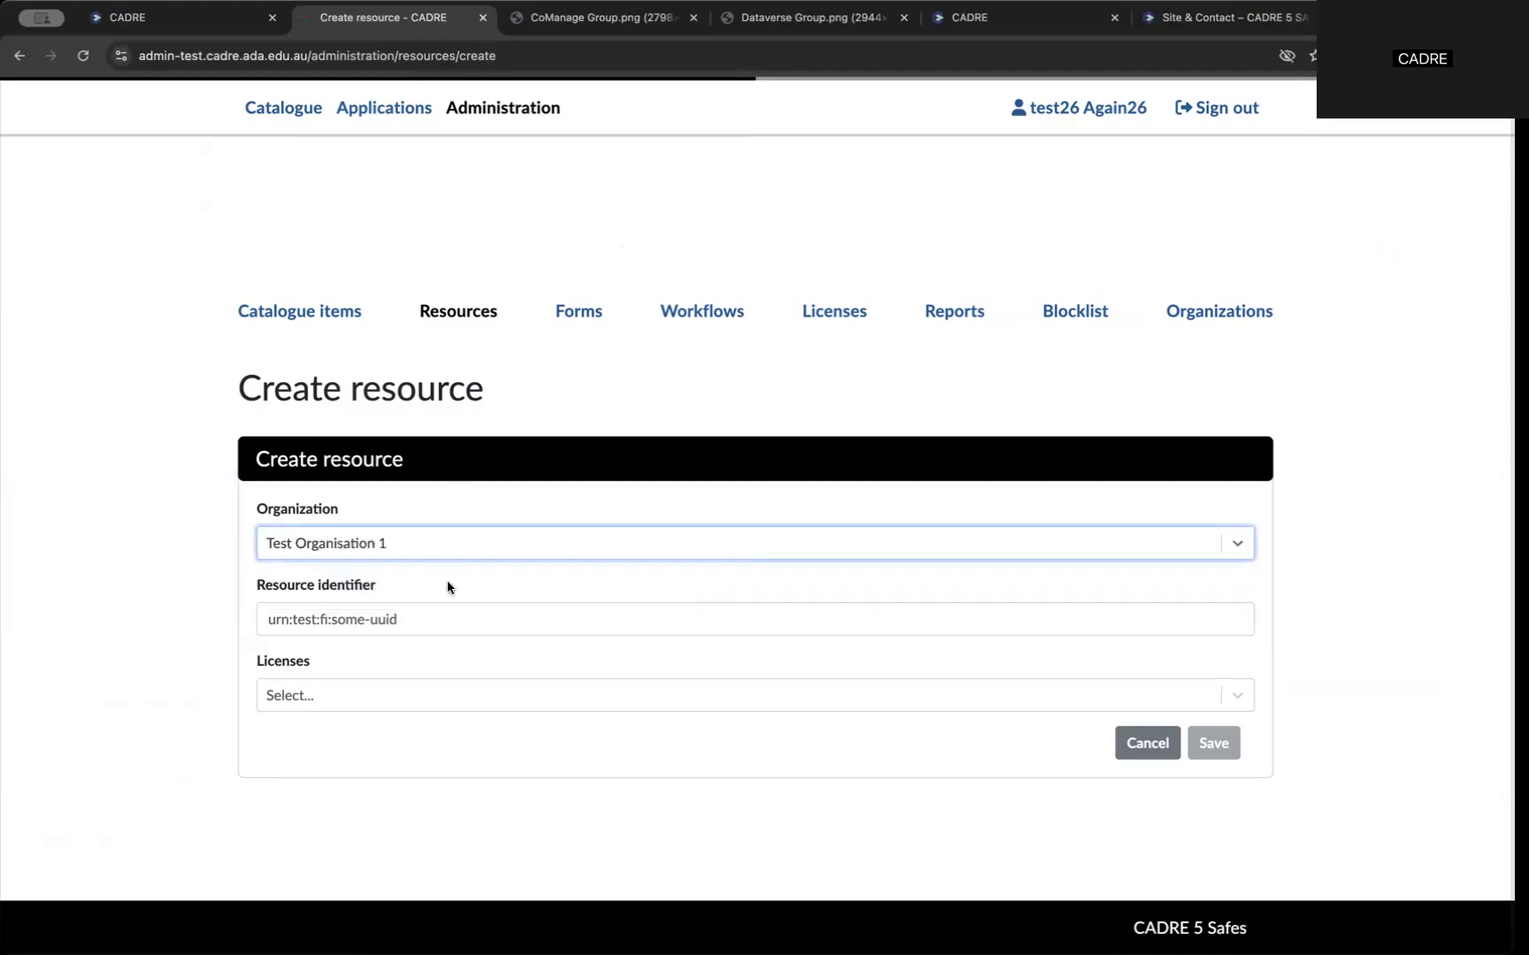
# Examine the new resource's identifier suggestions and the licenses available for it, without choosing any
pyautogui.click(398, 623)
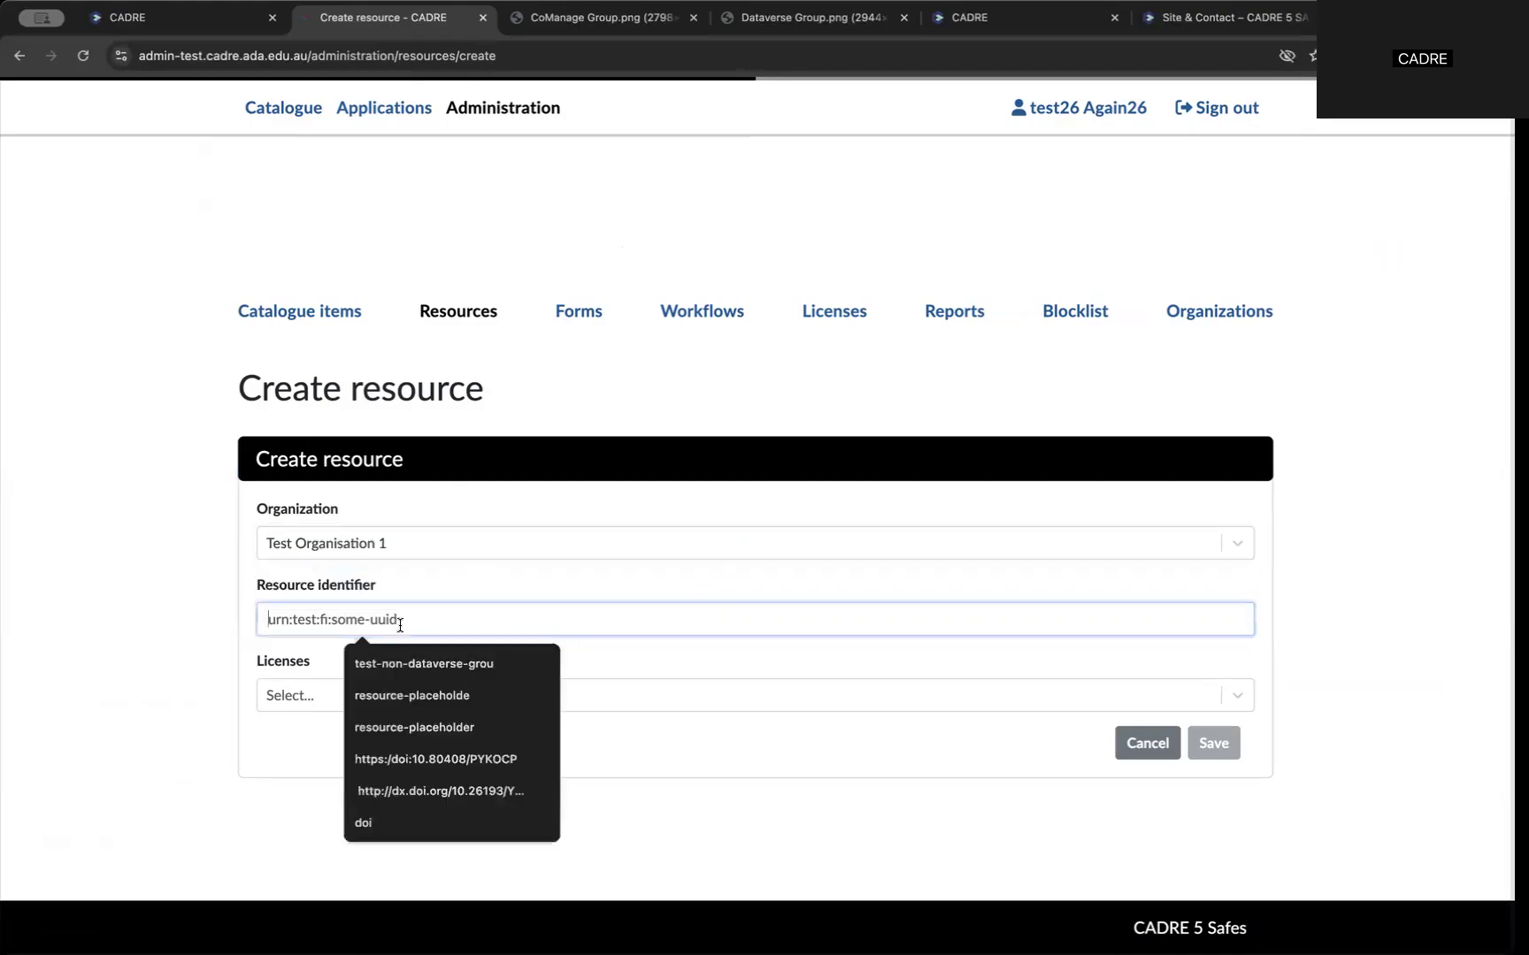
pyautogui.click(466, 566)
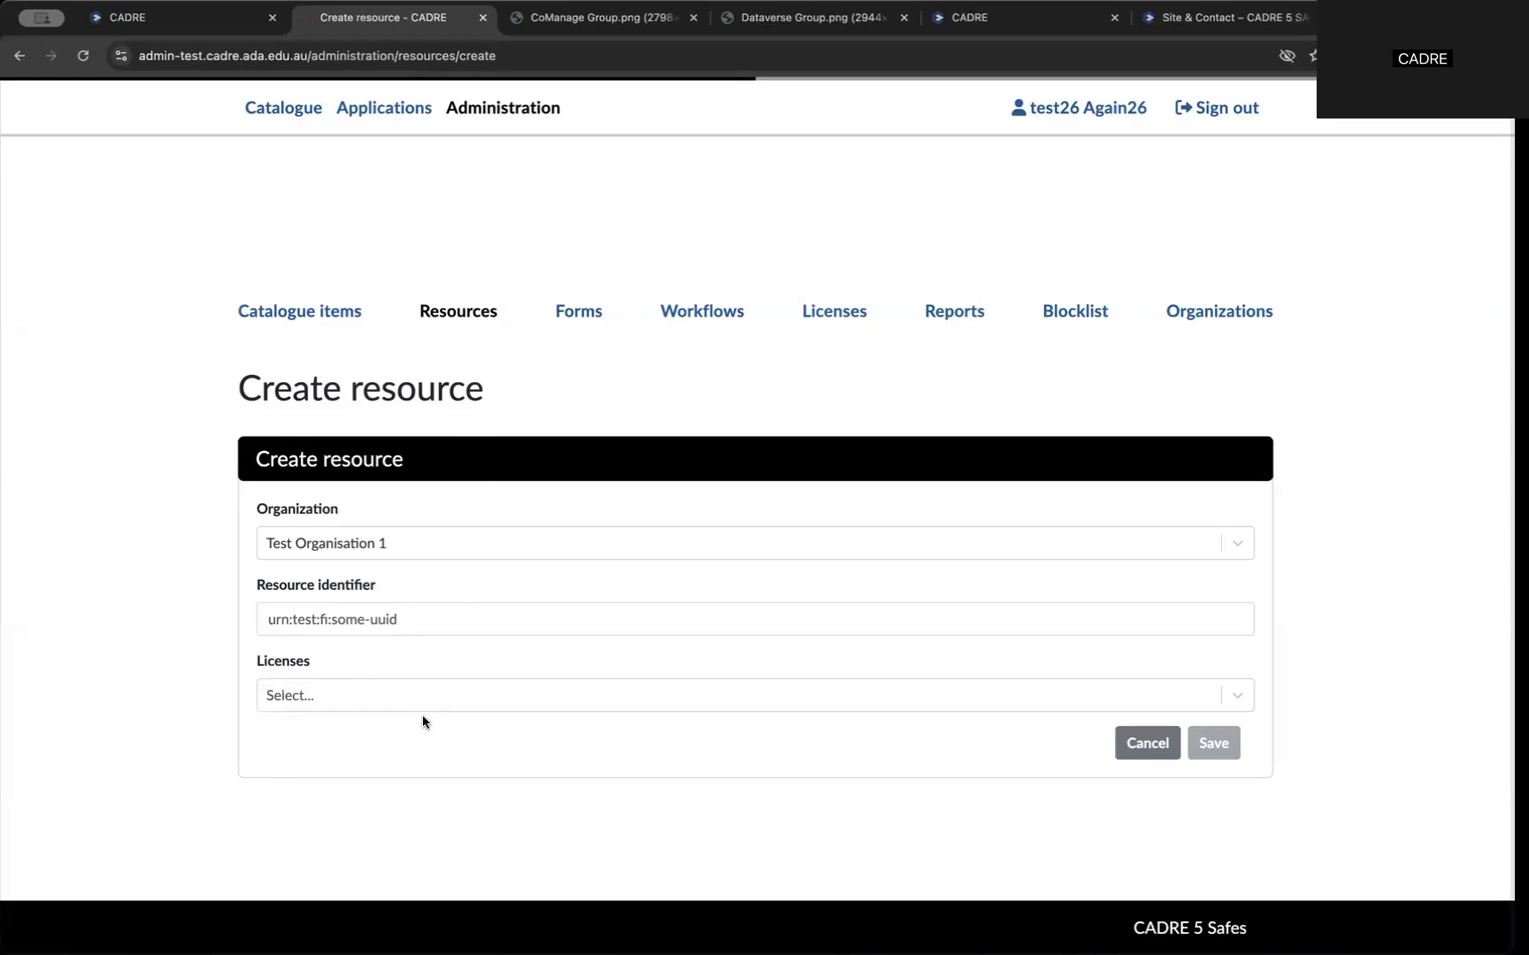
pyautogui.click(391, 696)
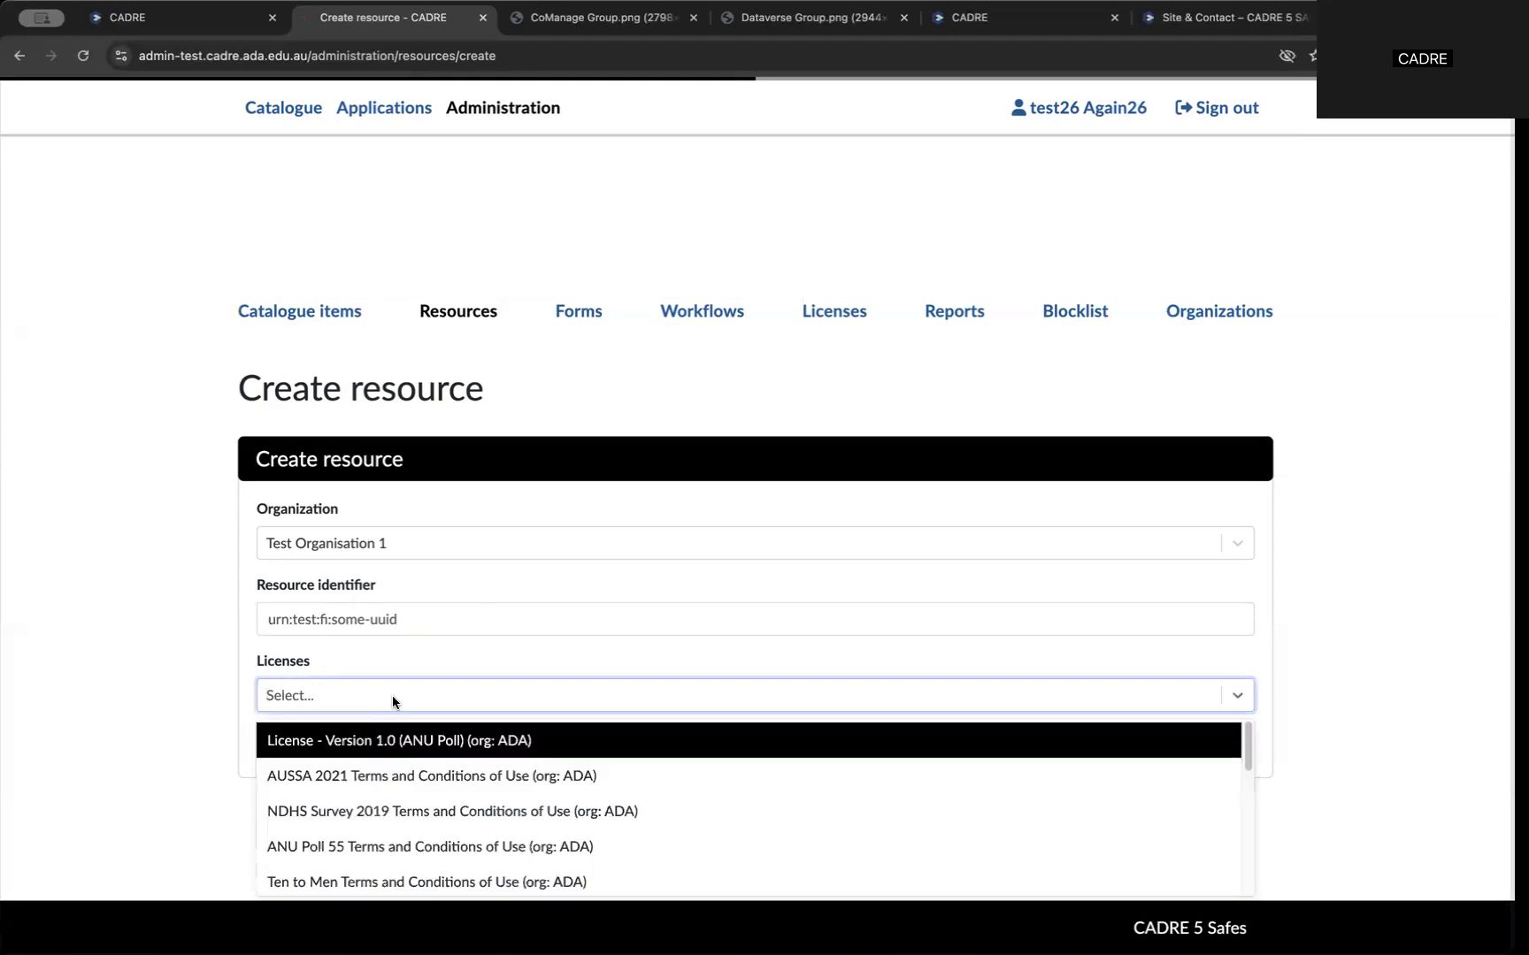
pyautogui.click(392, 696)
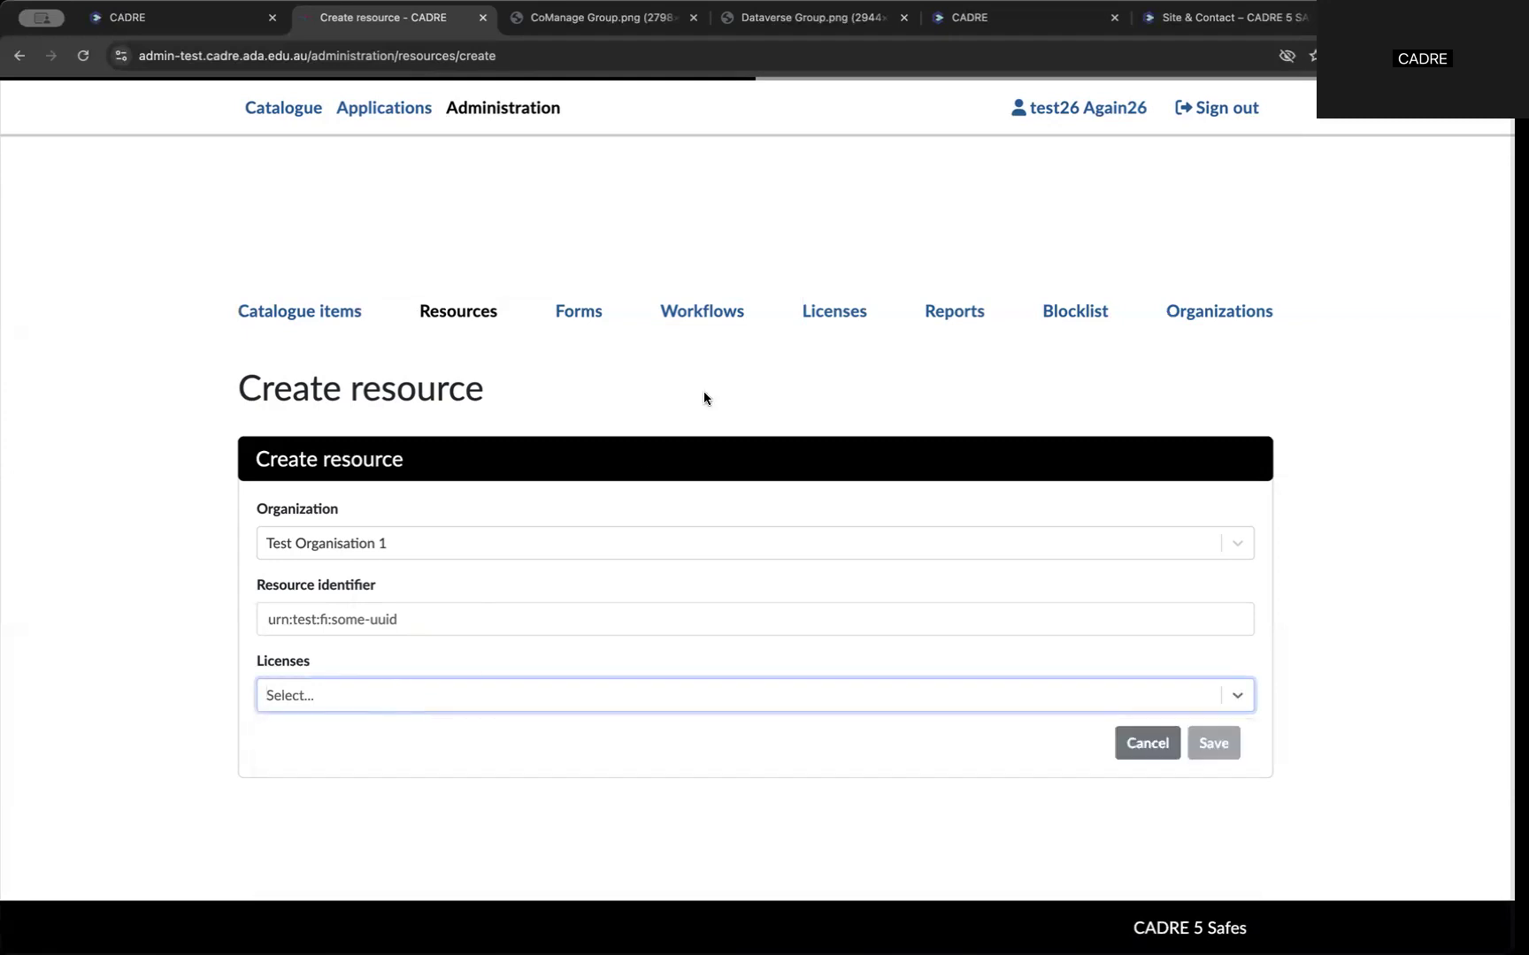
# Leave the new resource unsaved, start a new catalogue item and set its organization to Test Organisation 1
pyautogui.click(497, 699)
pyautogui.click(545, 655)
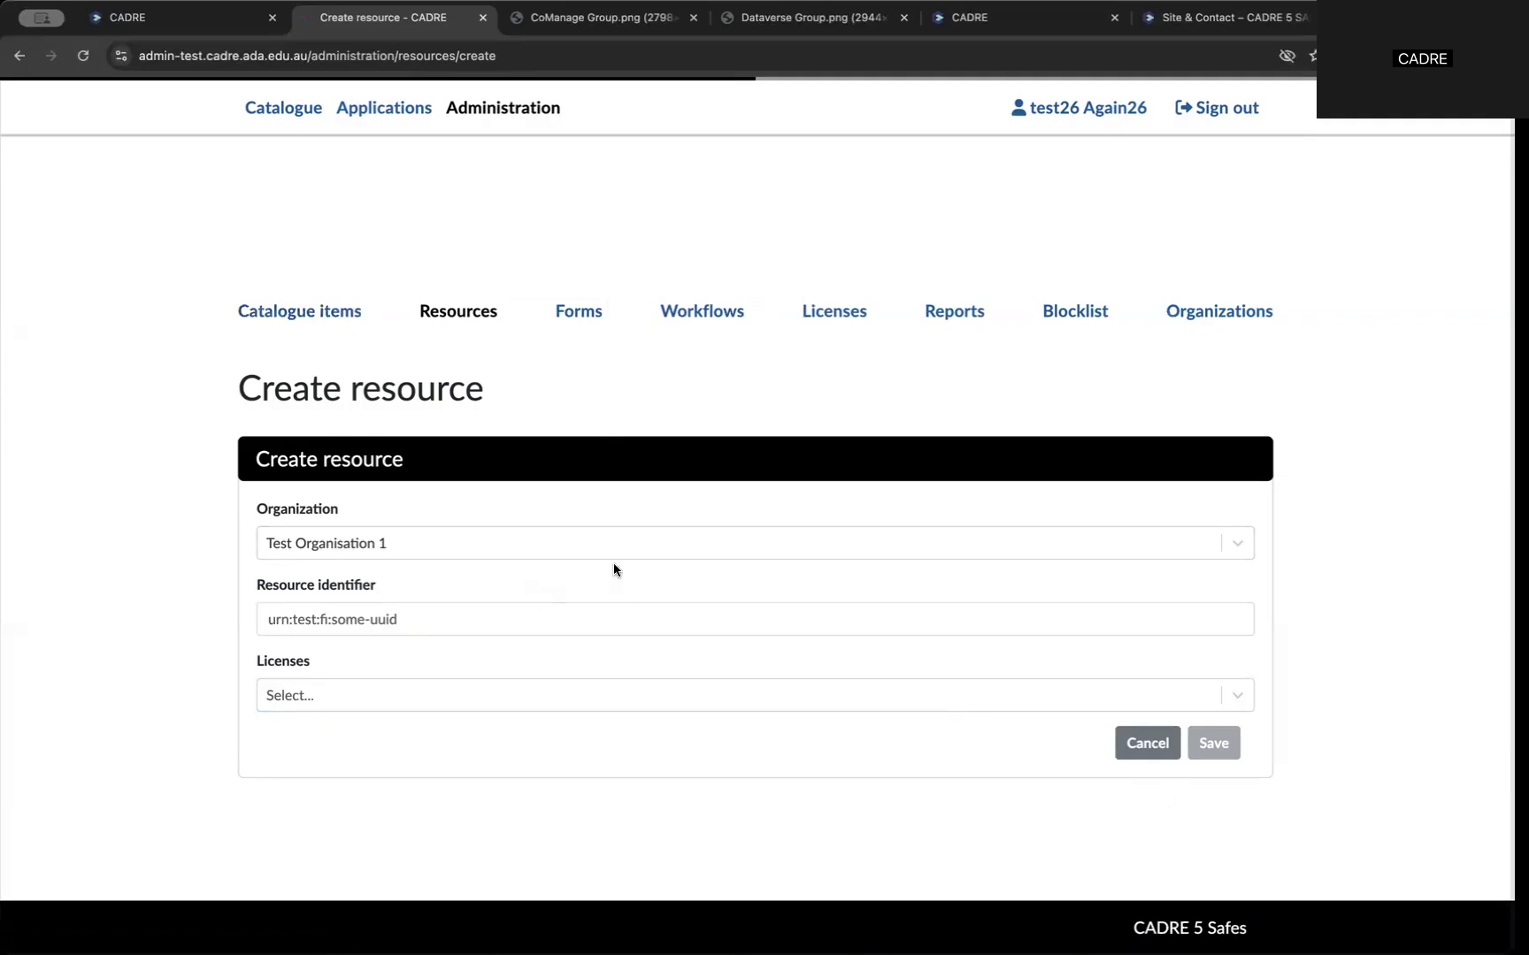
pyautogui.click(334, 315)
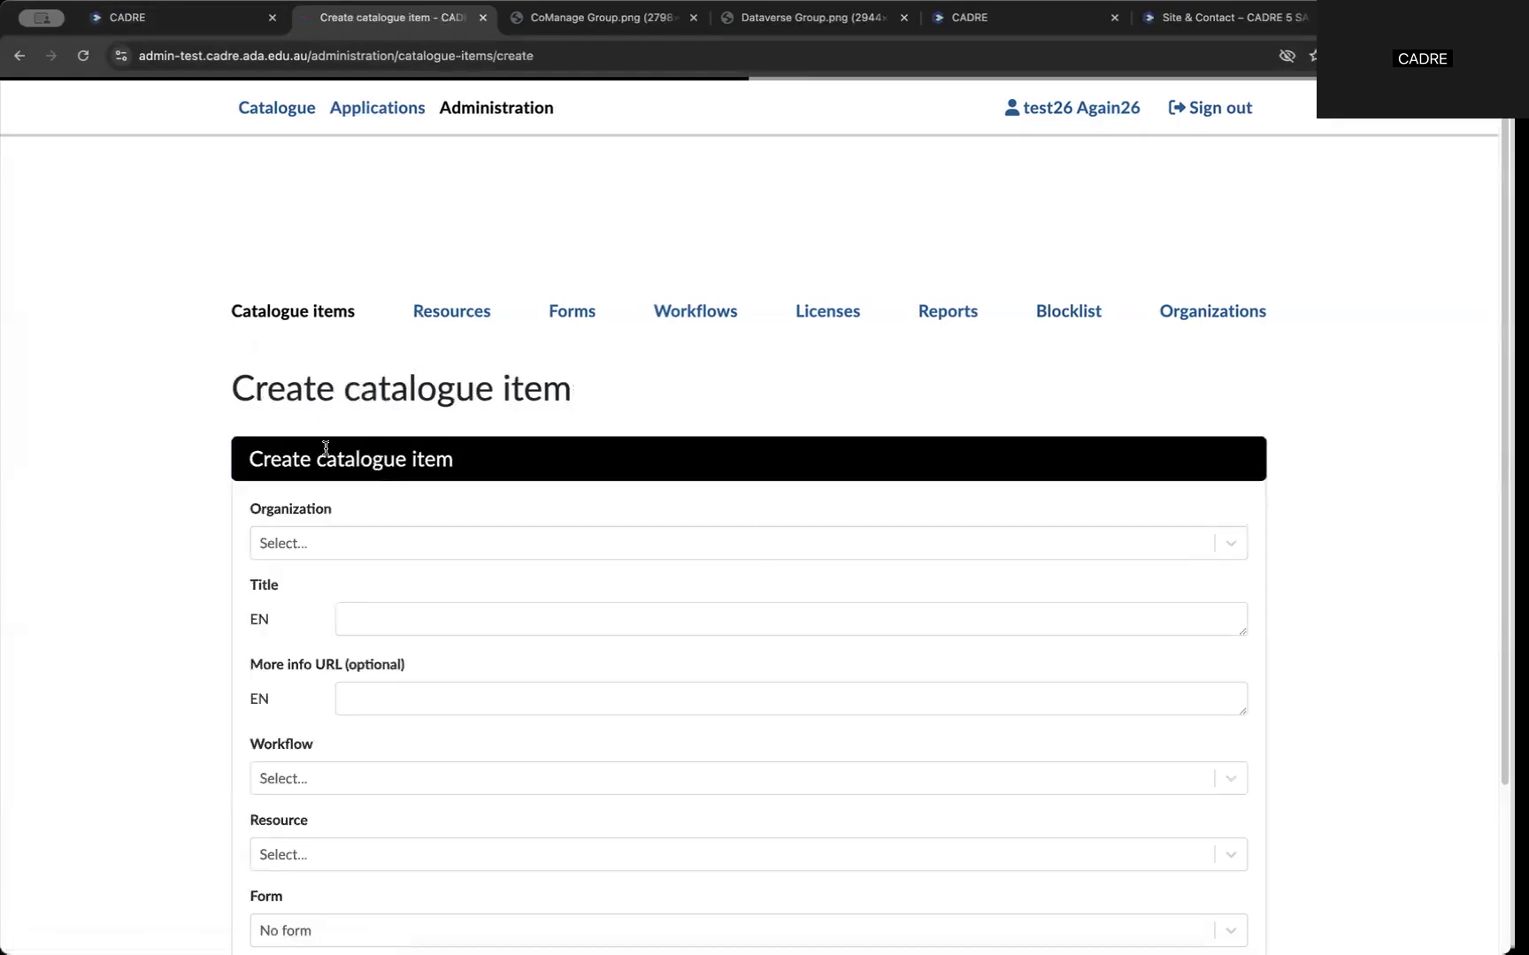
pyautogui.click(762, 536)
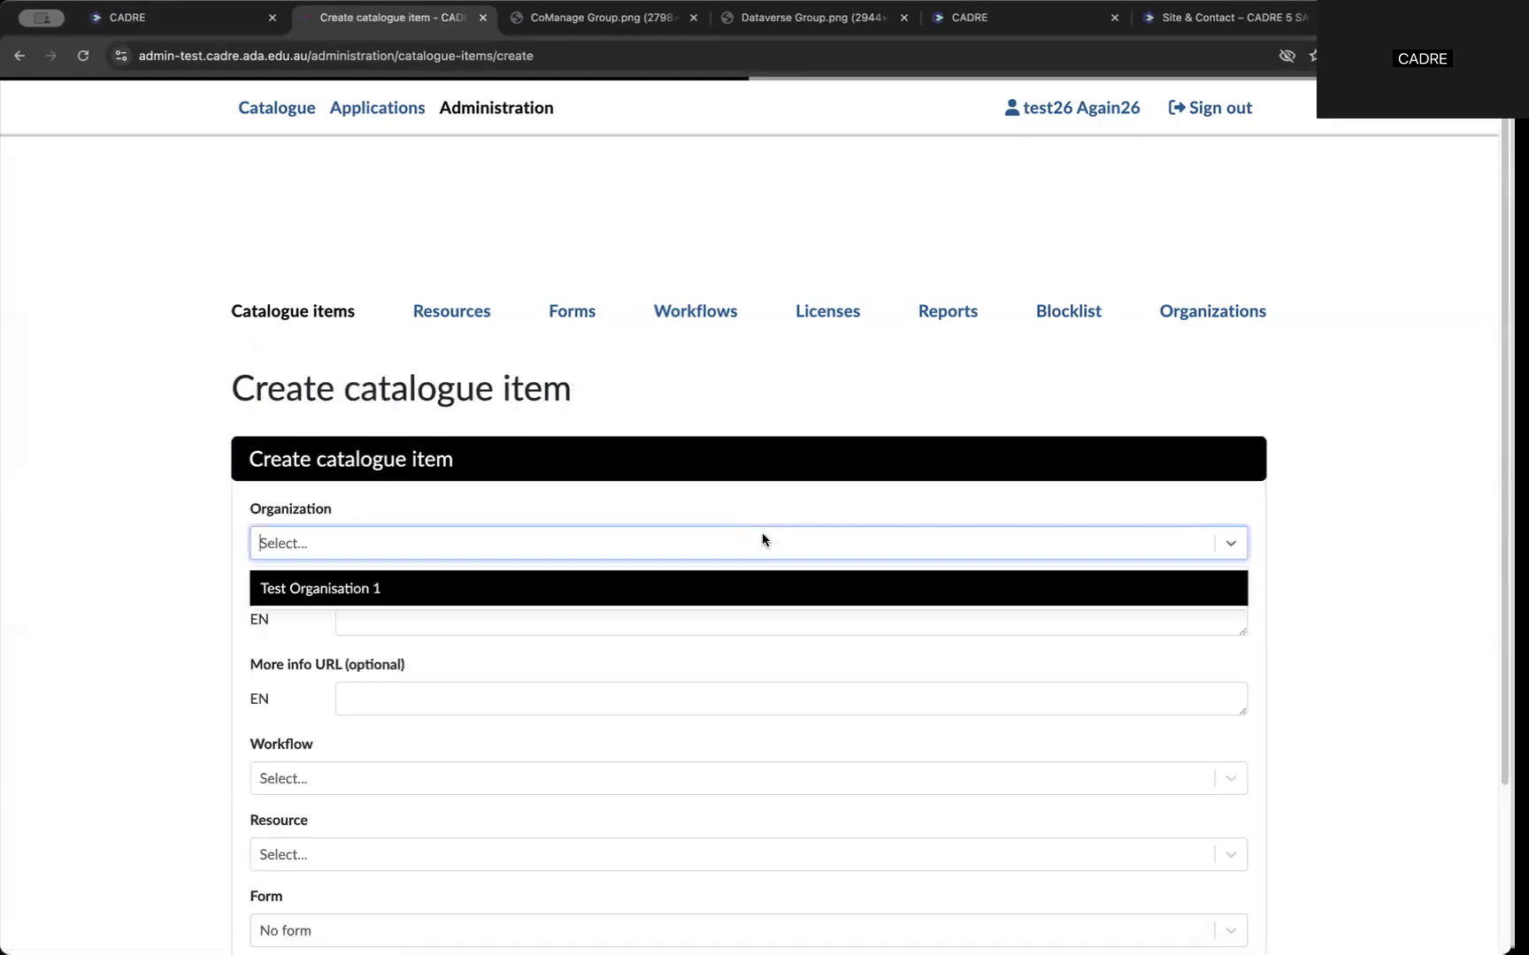
pyautogui.click(733, 591)
# Examine the catalogue item's title, more info URL, workflow, resource and form fields without choosing or entering anything
pyautogui.click(574, 618)
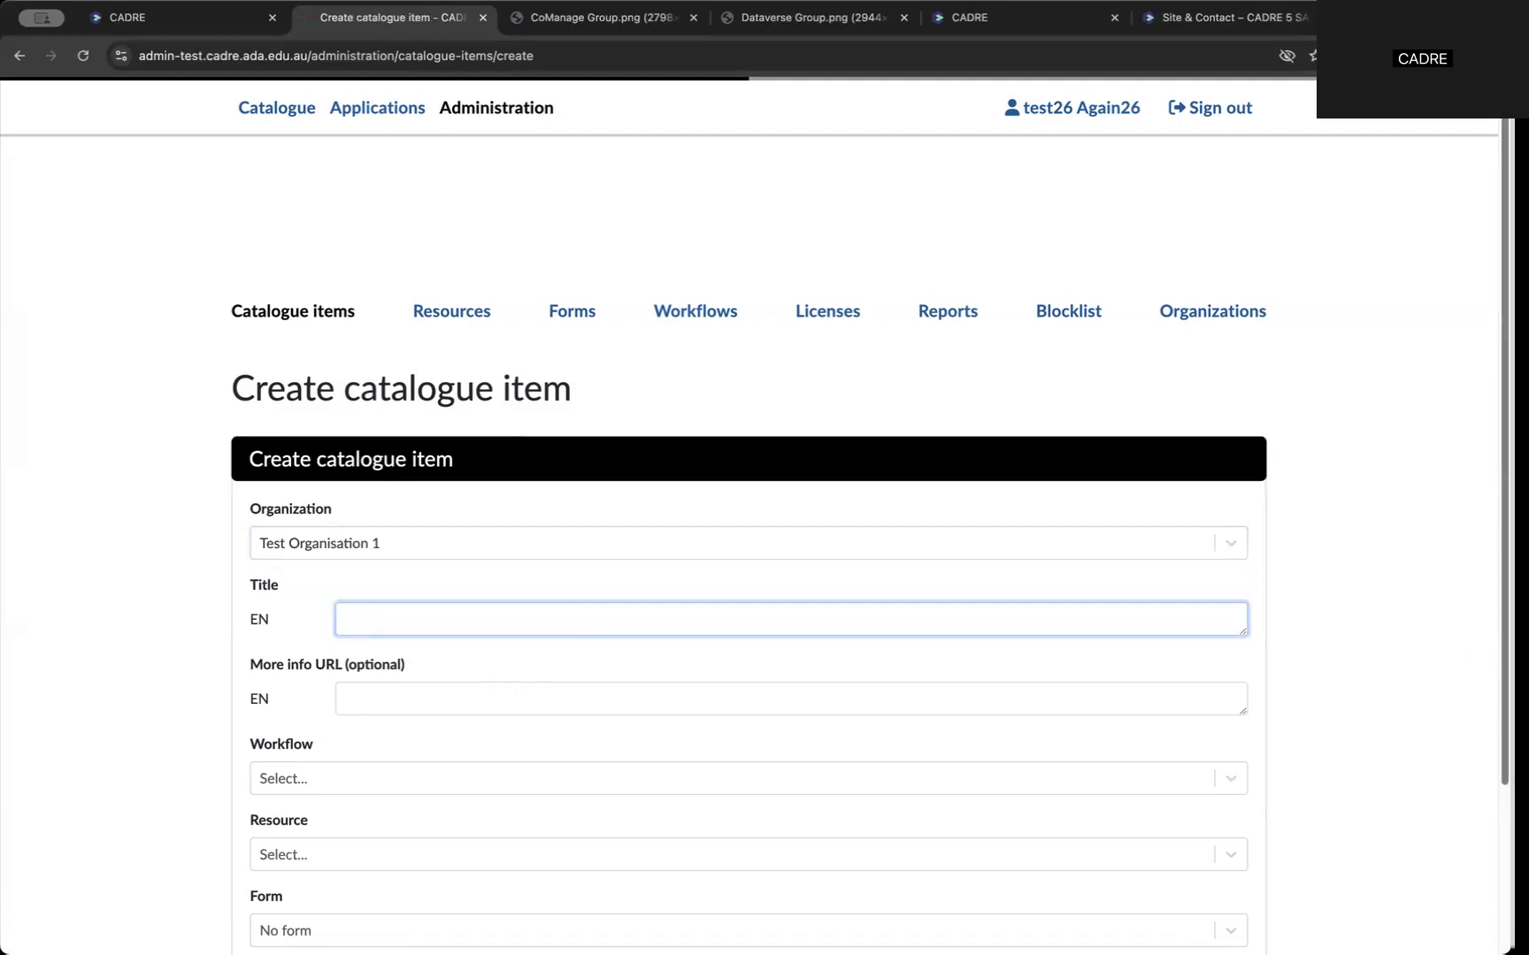
pyautogui.scroll(-3, 1455, 809)
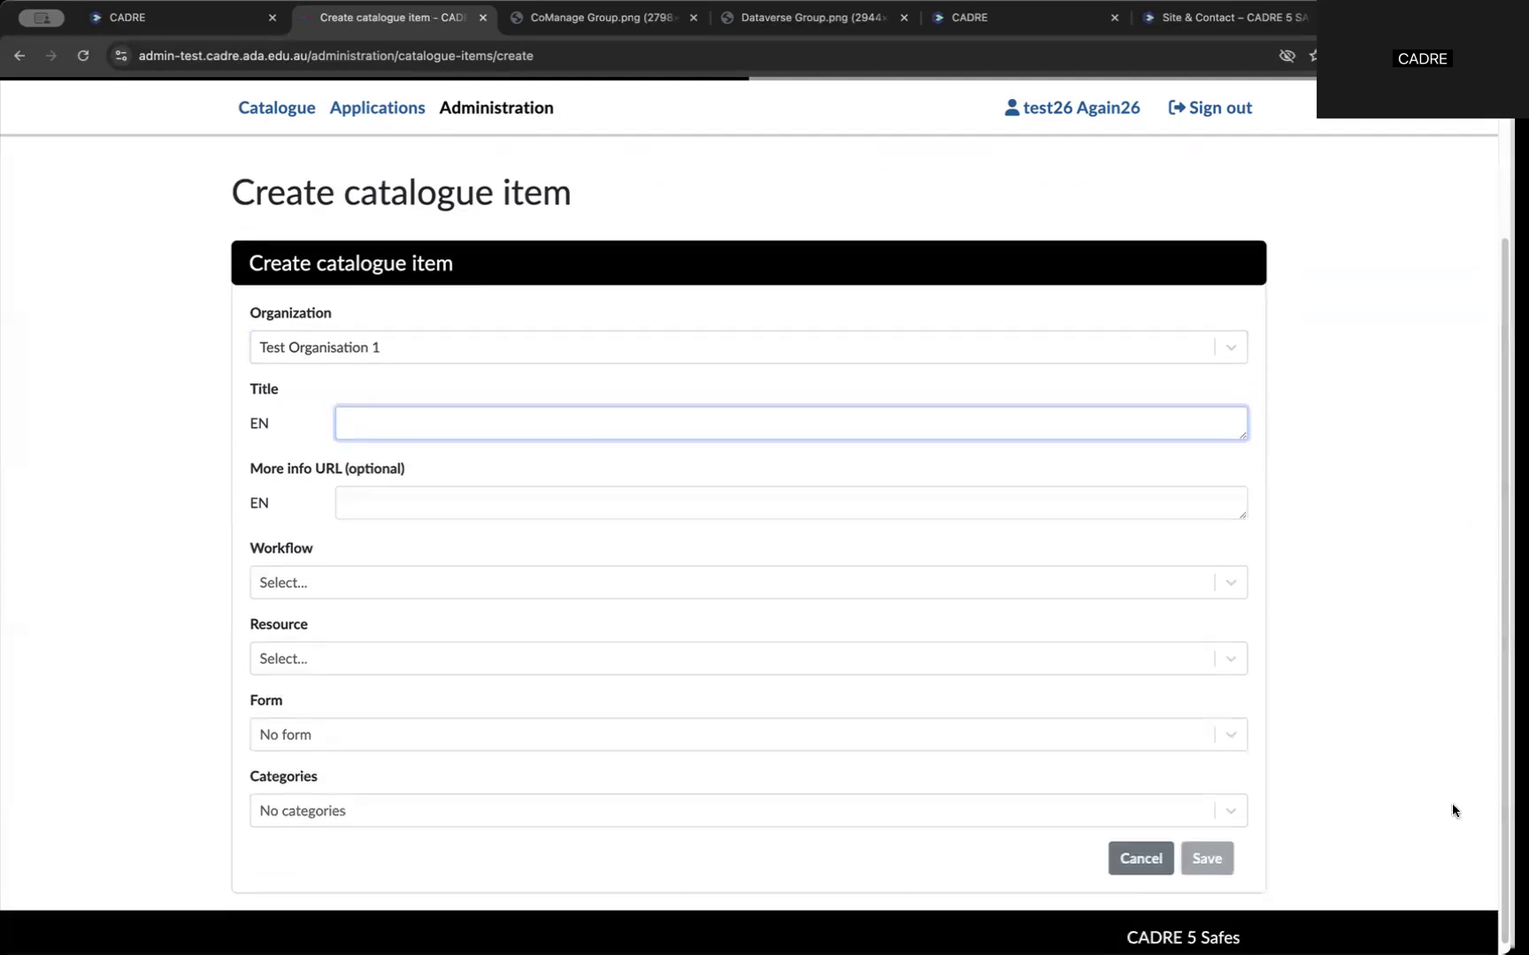
pyautogui.click(682, 501)
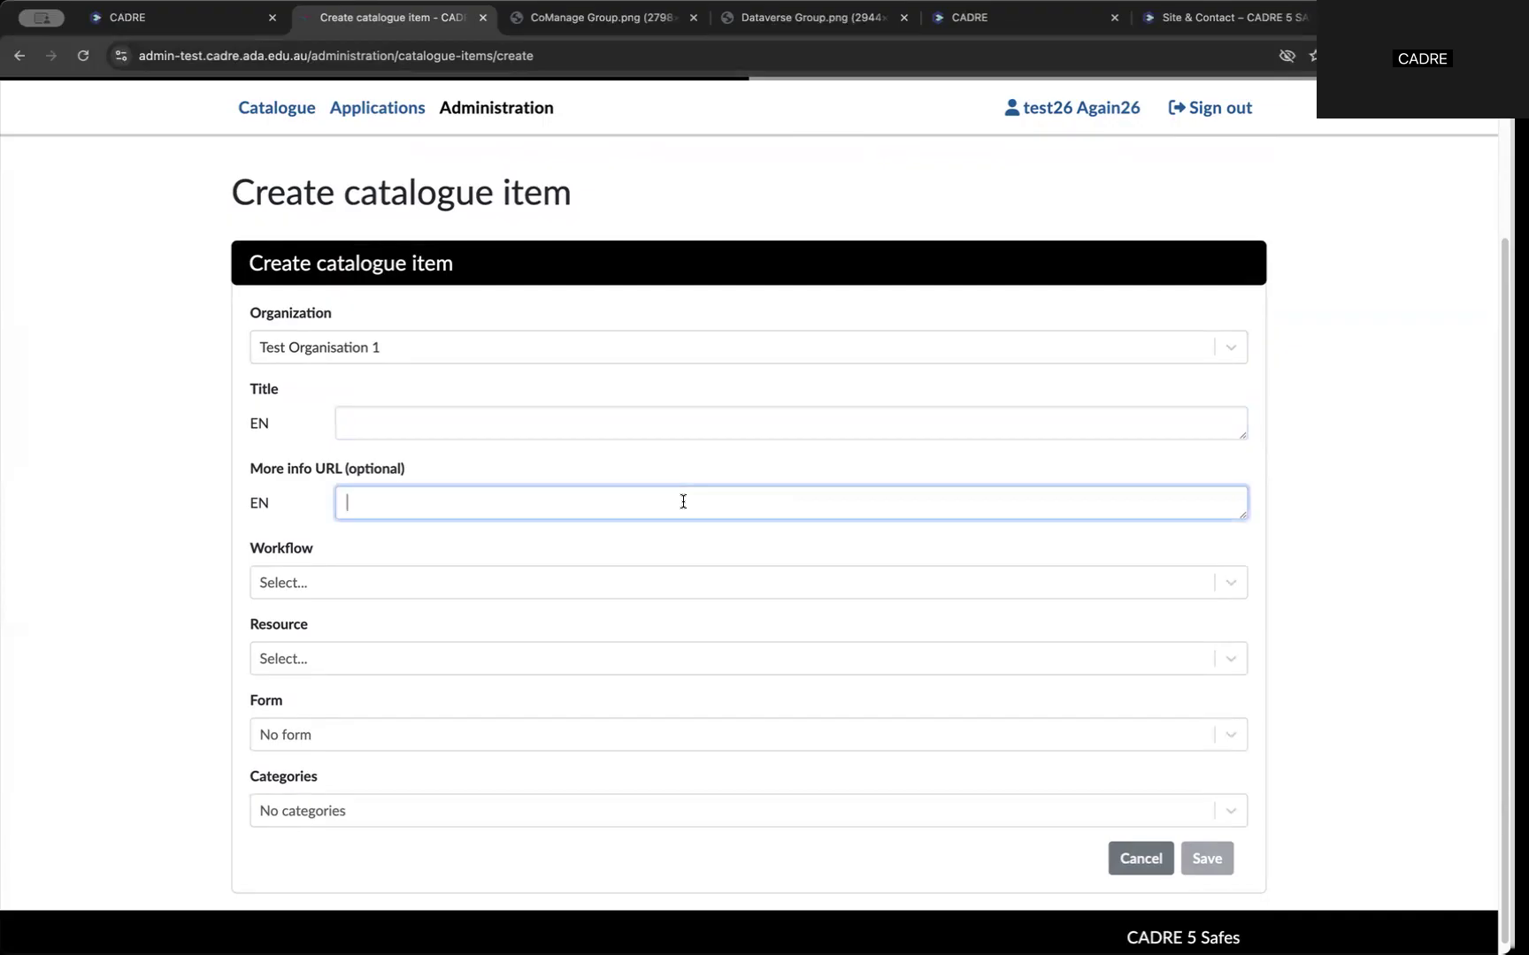
pyautogui.click(645, 582)
pyautogui.click(638, 580)
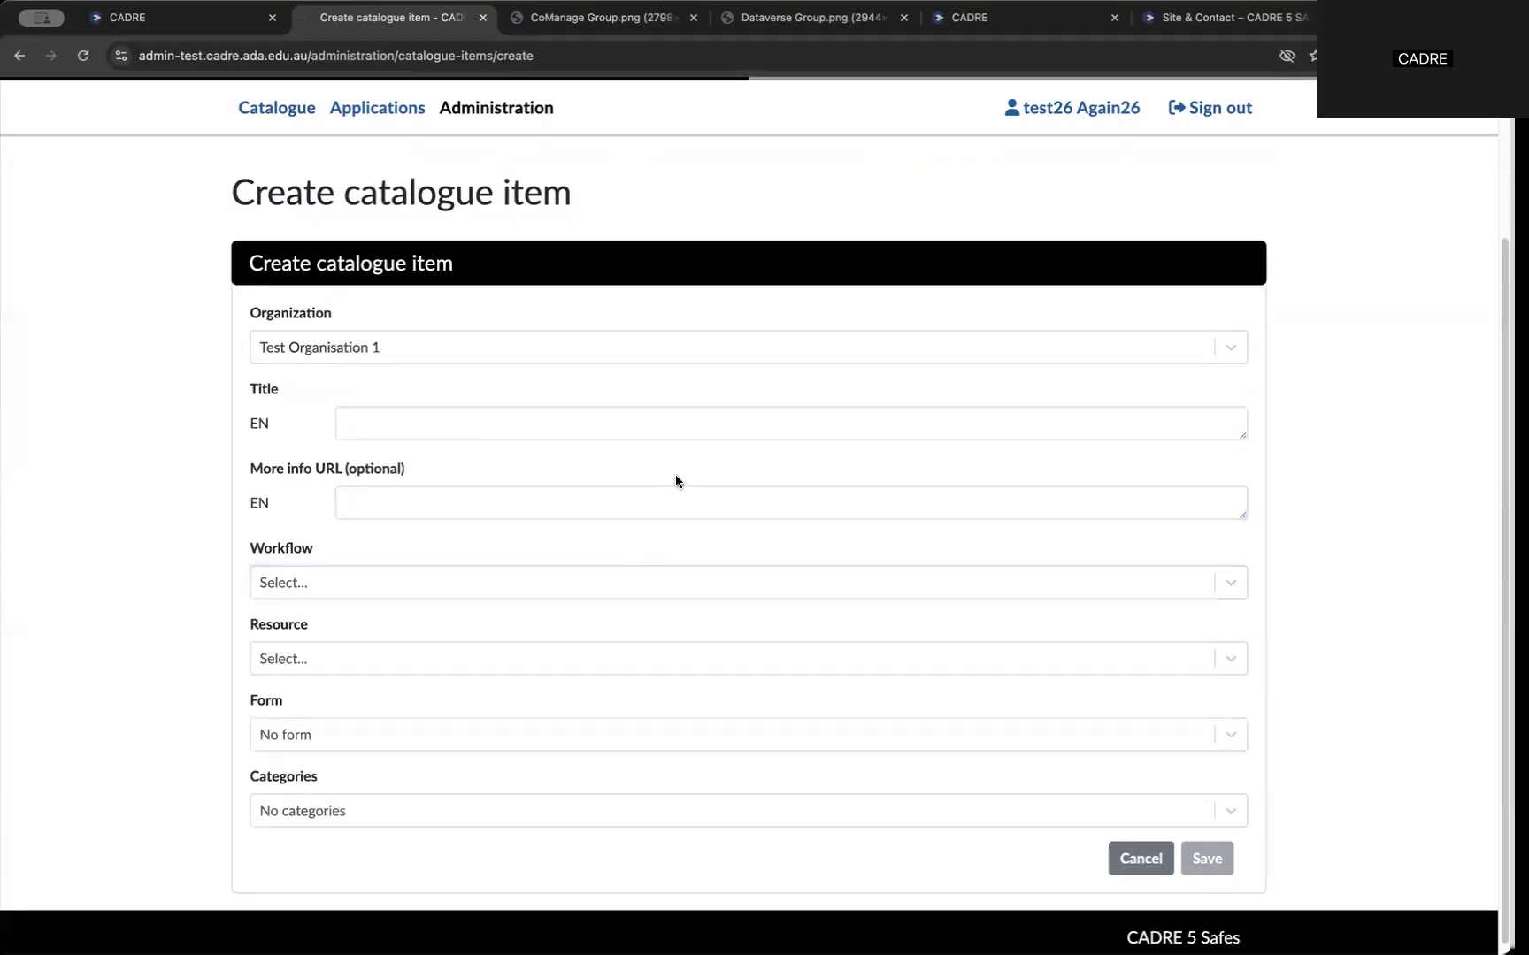
pyautogui.click(427, 736)
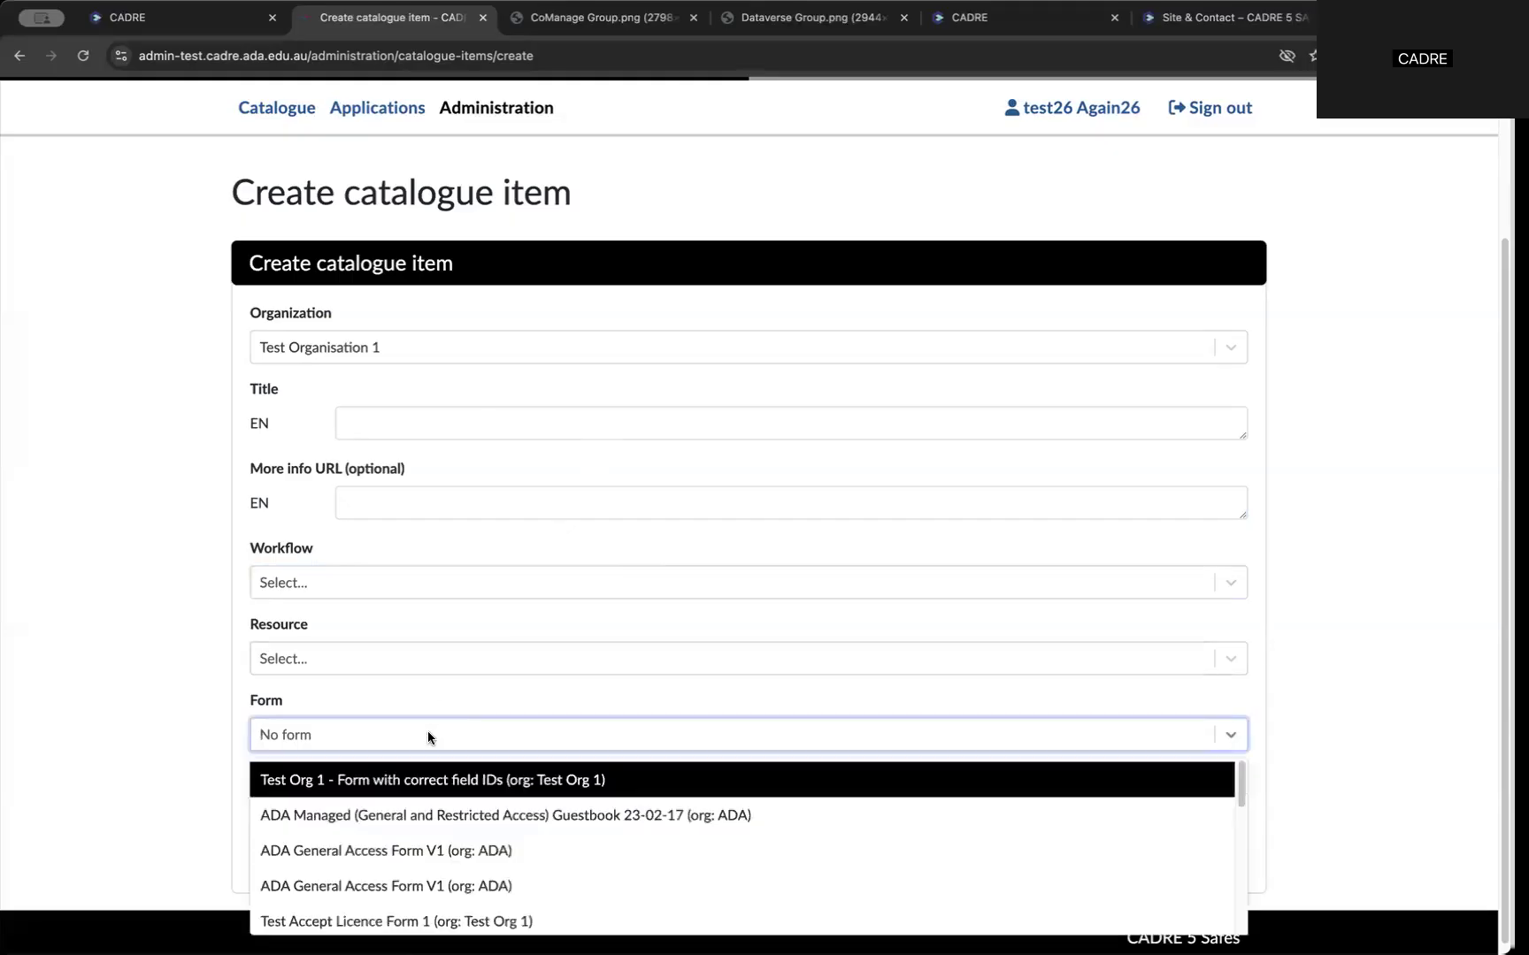
pyautogui.click(453, 699)
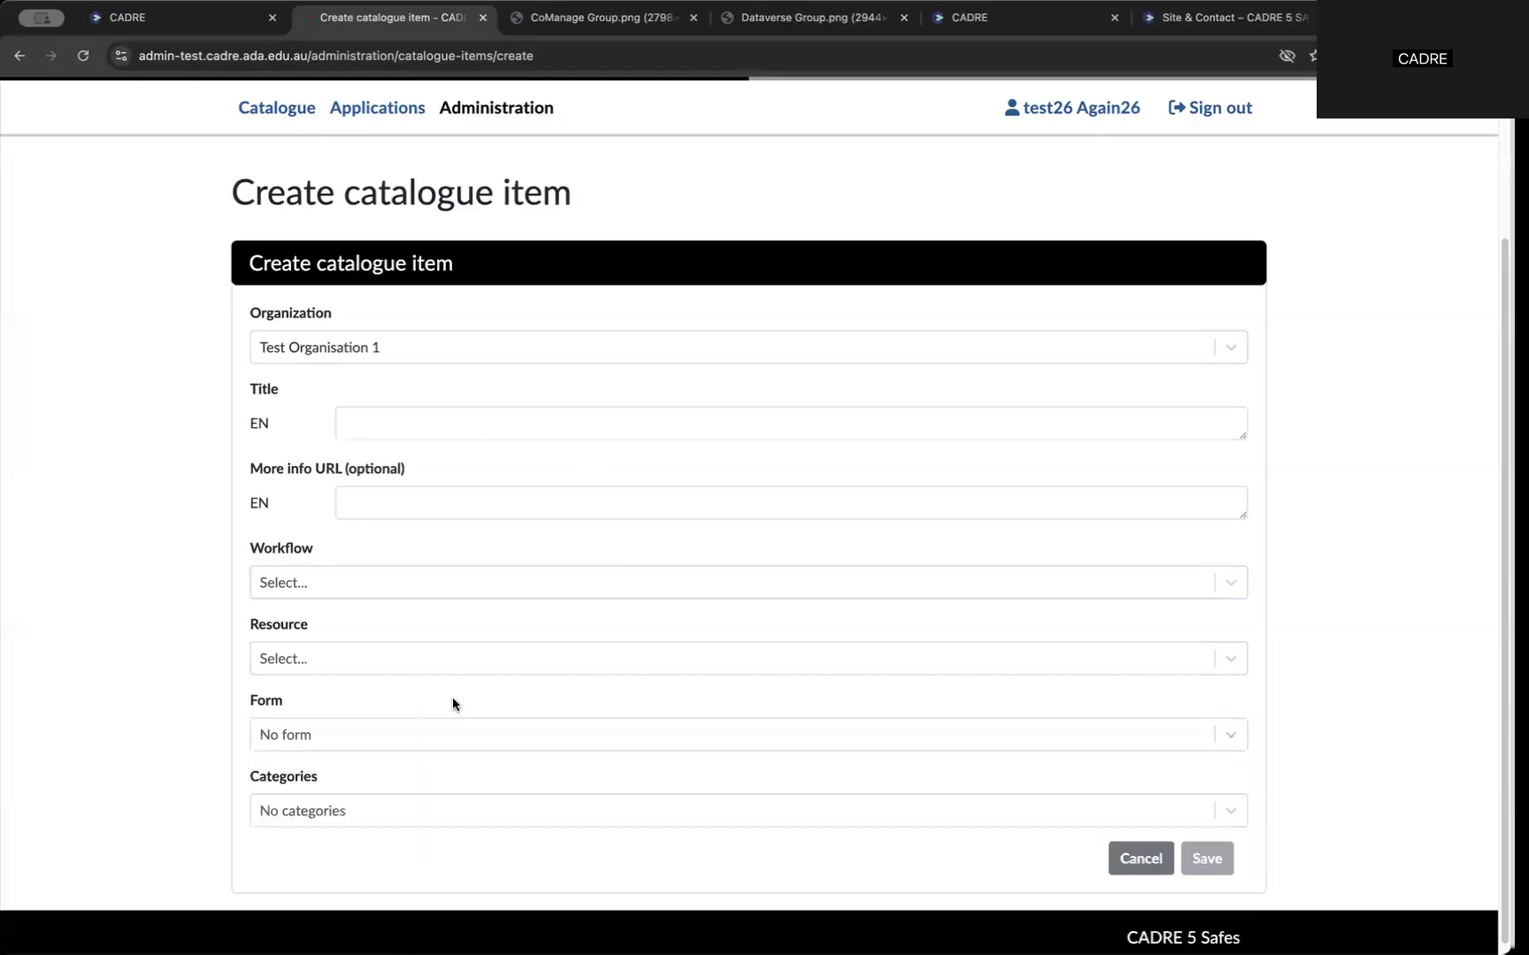
pyautogui.click(485, 663)
pyautogui.click(427, 619)
# Leave the catalogue item unsaved and compare the list of catalogue items with the resource search page of the CADRE platform
pyautogui.scroll(3, 1473, 491)
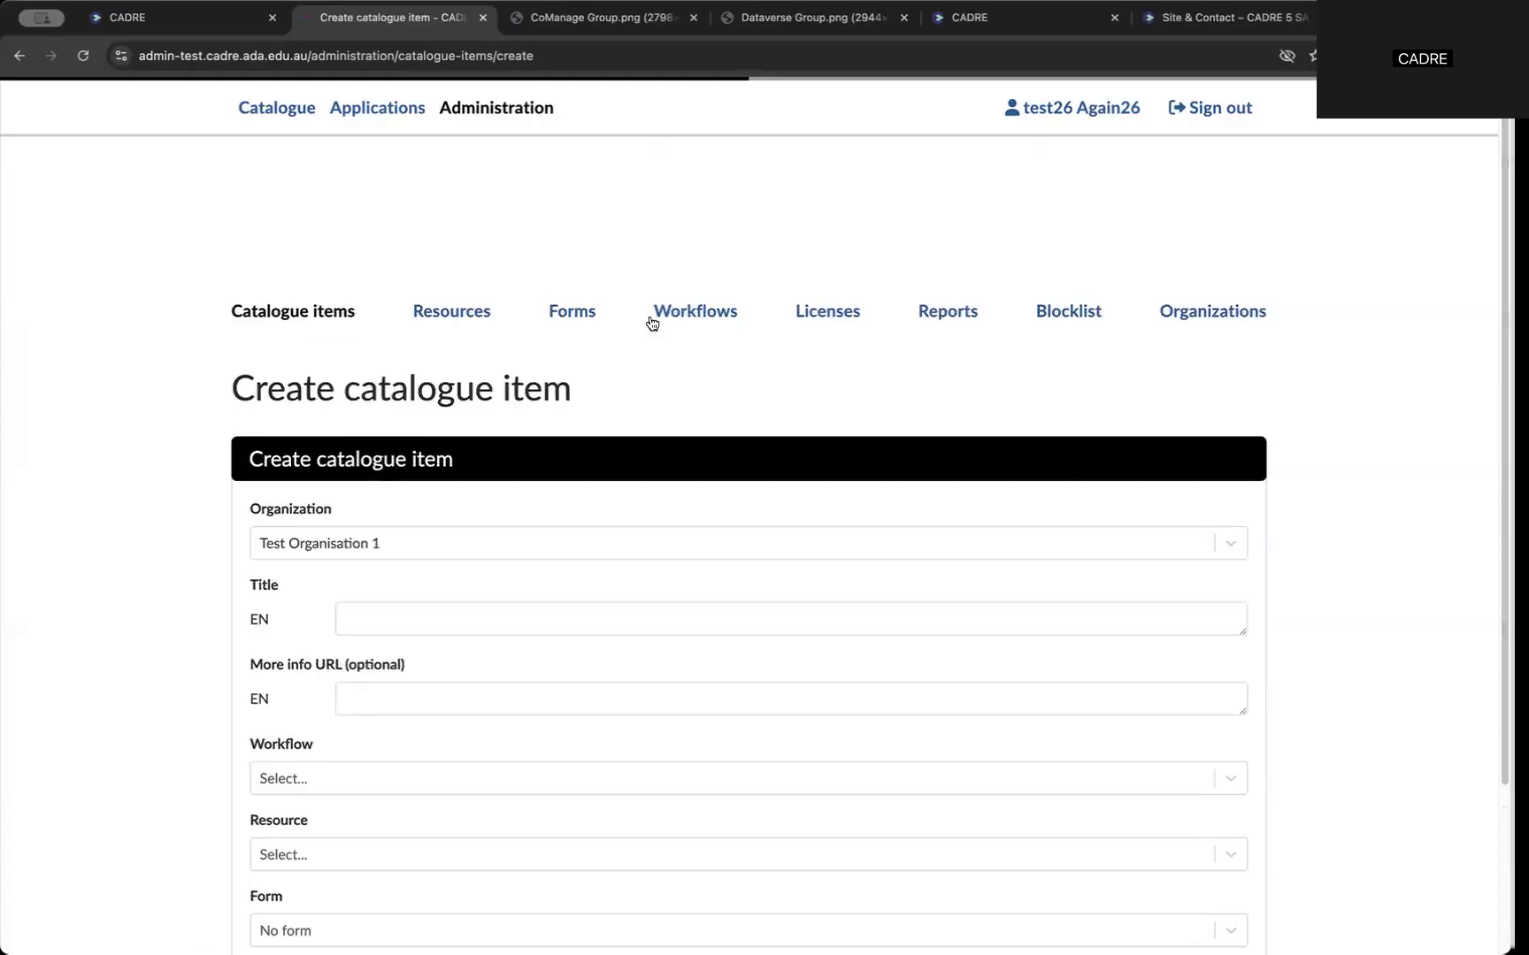
pyautogui.click(336, 316)
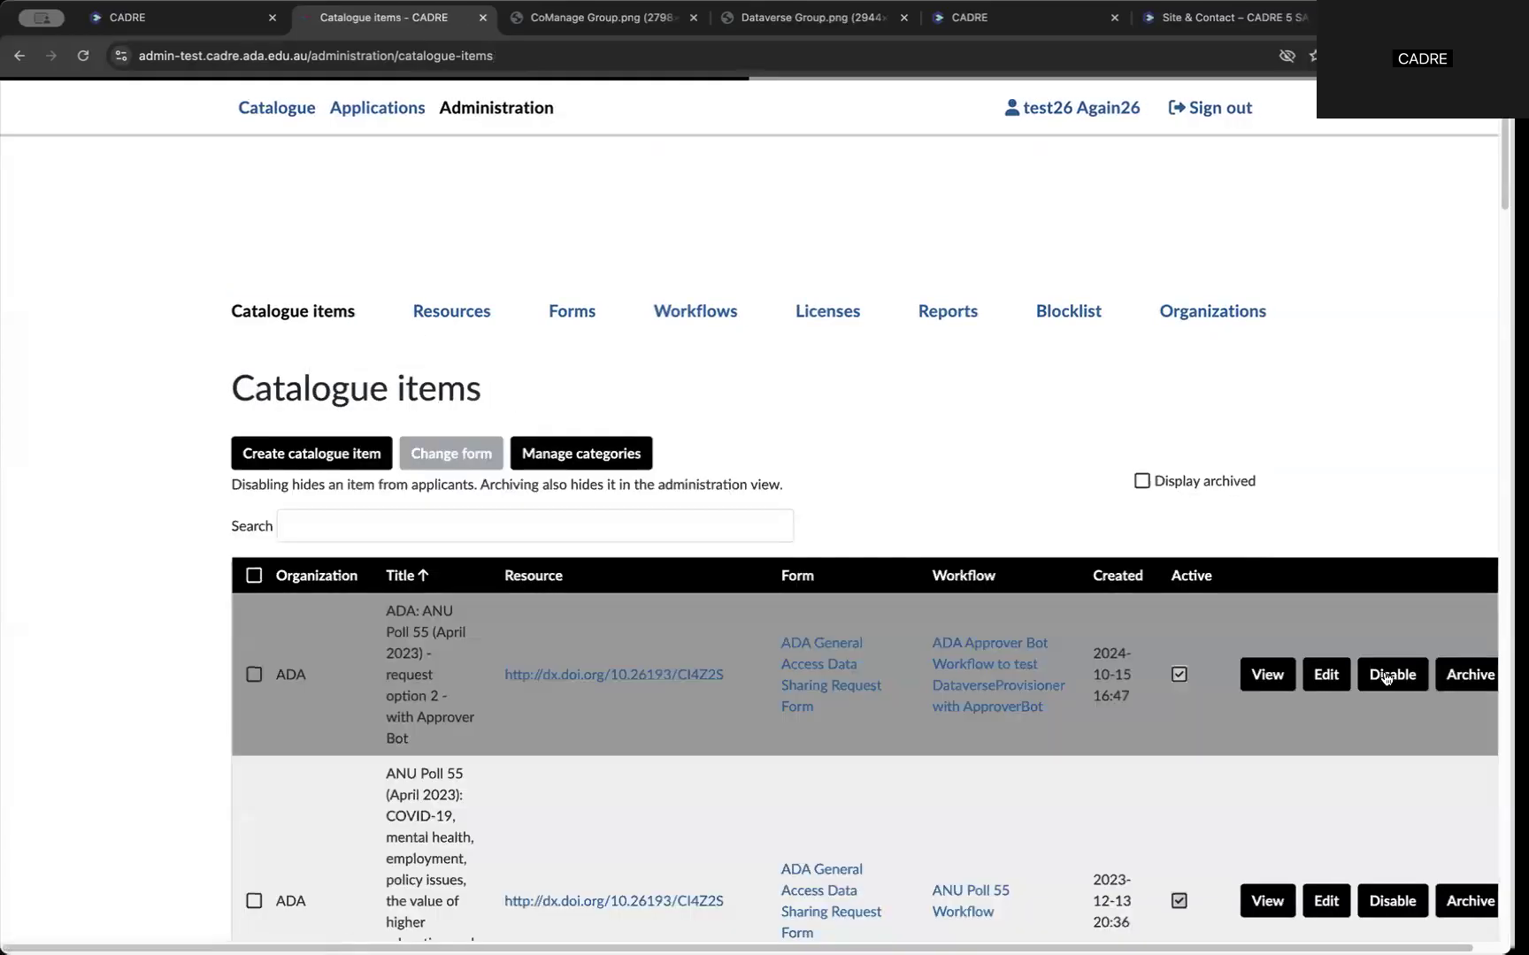
pyautogui.click(203, 21)
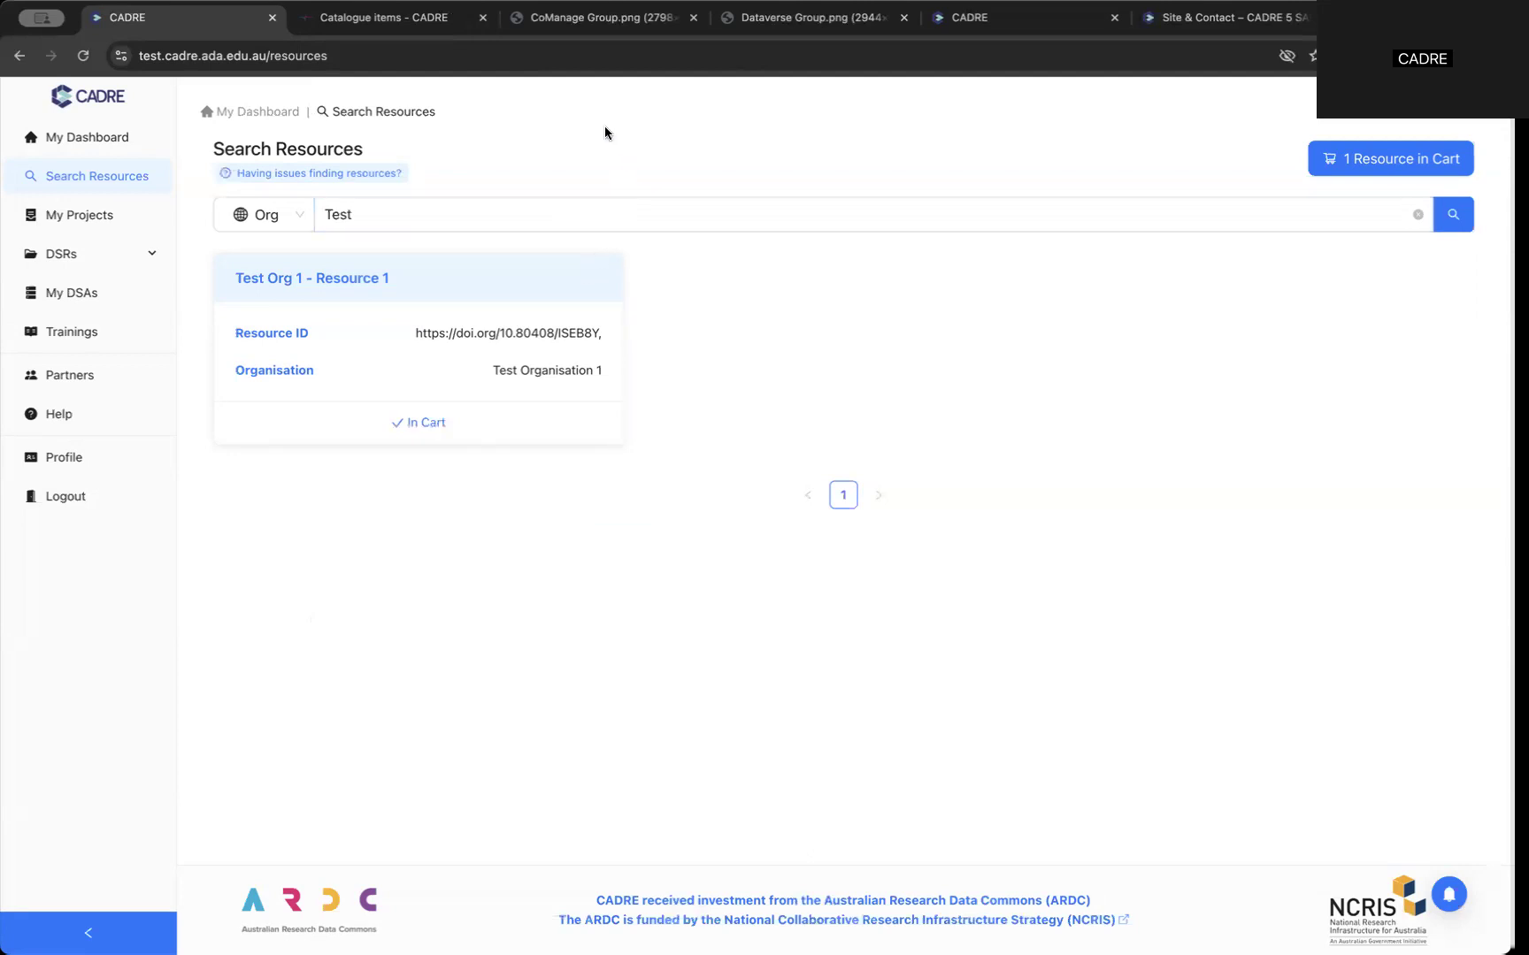
pyautogui.click(437, 20)
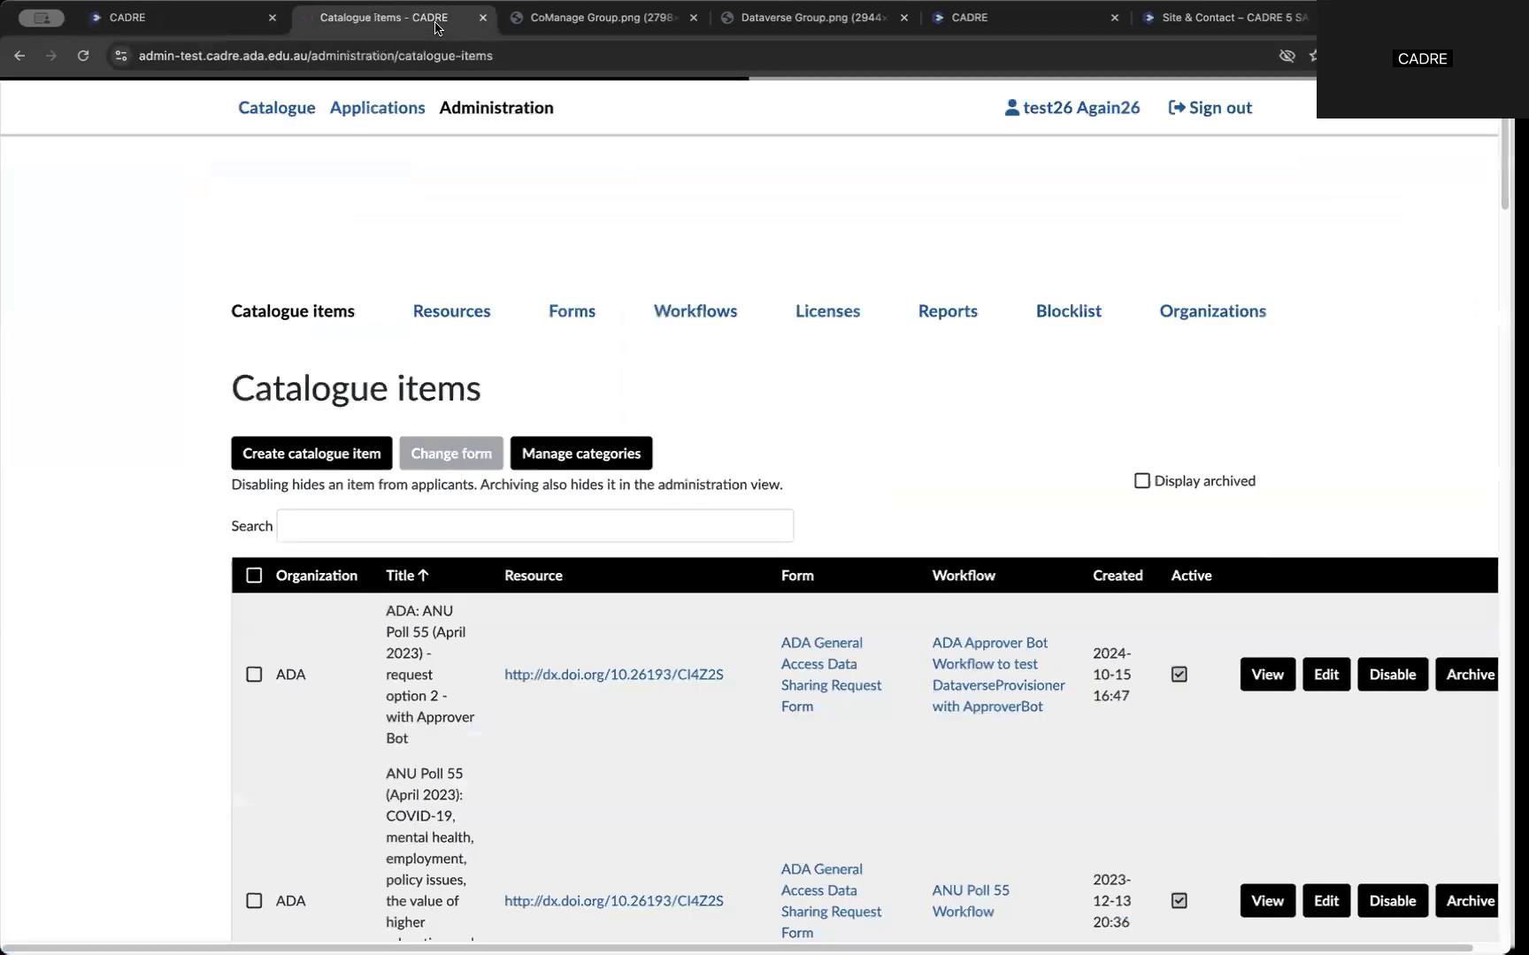
# Start a new workflow, review its empty fields, and check the group memberships in the CoManage Group image
pyautogui.click(714, 314)
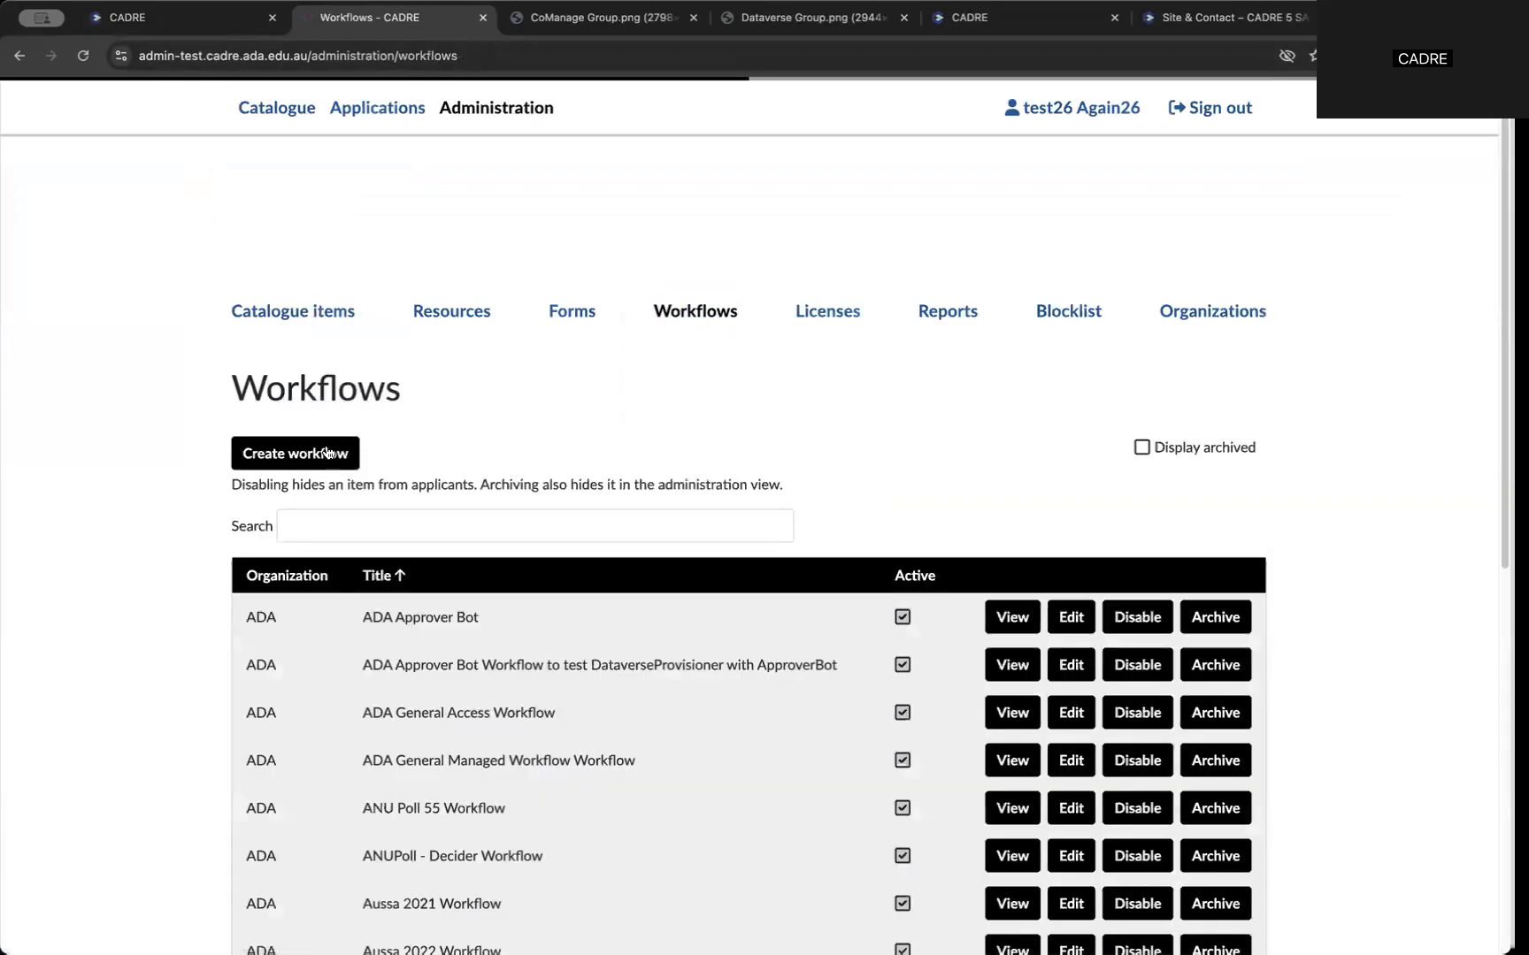
pyautogui.click(327, 453)
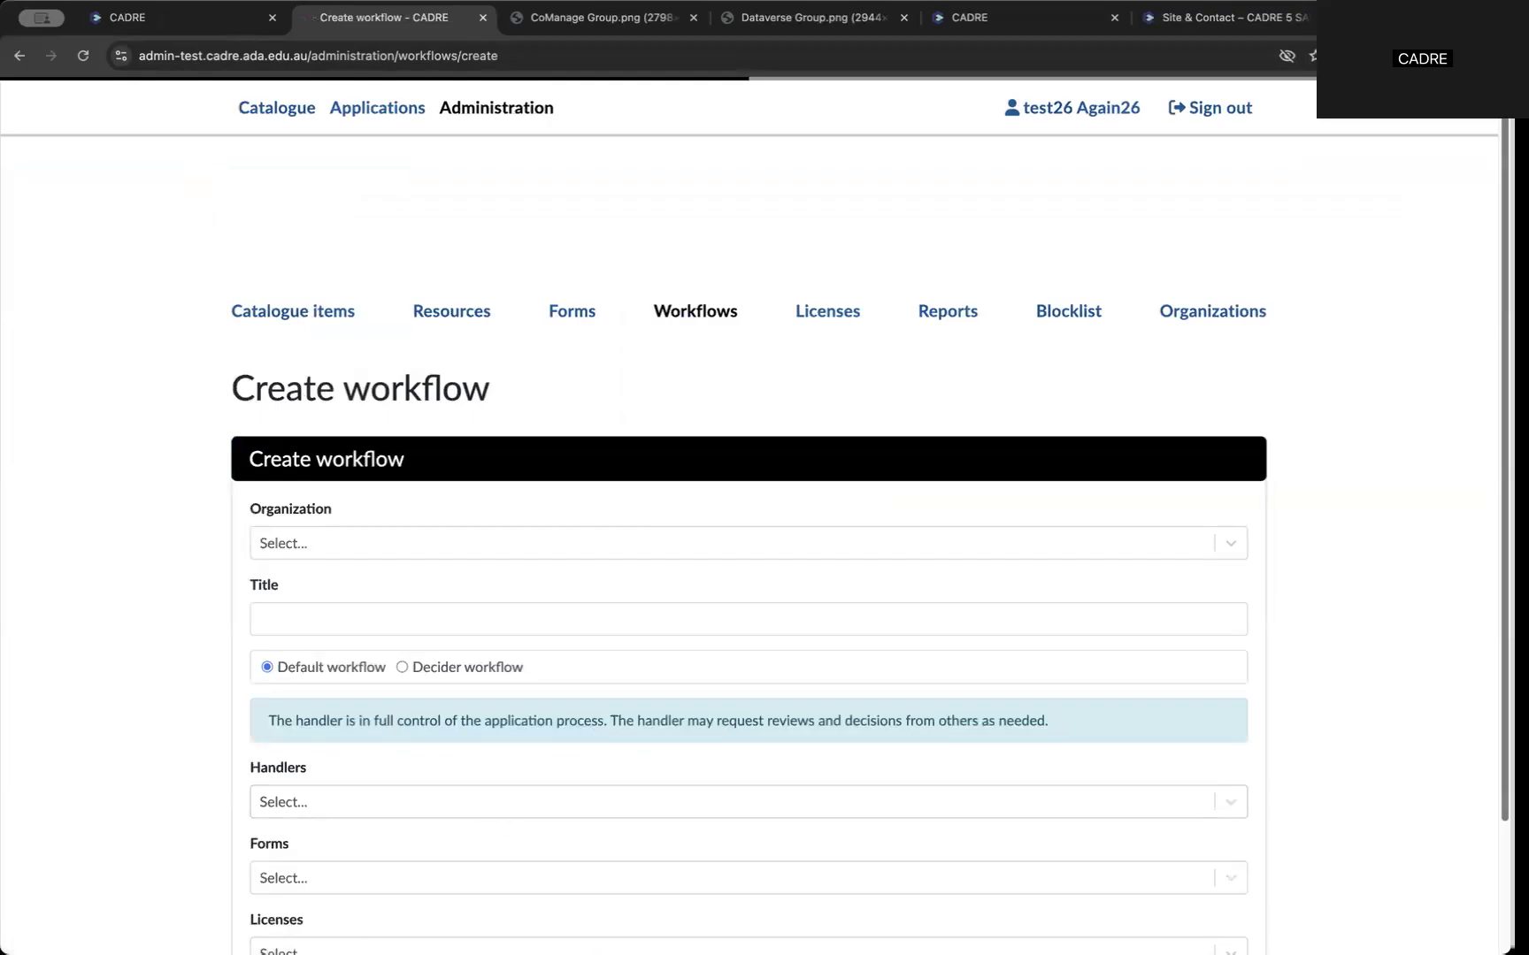
pyautogui.scroll(-1, 421, 806)
pyautogui.scroll(-3, 1477, 881)
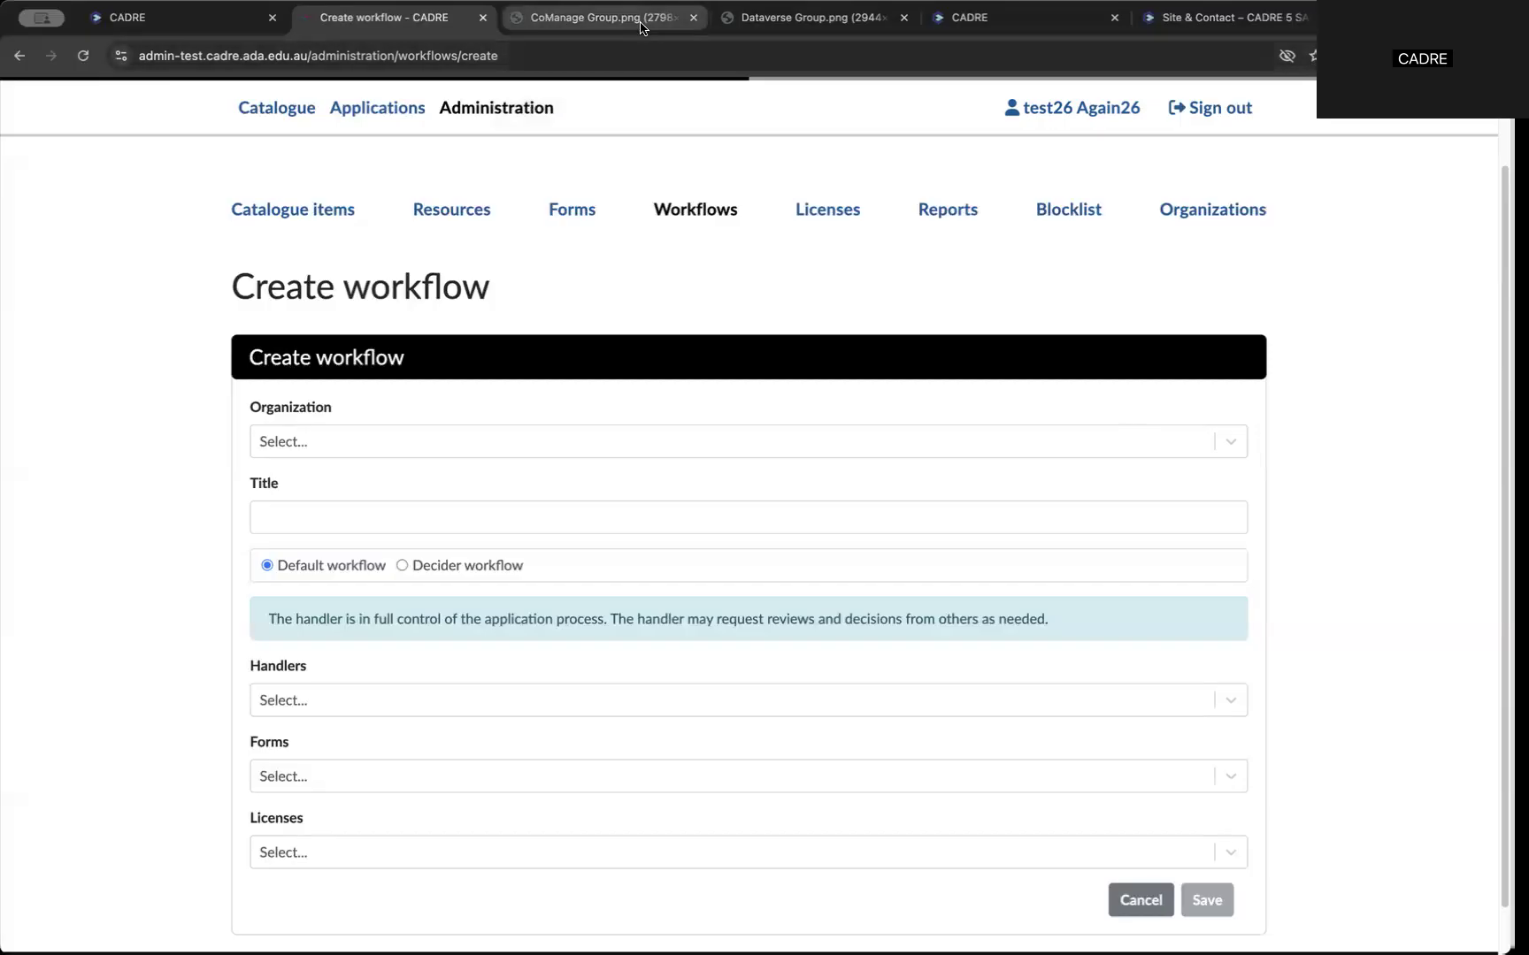
pyautogui.click(603, 29)
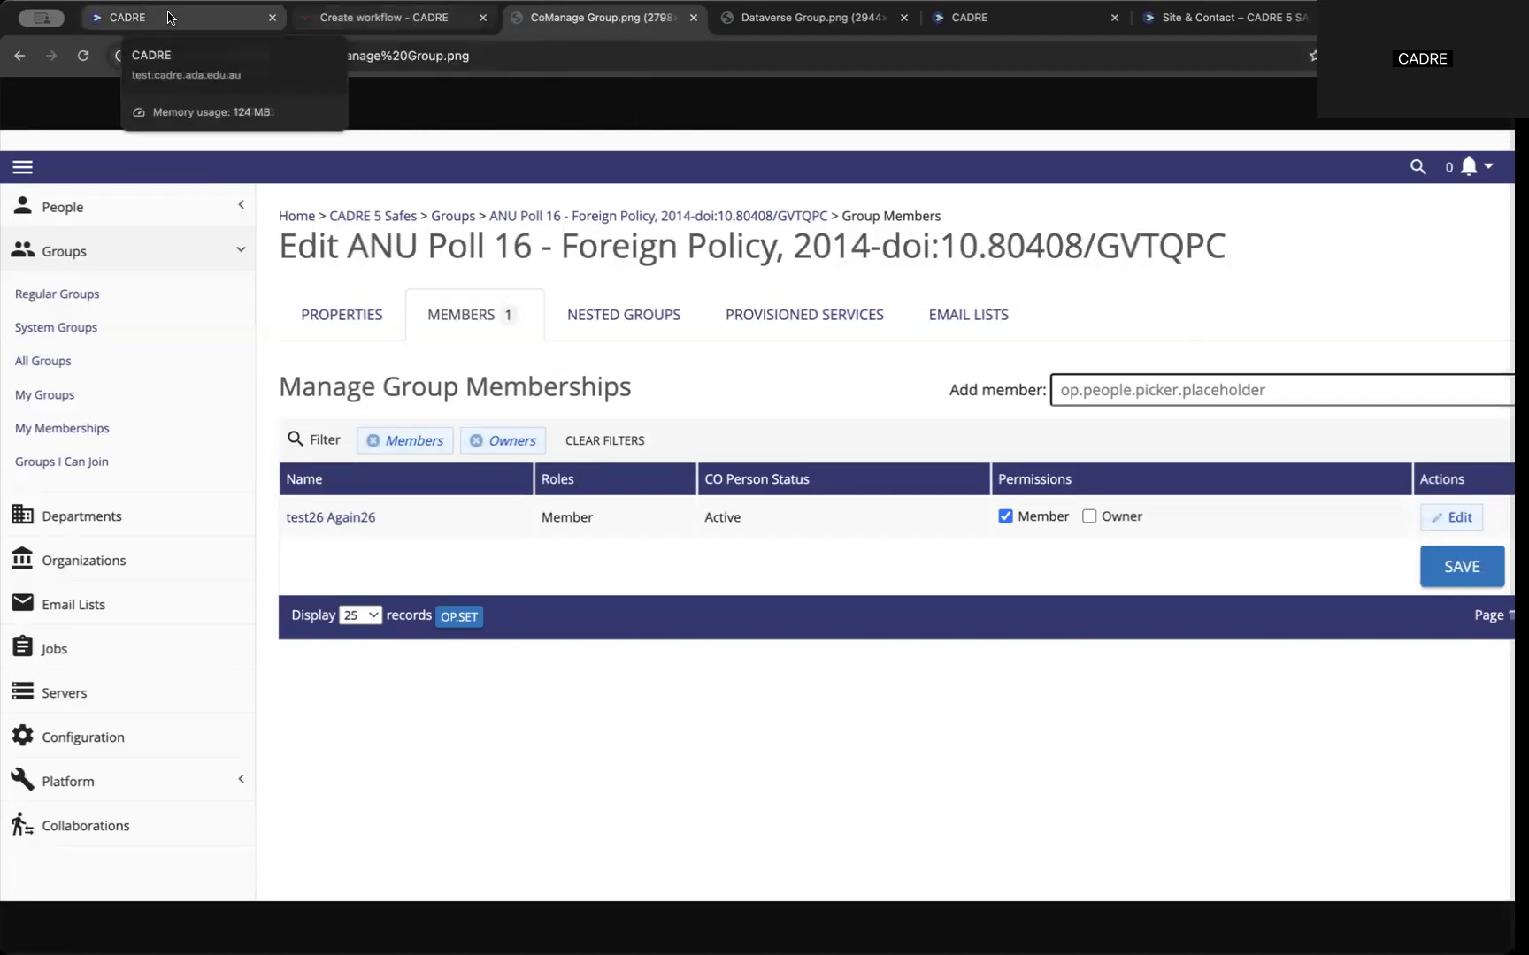
pyautogui.click(316, 26)
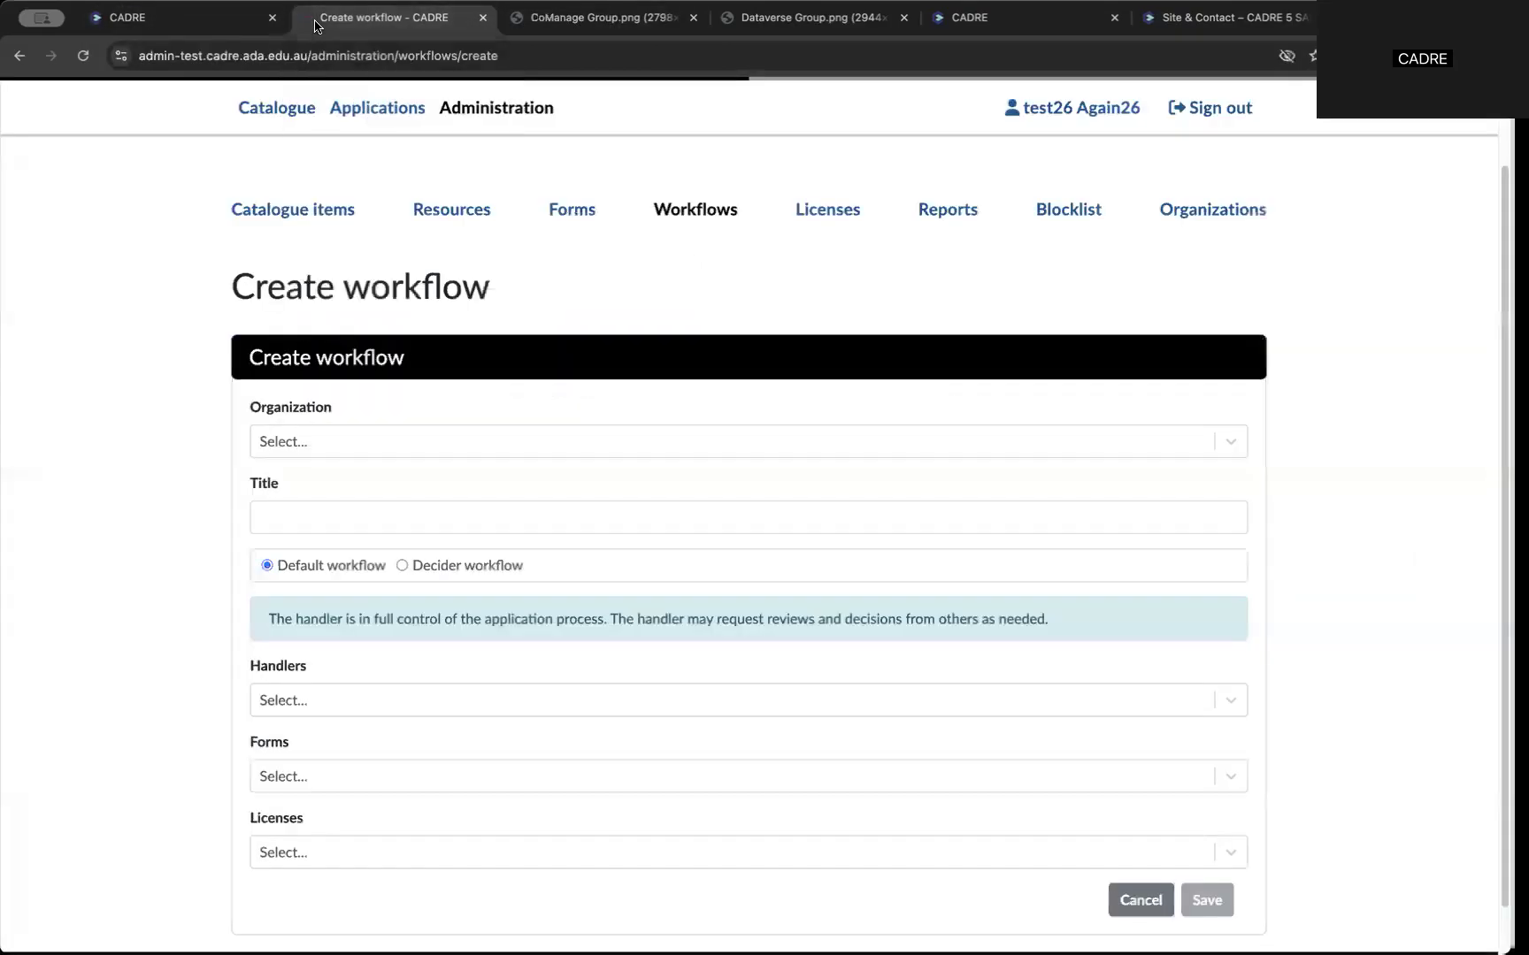
# Leave the workflow unsaved, start a new resource and bring up the suggestions for its resource identifier
pyautogui.click(328, 219)
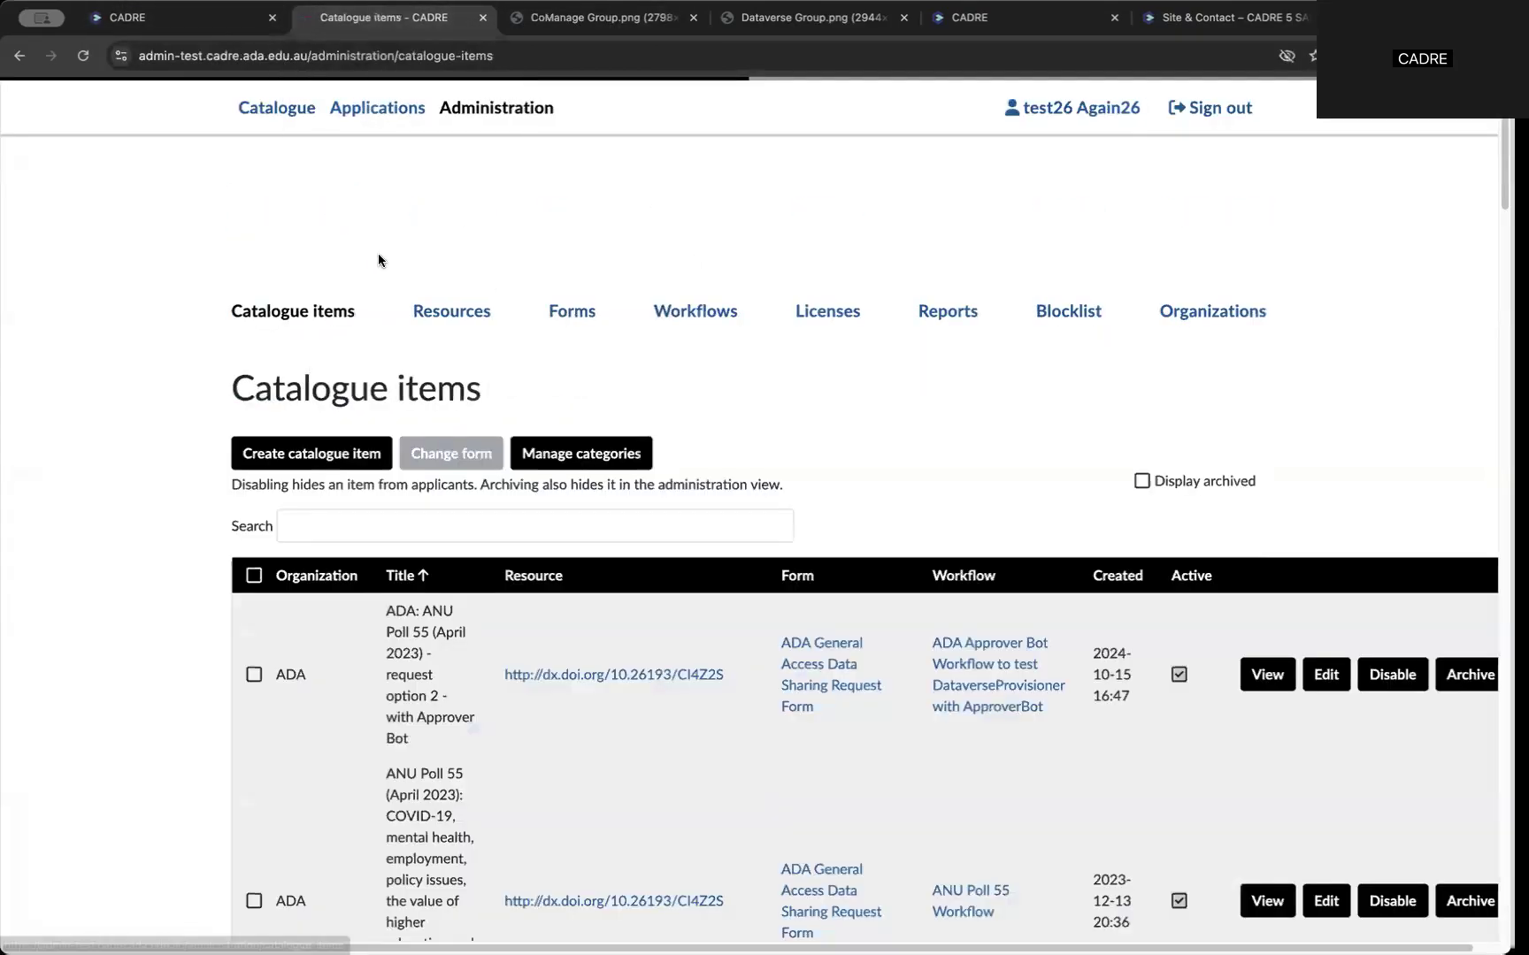
pyautogui.click(434, 314)
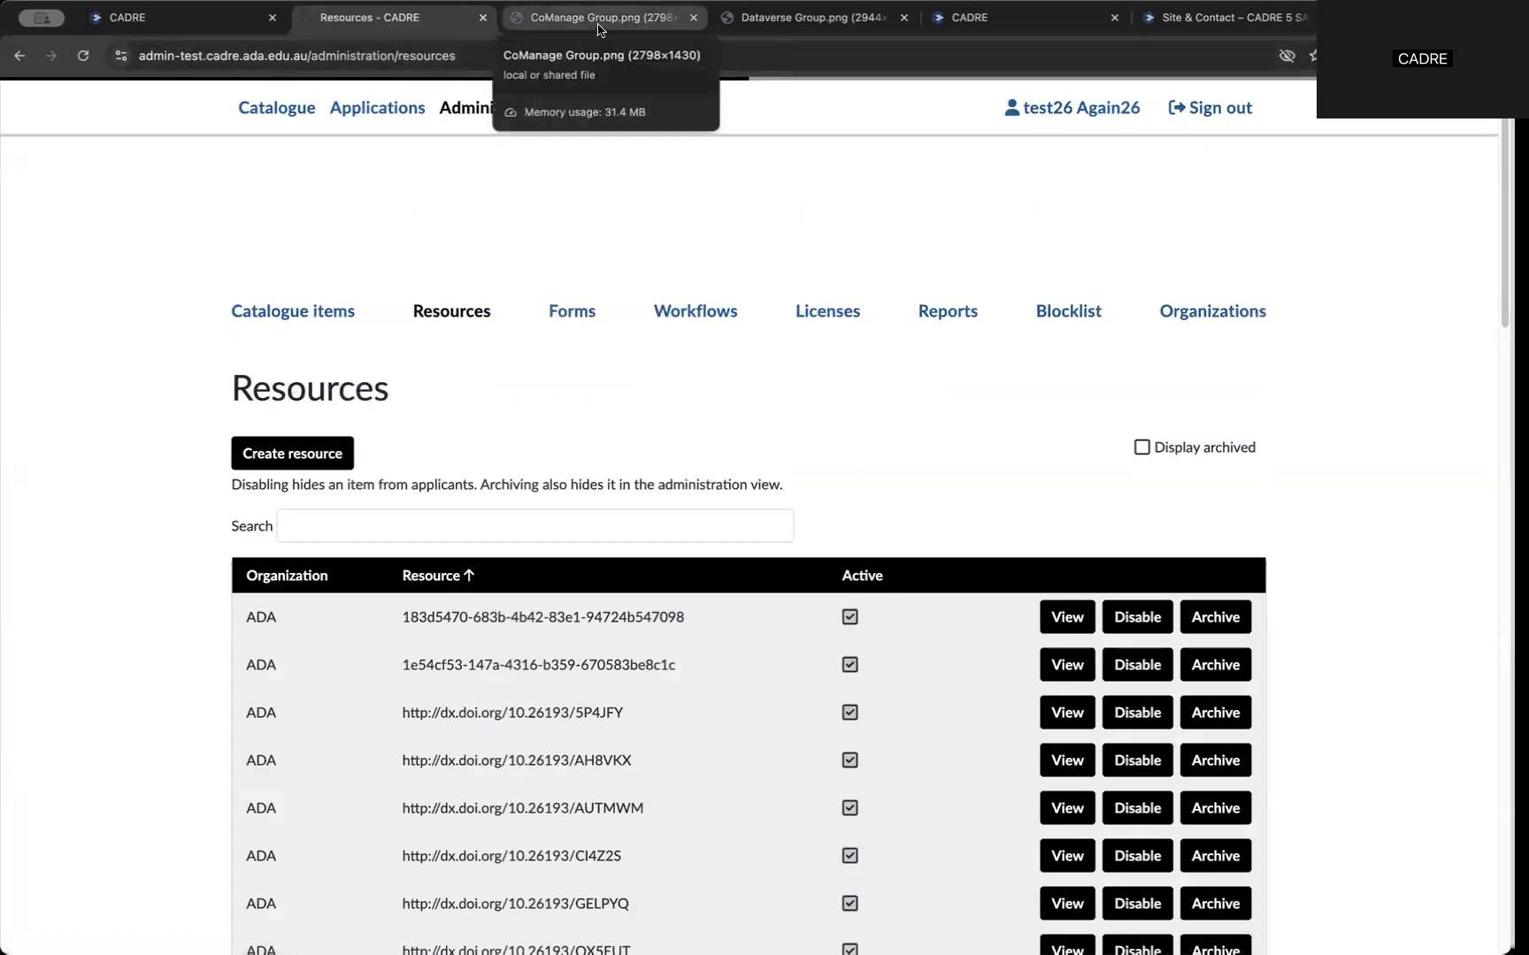
pyautogui.click(599, 29)
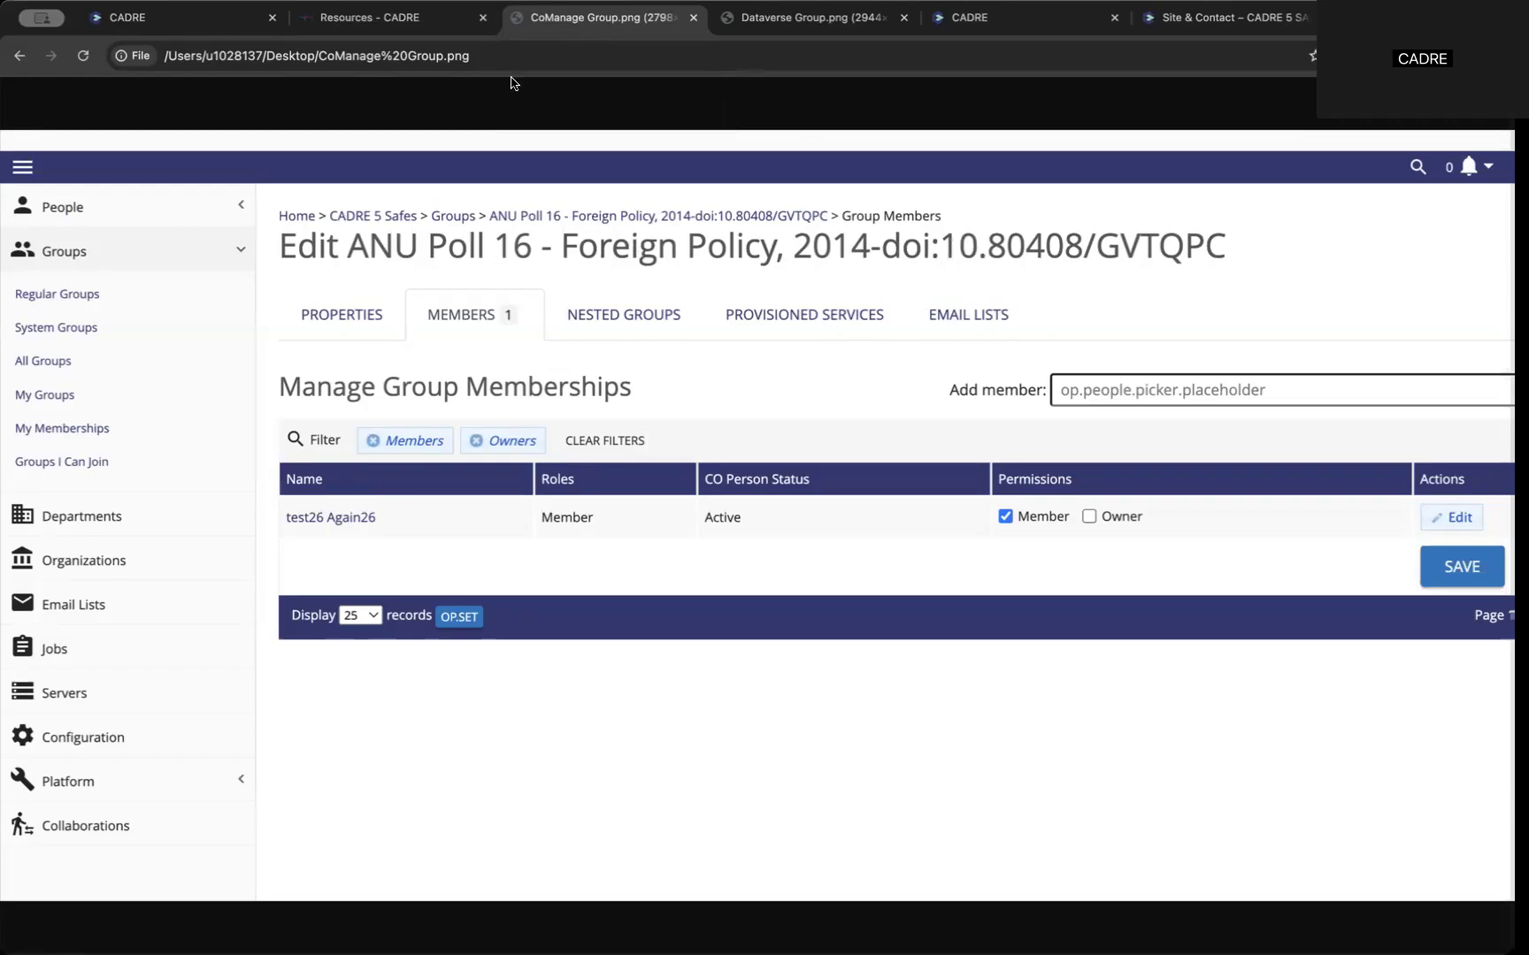
pyautogui.click(440, 32)
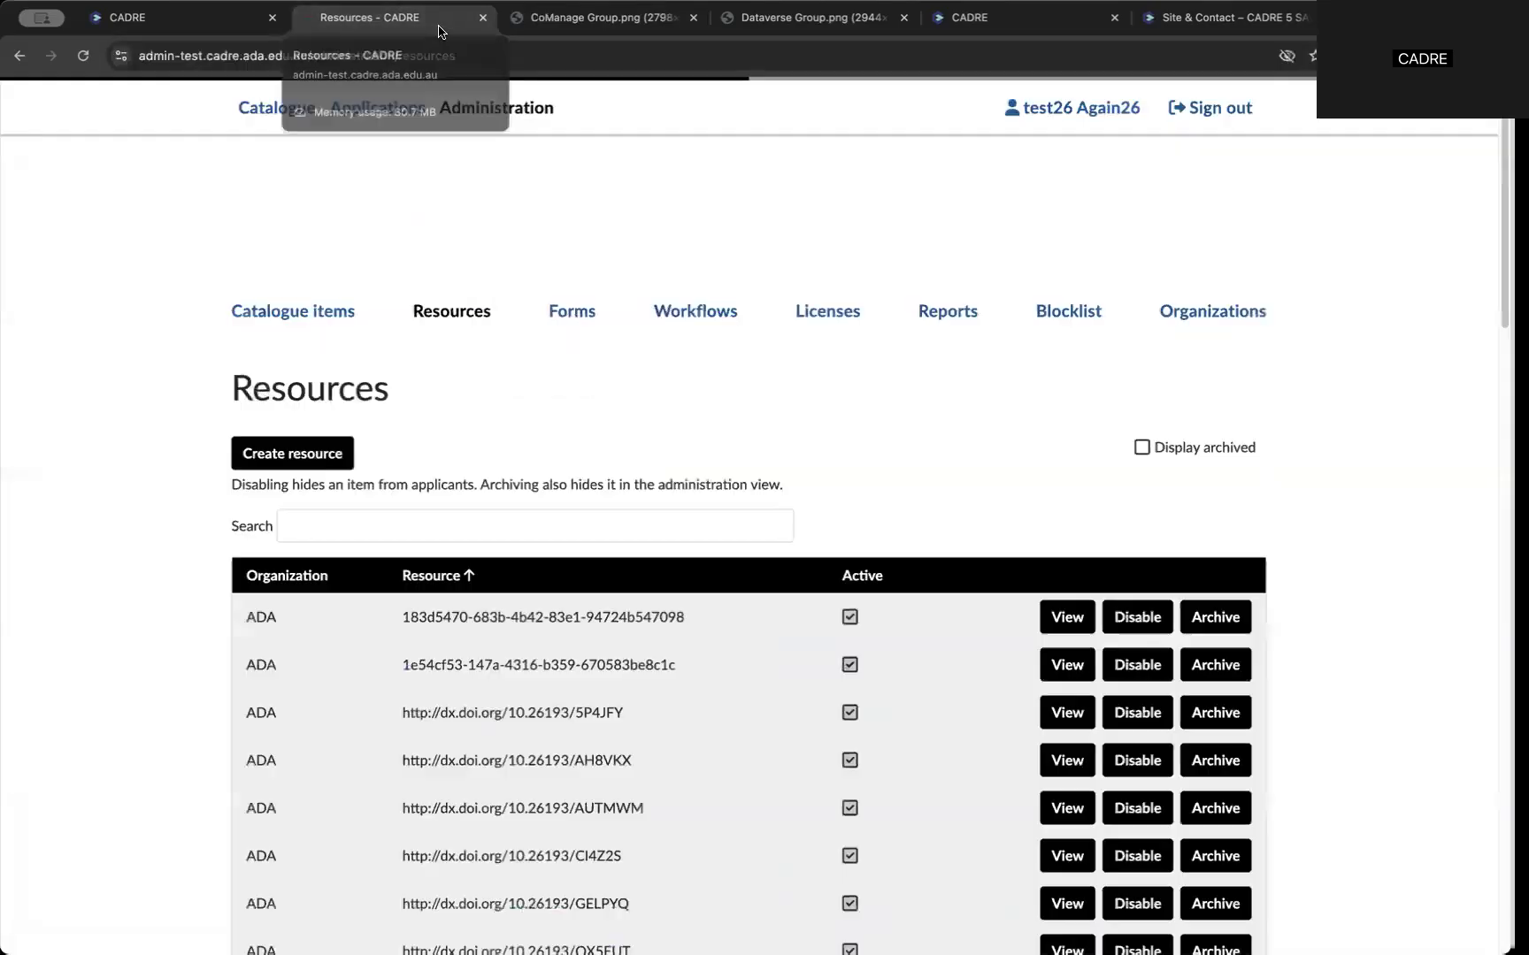
pyautogui.click(295, 452)
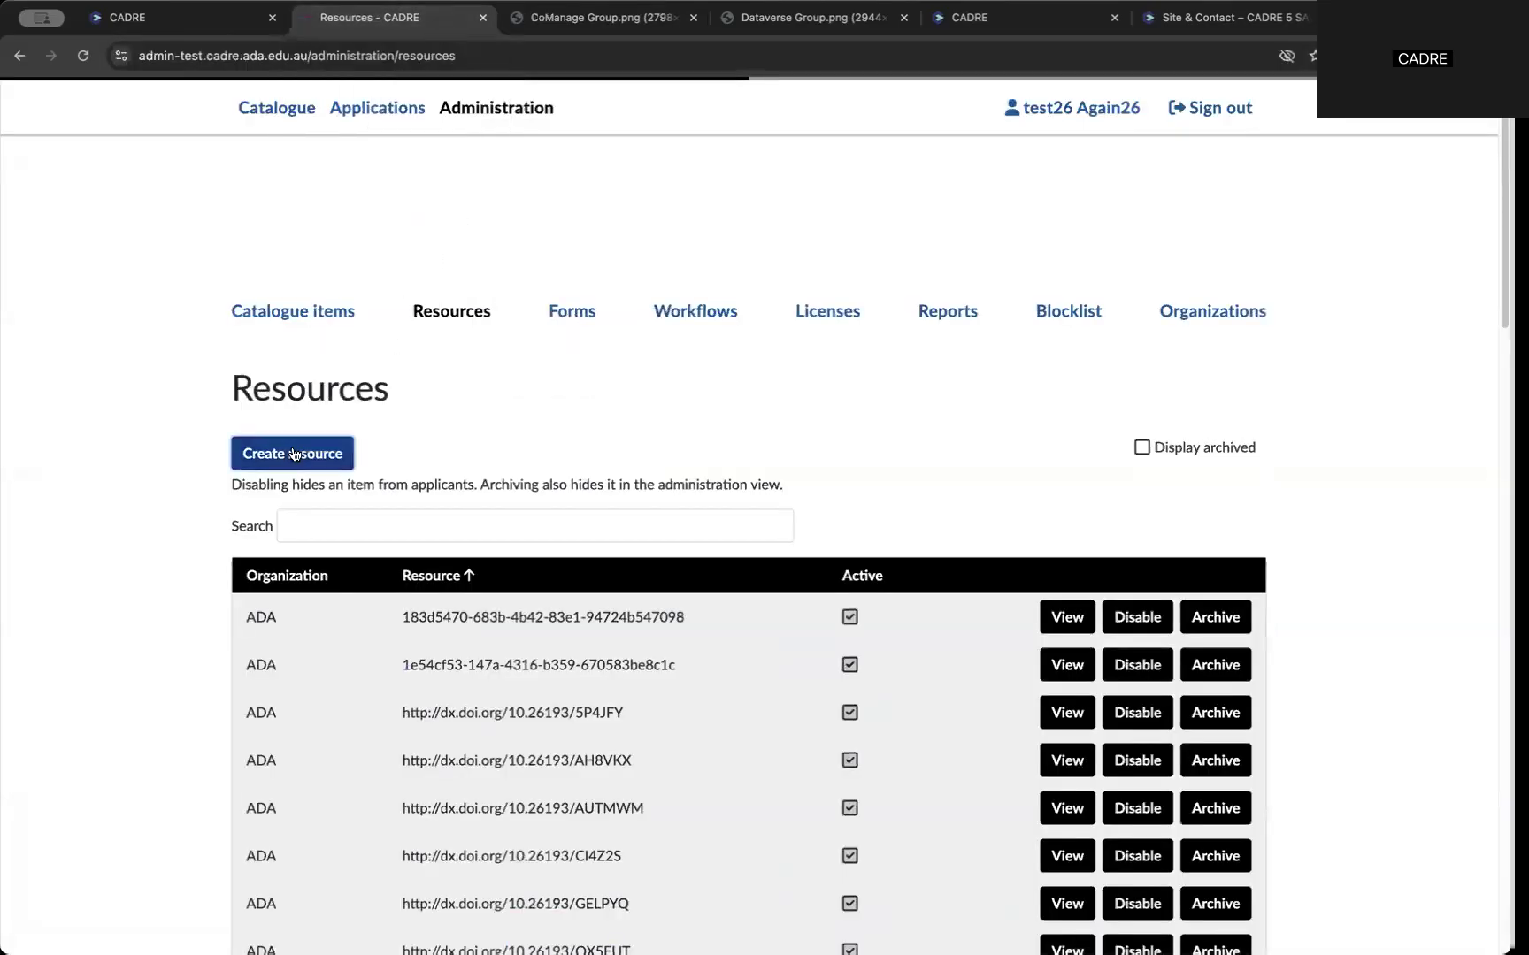
pyautogui.click(341, 621)
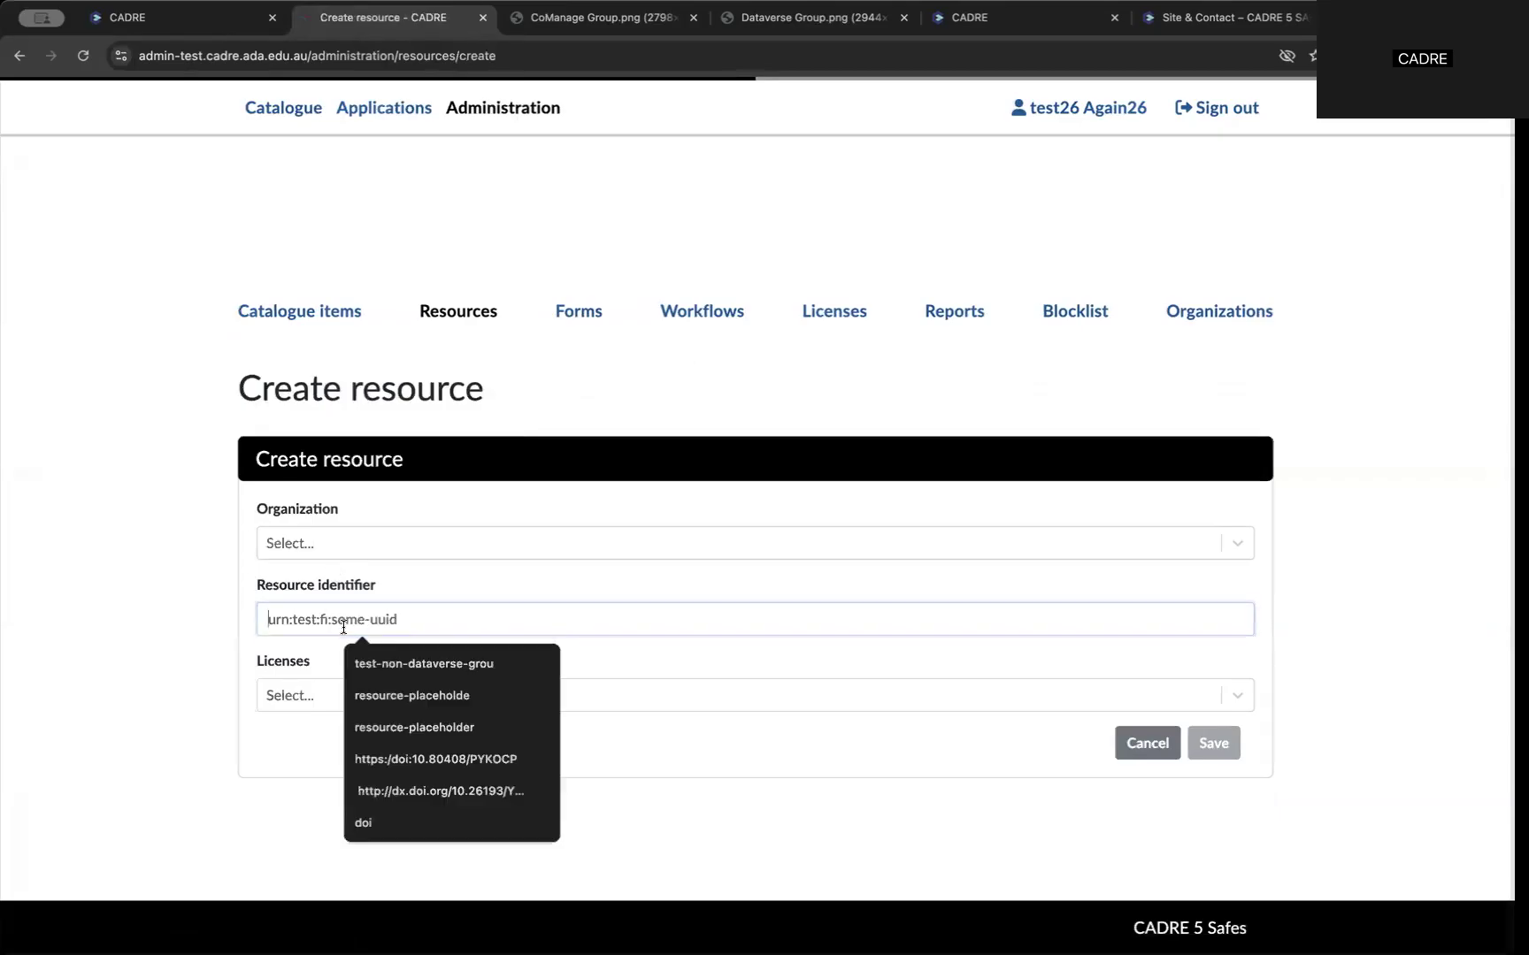
# Compare the members of the ANU Poll 16 group in the CoManage Group and Dataverse Group images, checking CADRE's resource search in between
pyautogui.click(593, 29)
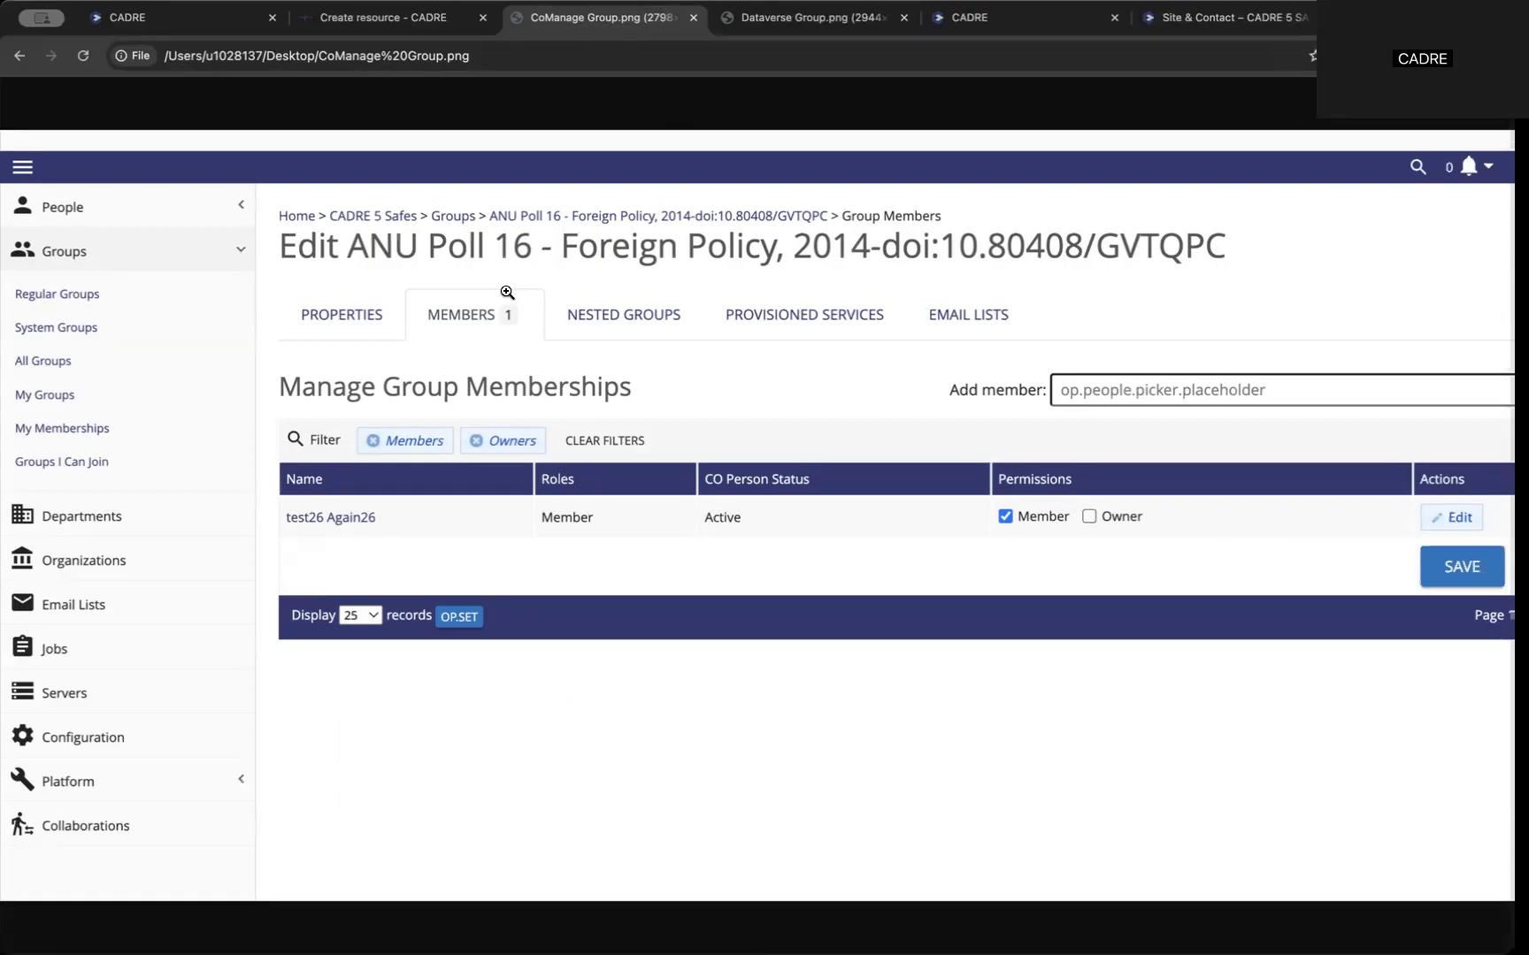
pyautogui.click(187, 27)
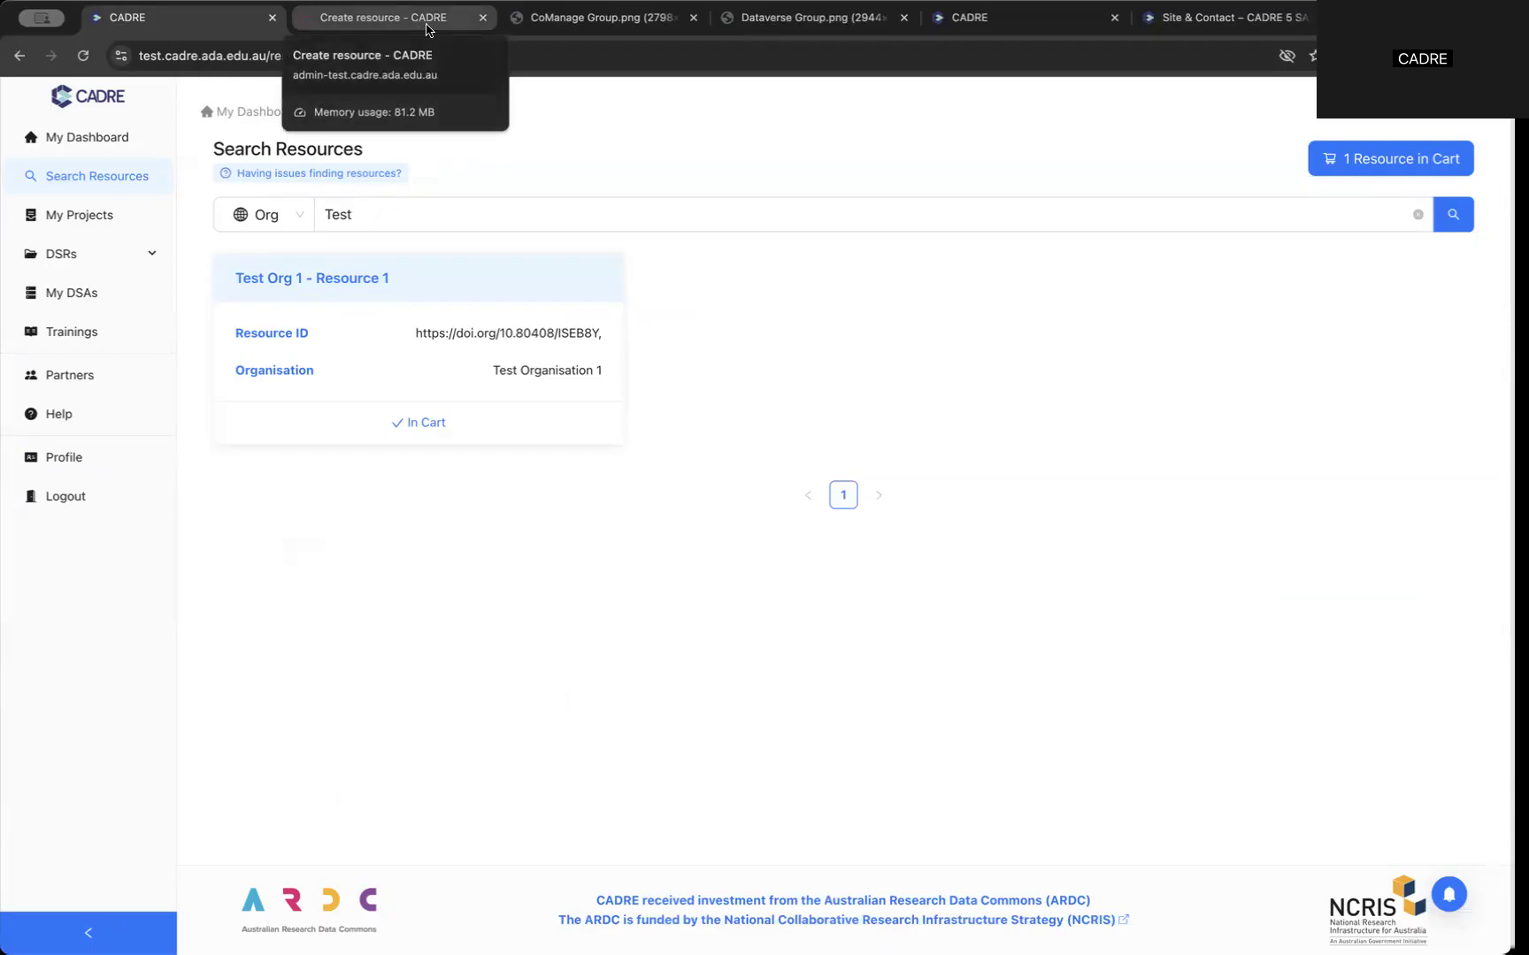
pyautogui.click(591, 22)
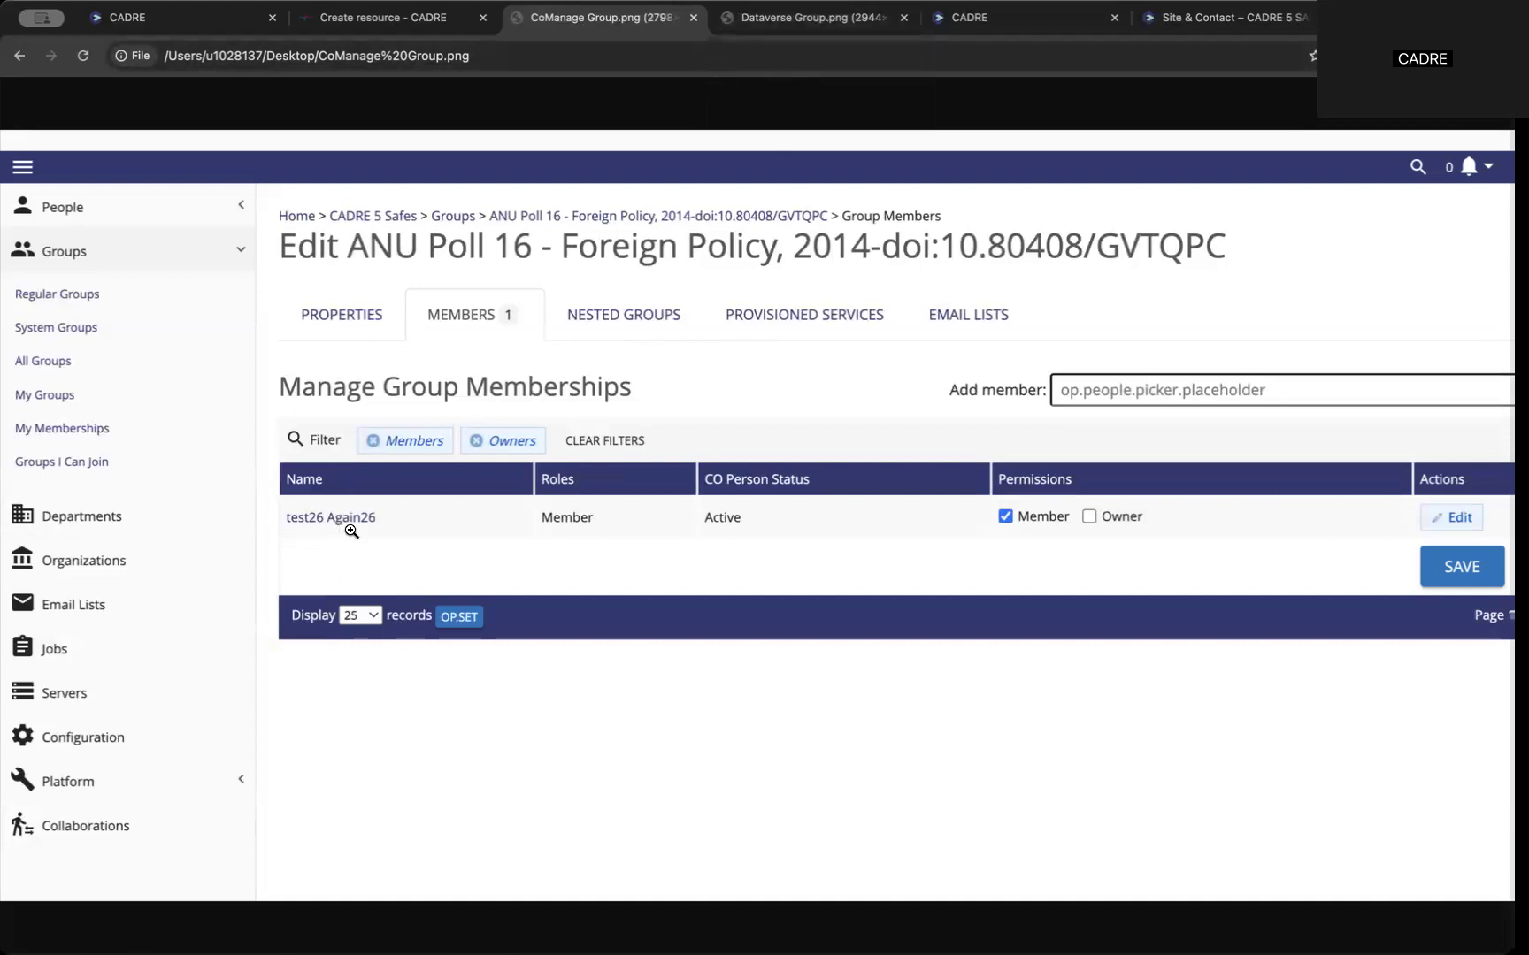
pyautogui.click(807, 25)
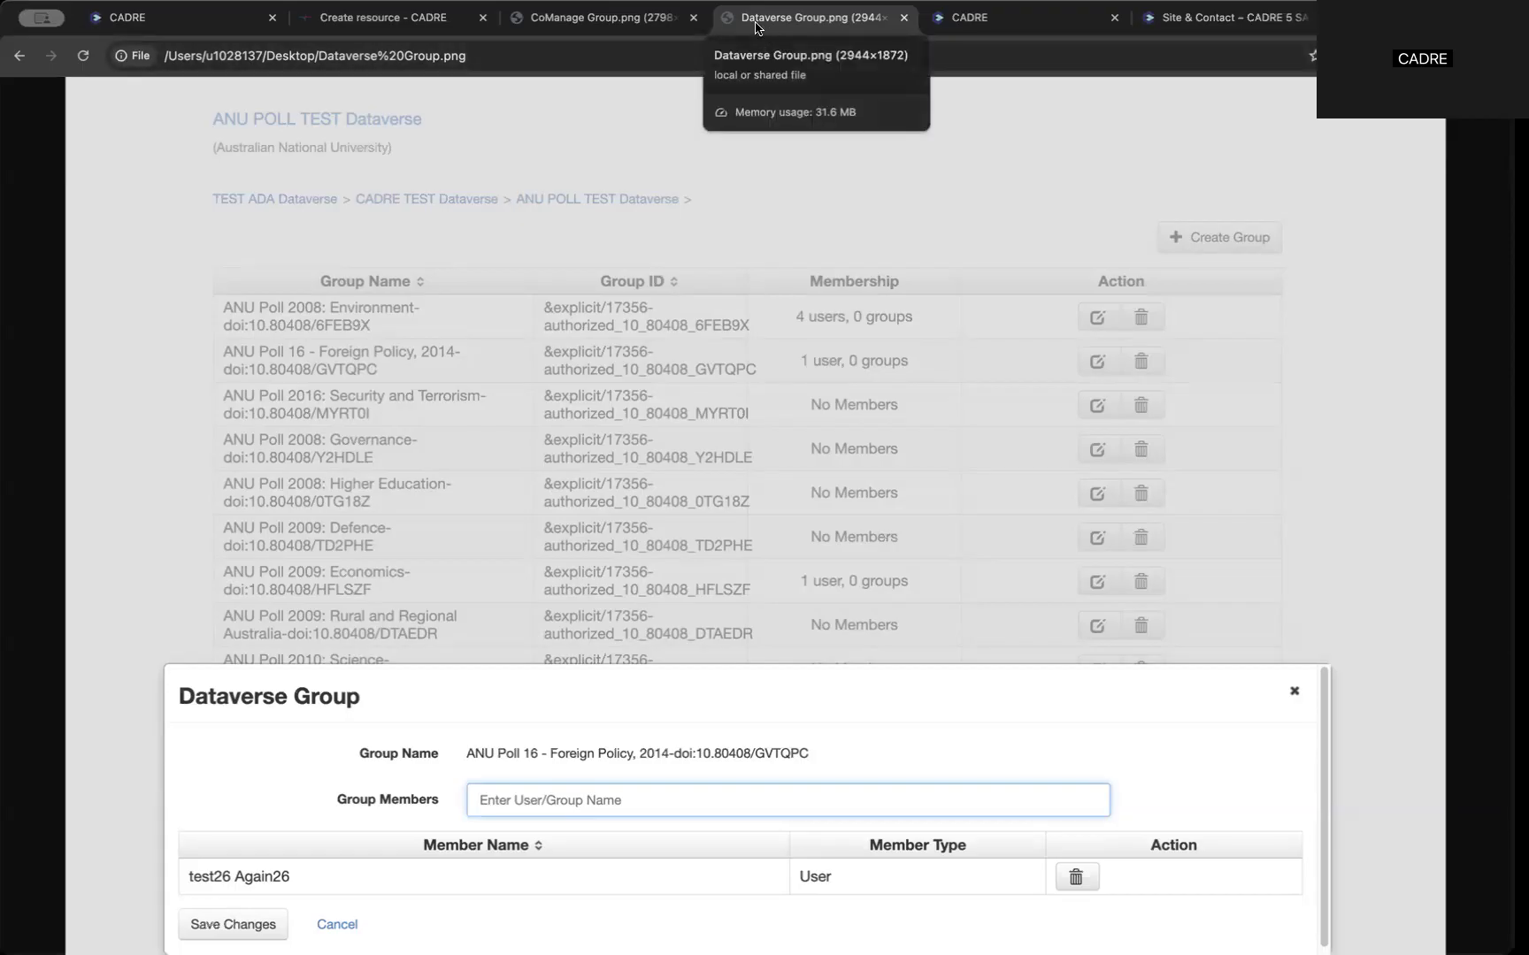
pyautogui.click(196, 27)
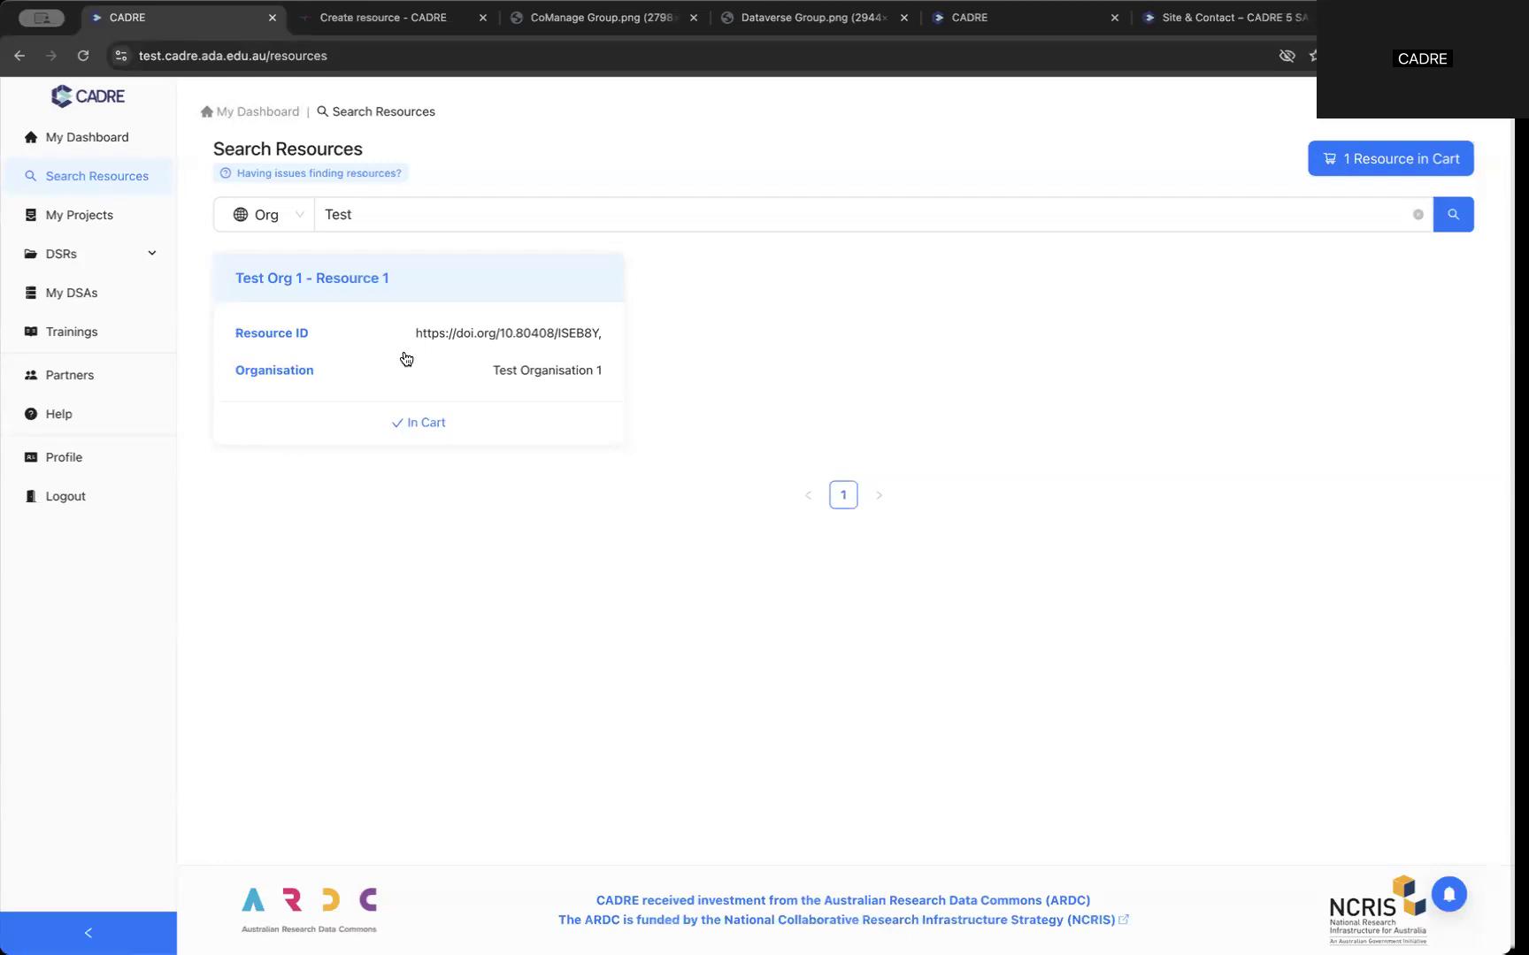
pyautogui.click(556, 27)
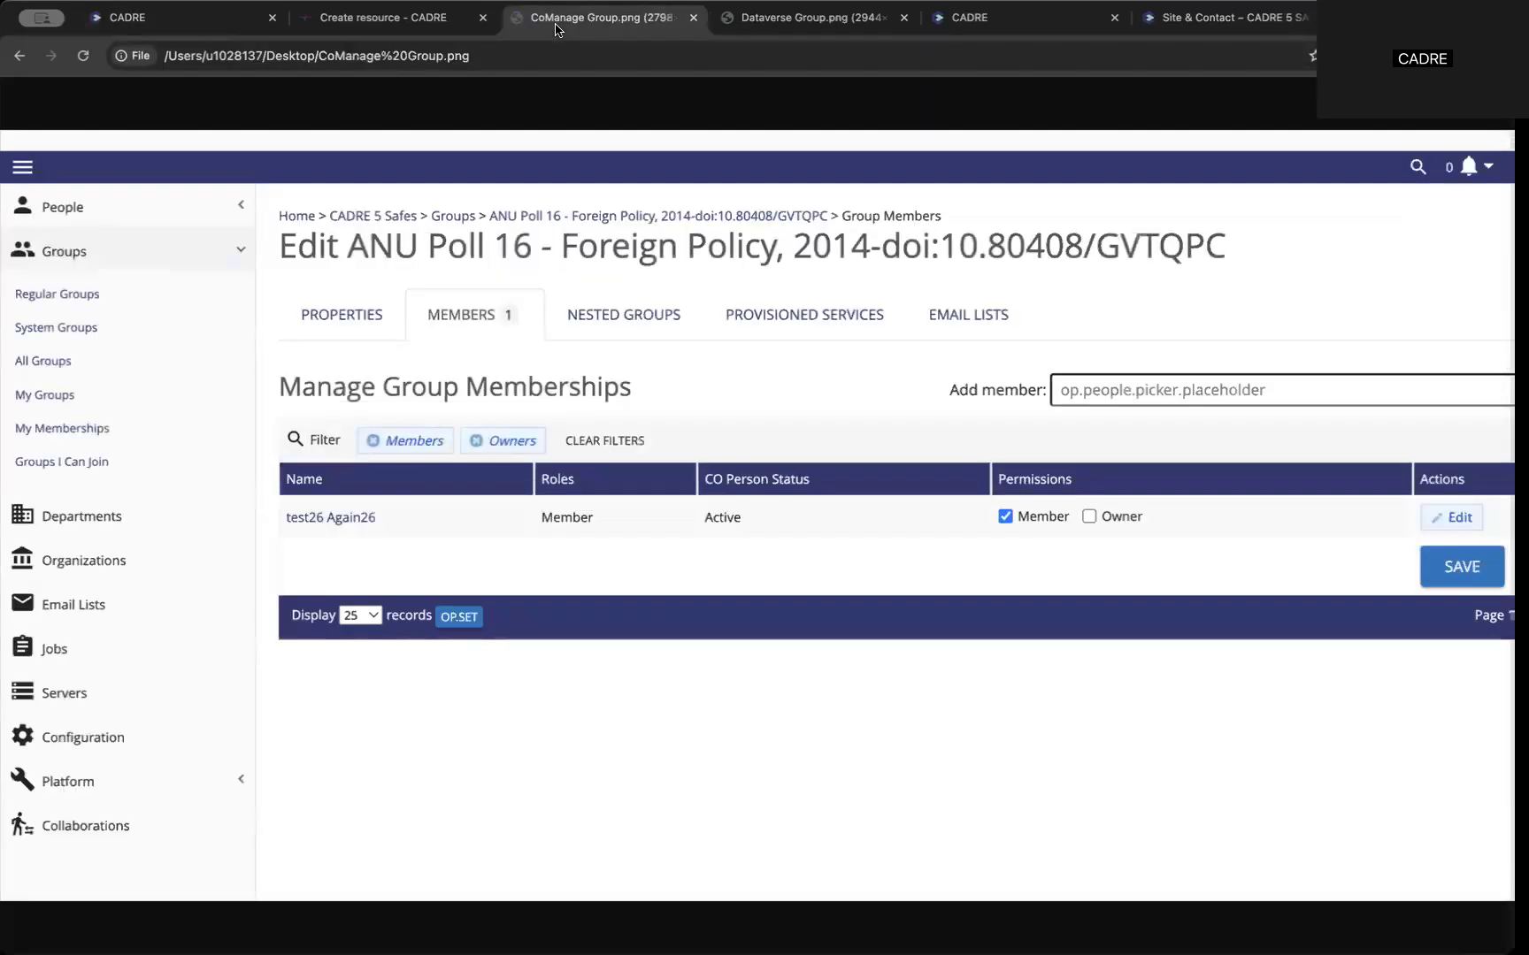
pyautogui.click(763, 26)
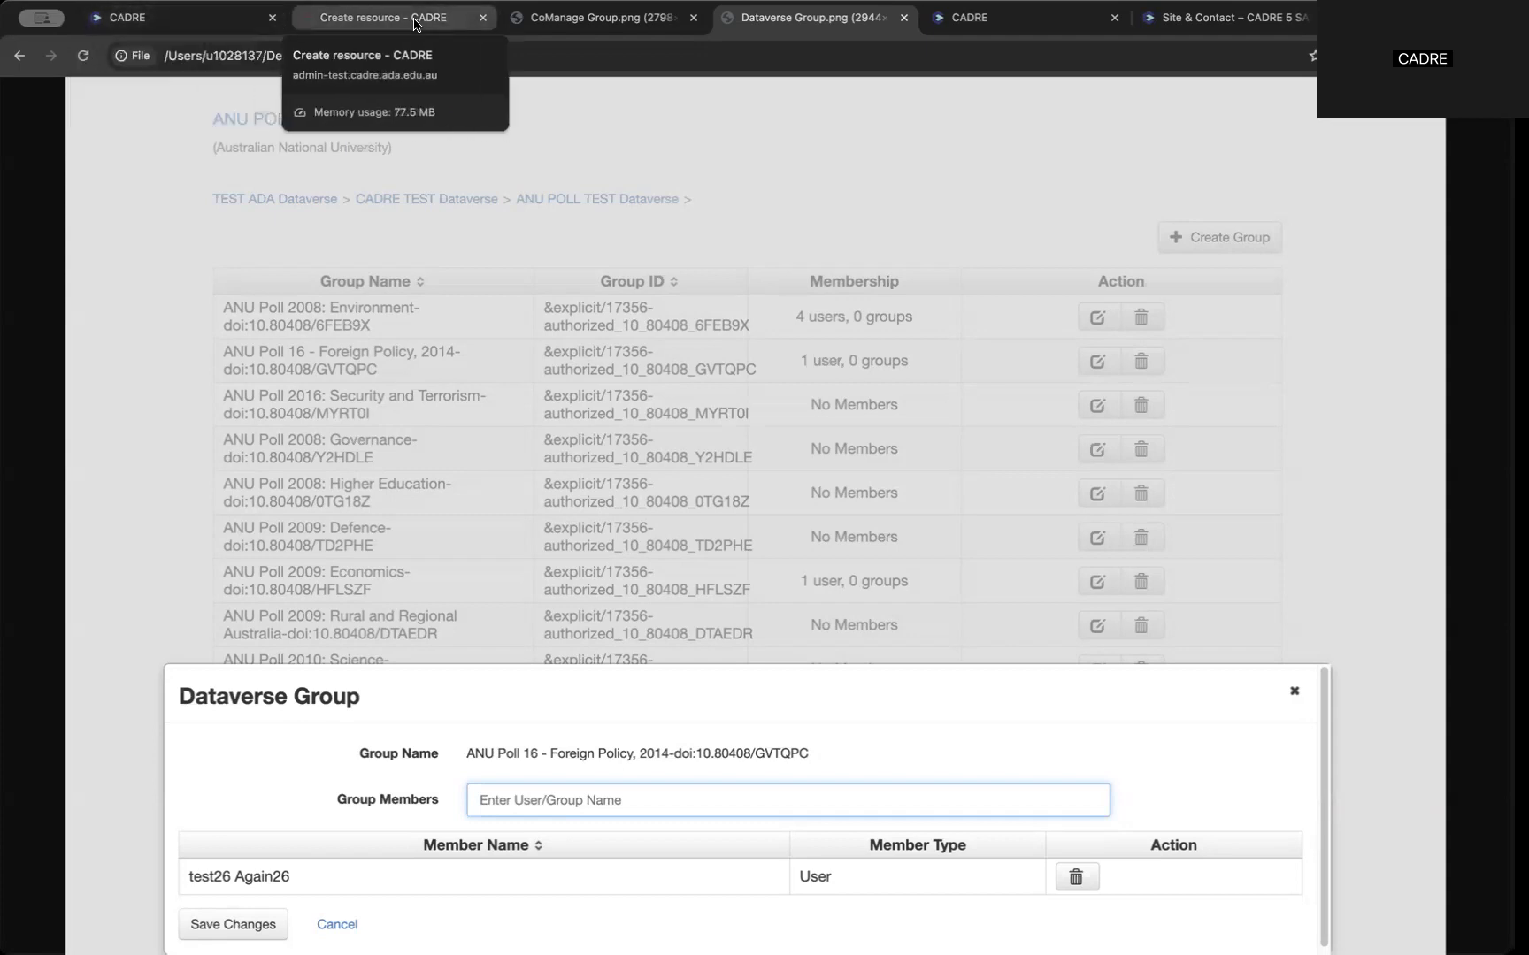
pyautogui.click(552, 30)
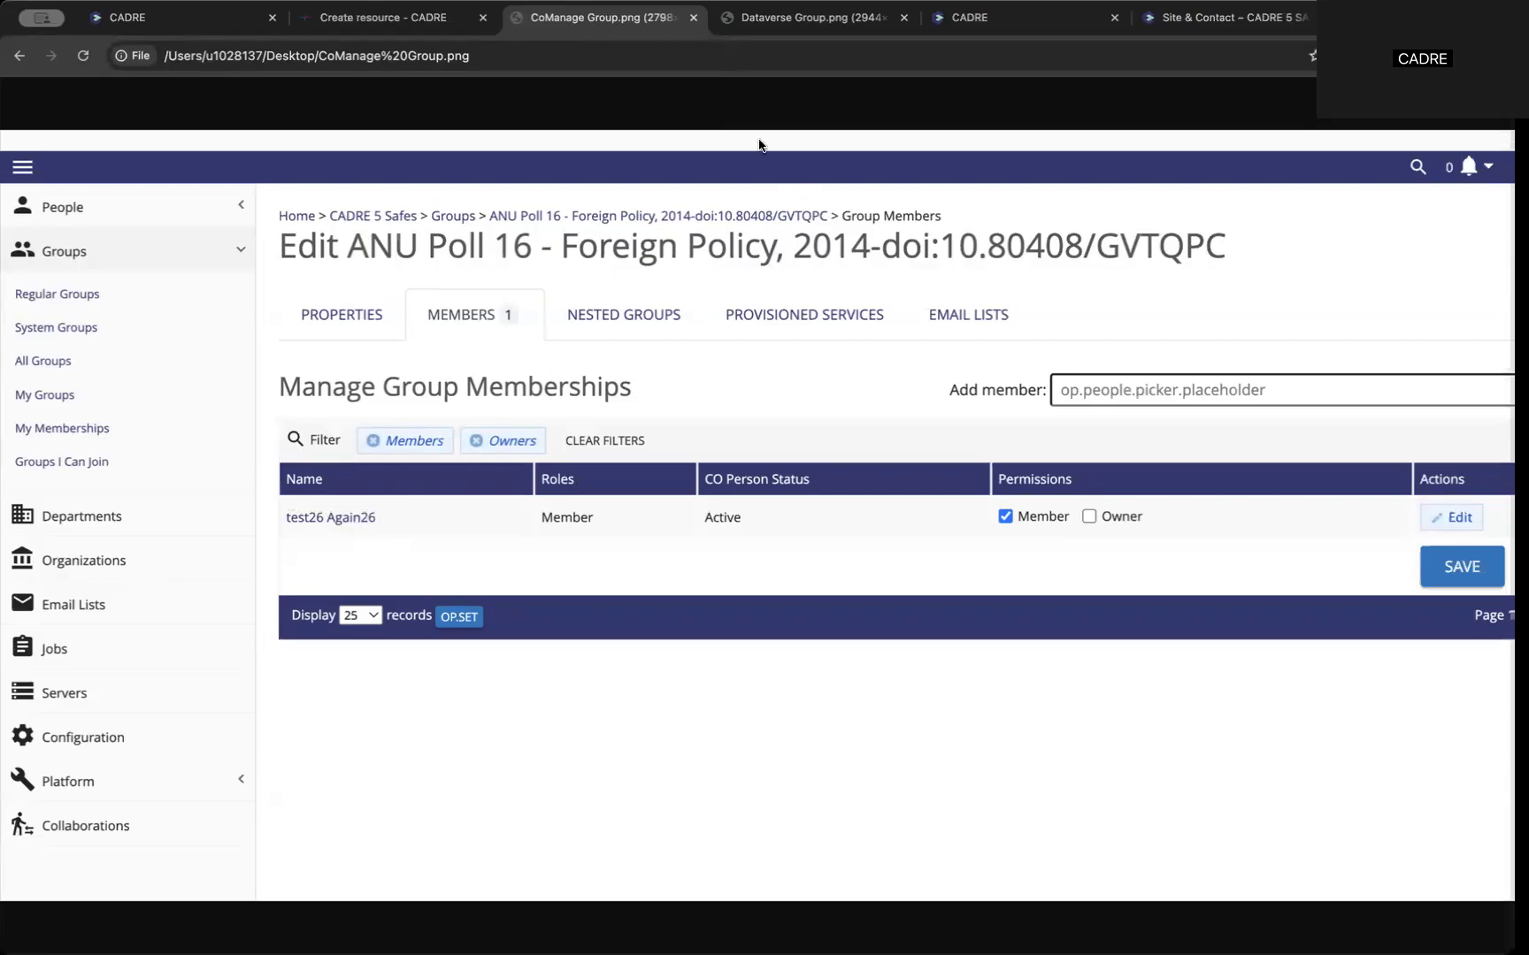
pyautogui.click(781, 33)
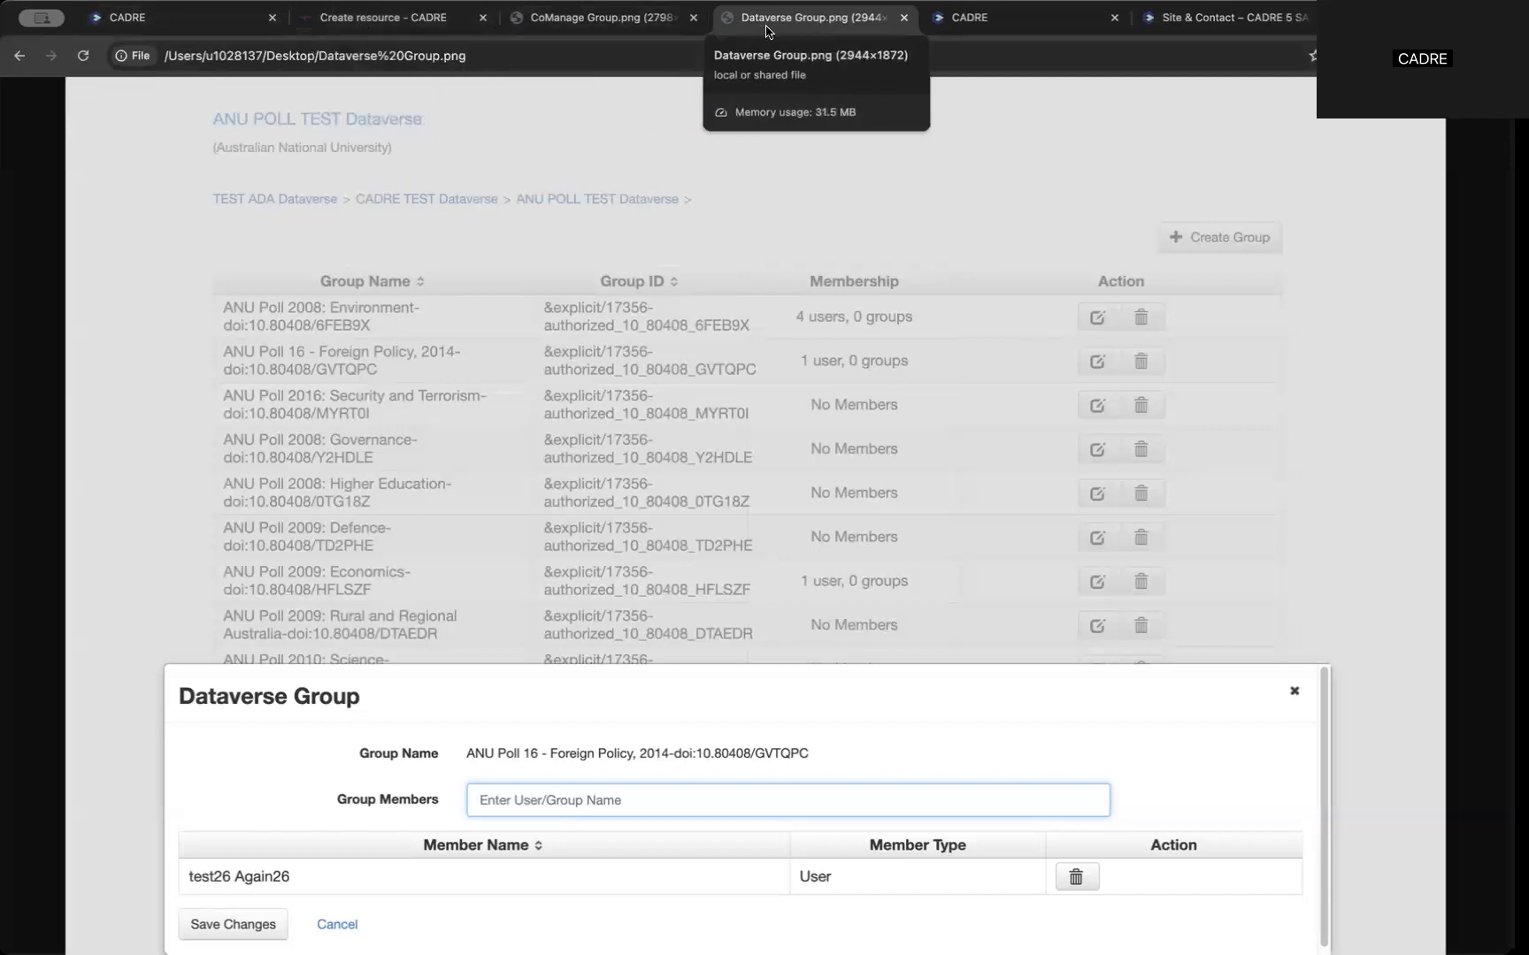
# Switch to the CADRE platform's resource search and clear the search term Test to list all available resources
pyautogui.click(338, 28)
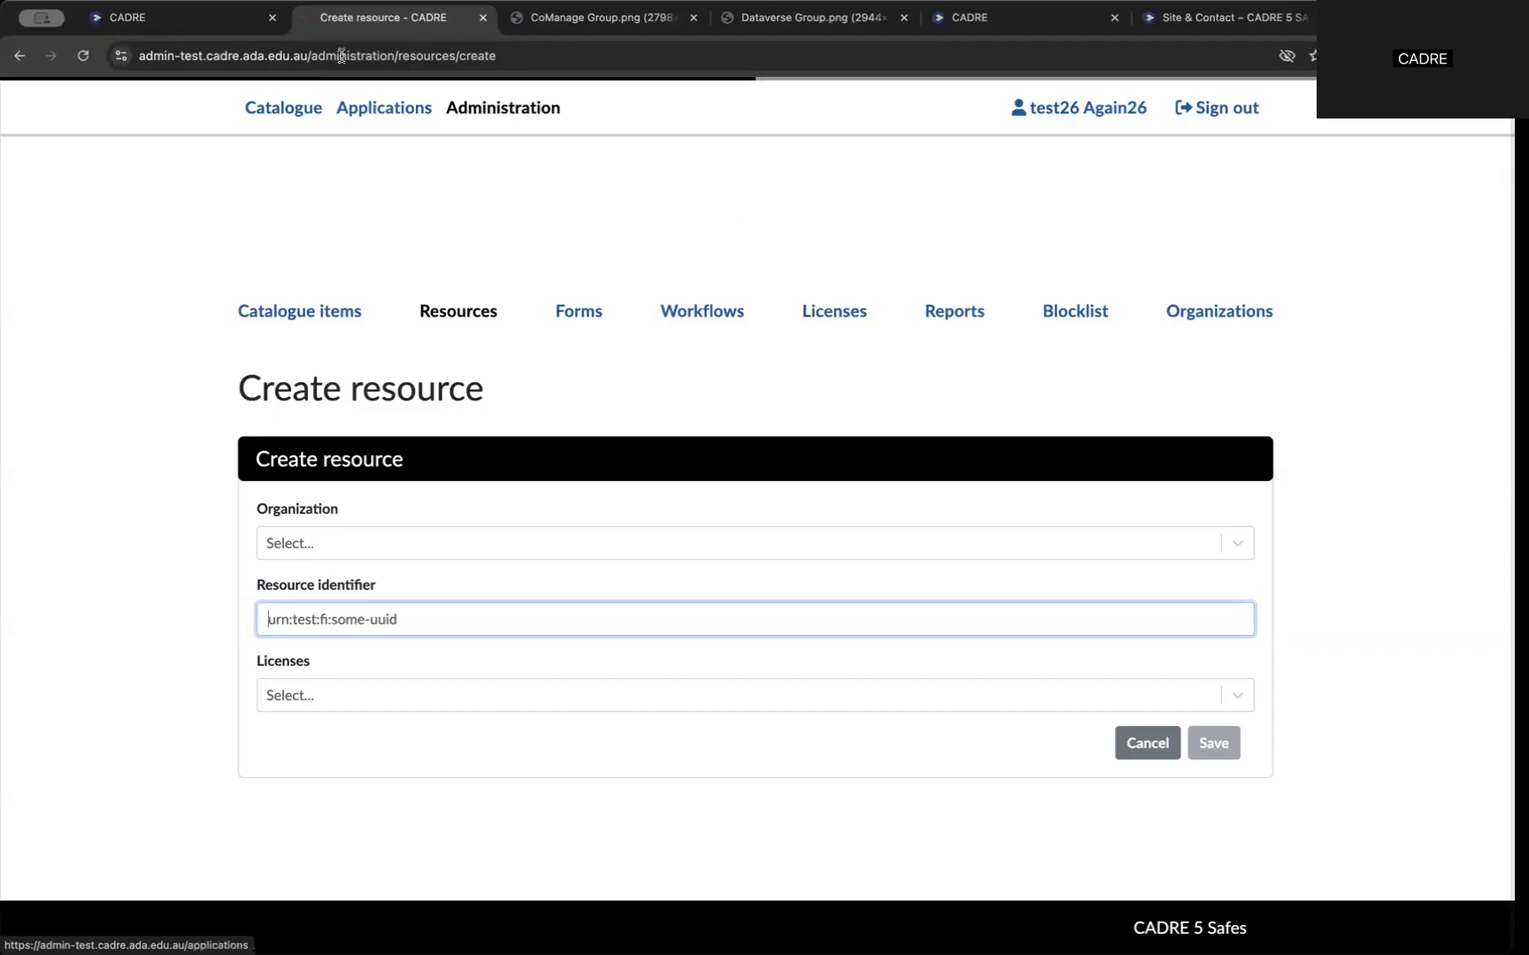
pyautogui.click(199, 20)
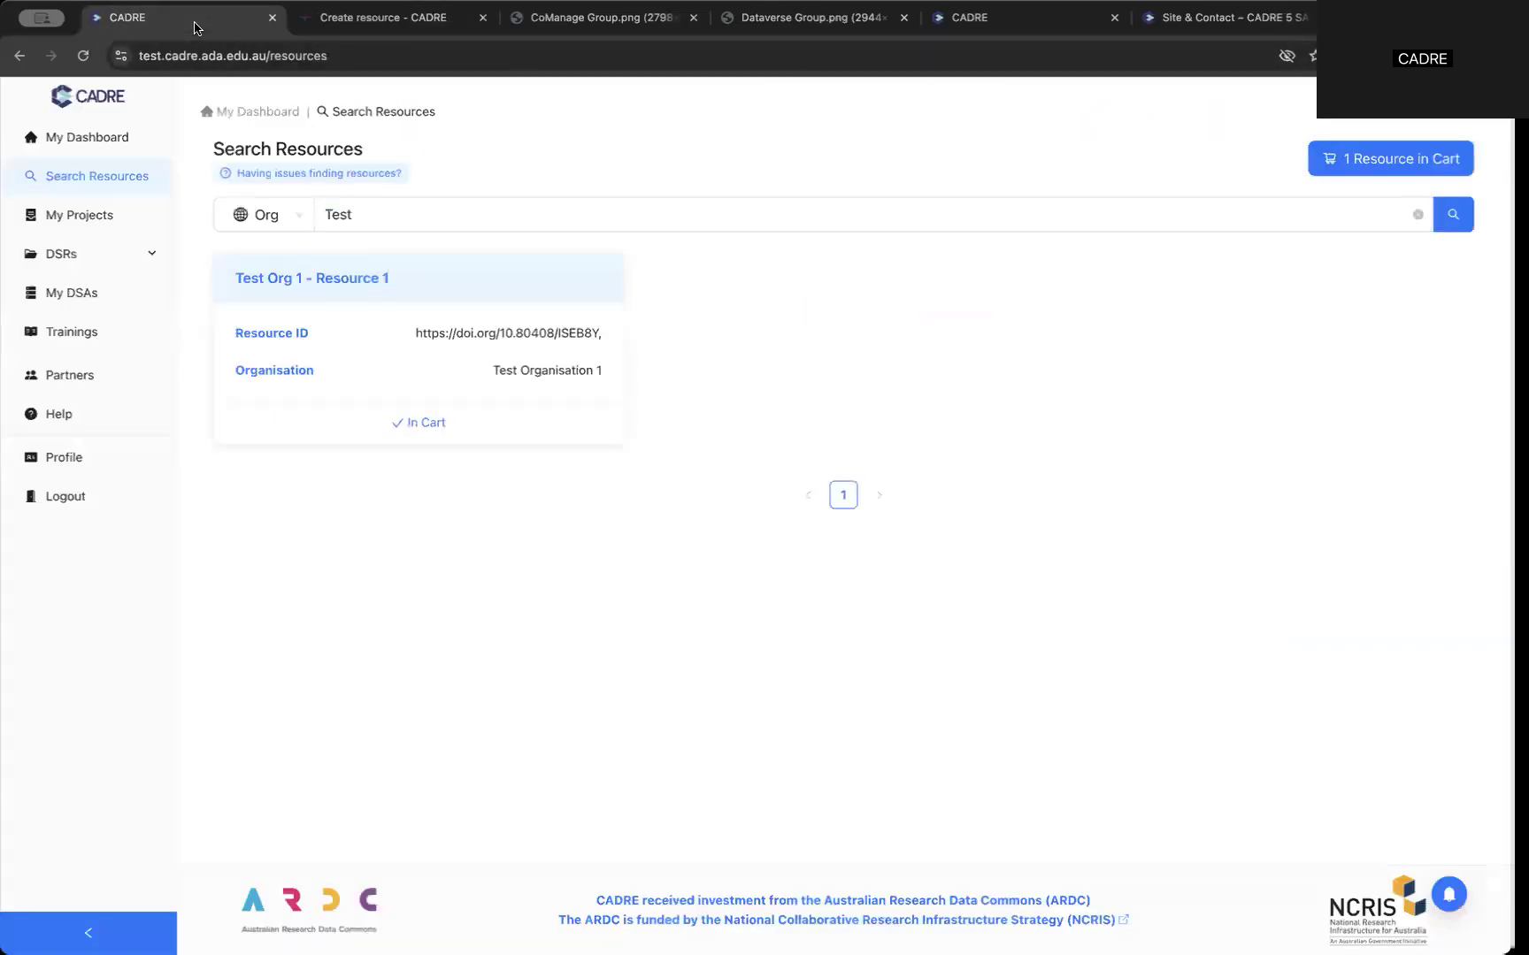
pyautogui.click(366, 214)
pyautogui.press('BackSpace')
pyautogui.press('BackSpace')
pyautogui.press('BackSpace')
pyautogui.press('BackSpace')
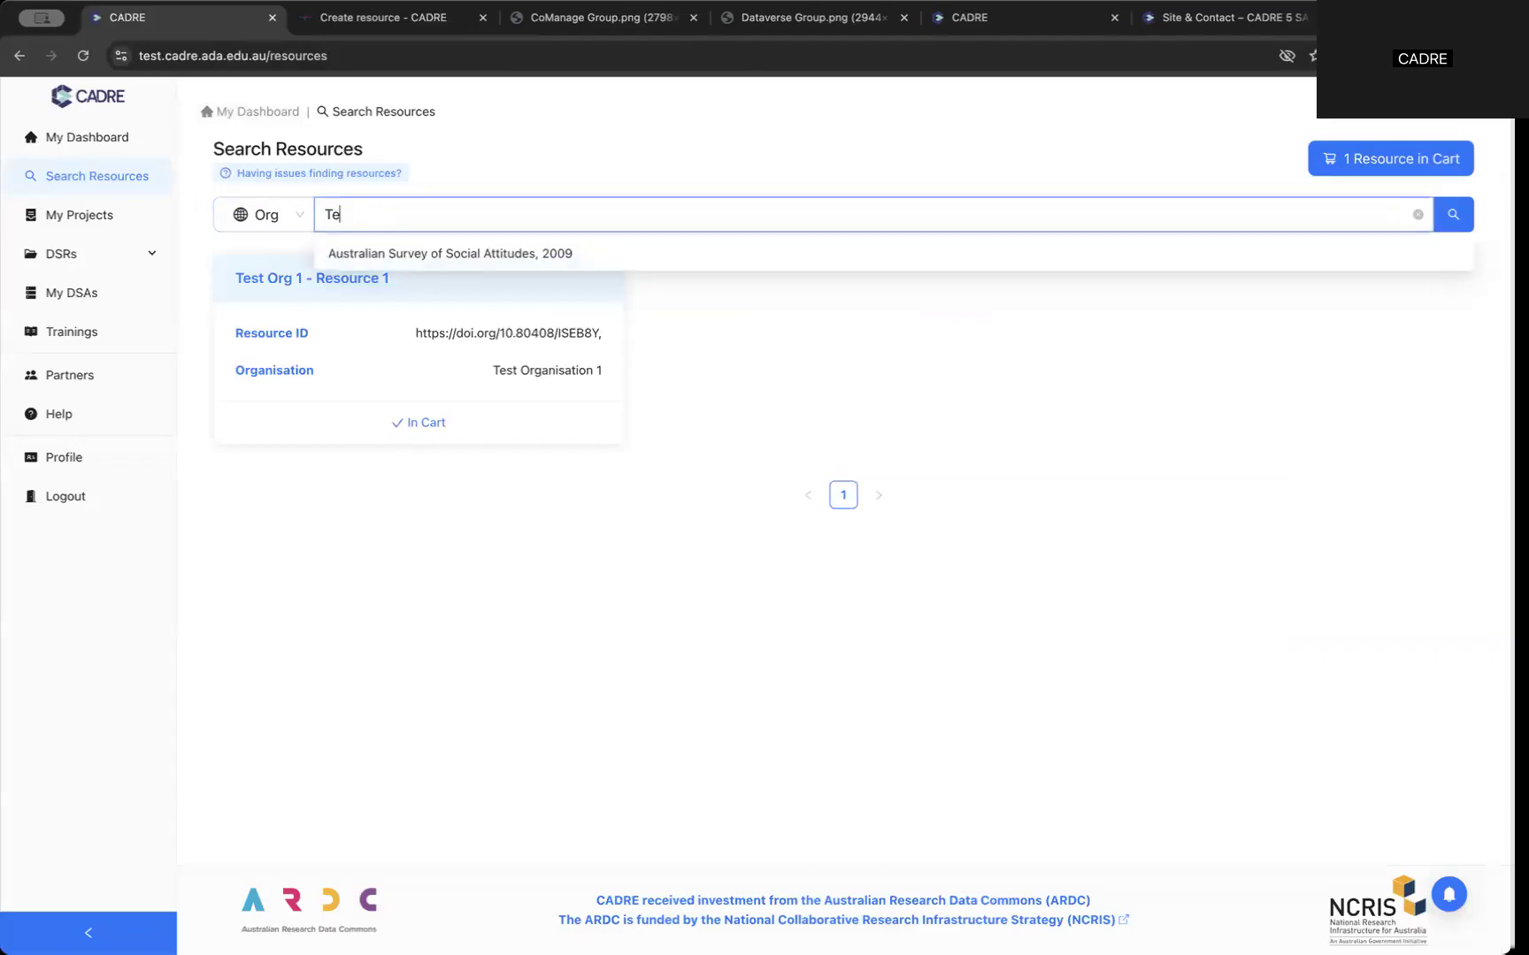
pyautogui.click(201, 238)
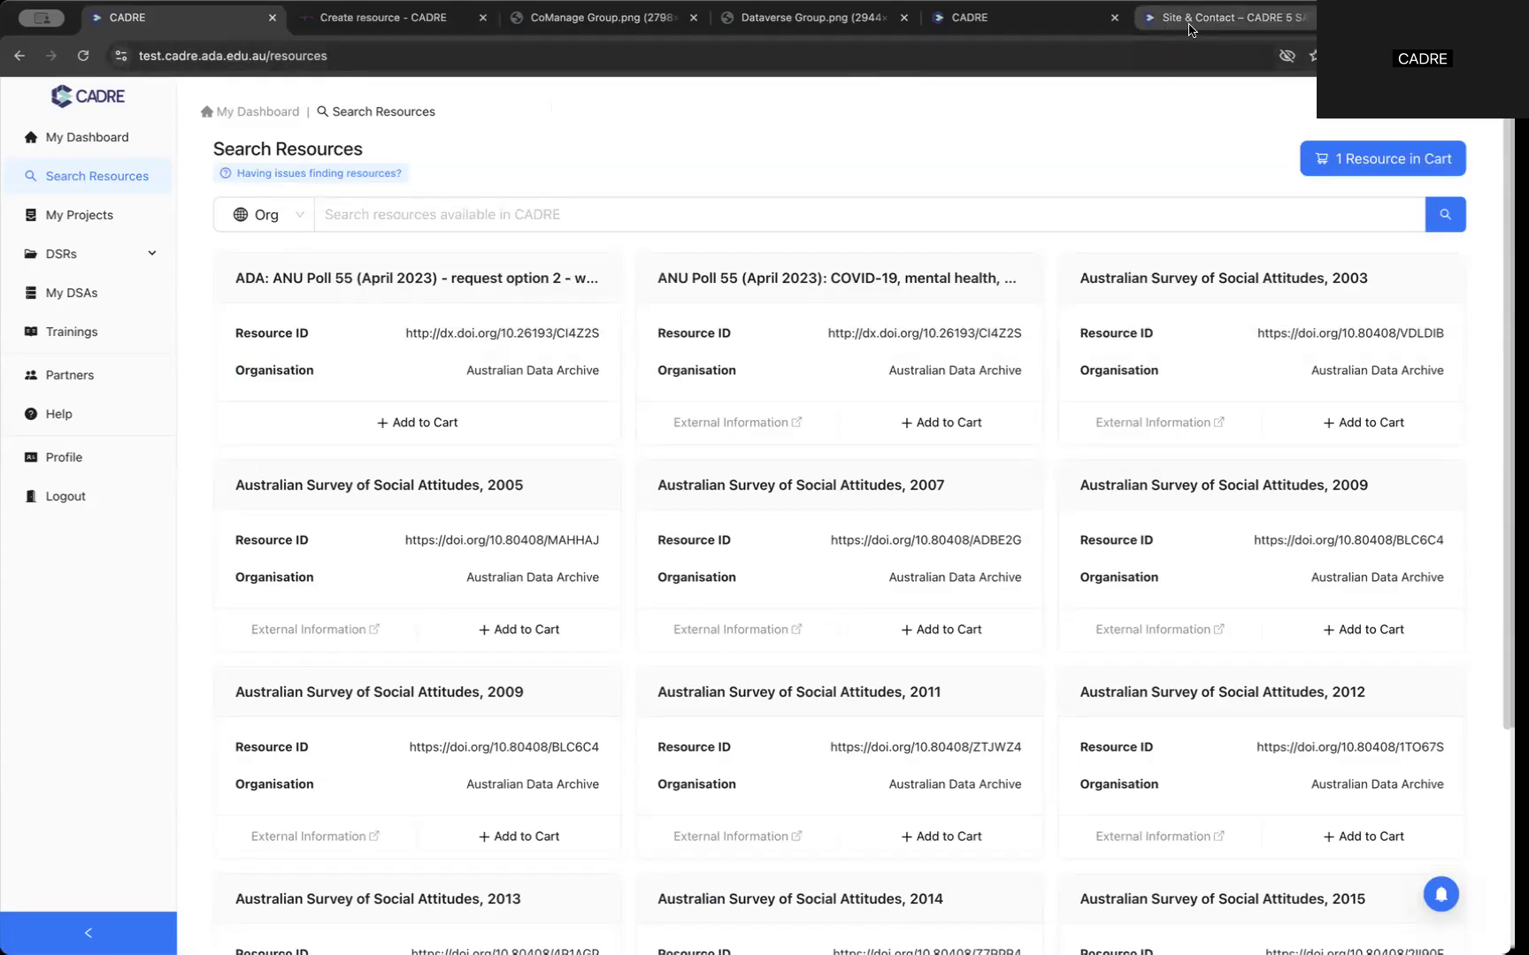
# View the CADRE documentation home page and the CADRE 5 Safes Site & Contact page, and return to the resource search
pyautogui.click(1042, 27)
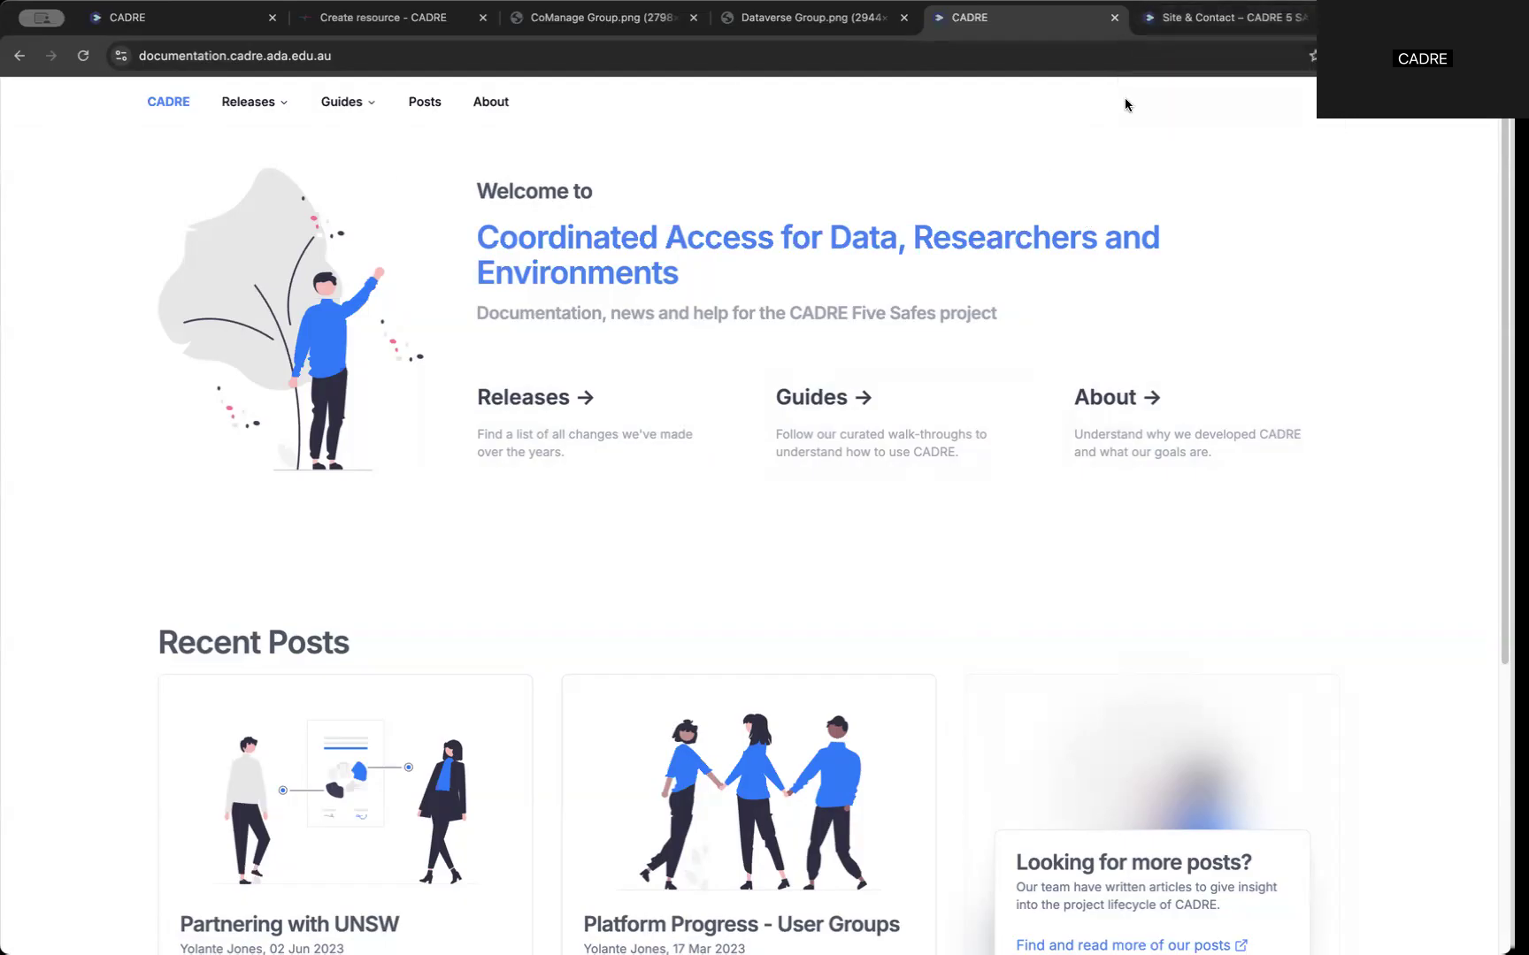
pyautogui.click(1188, 30)
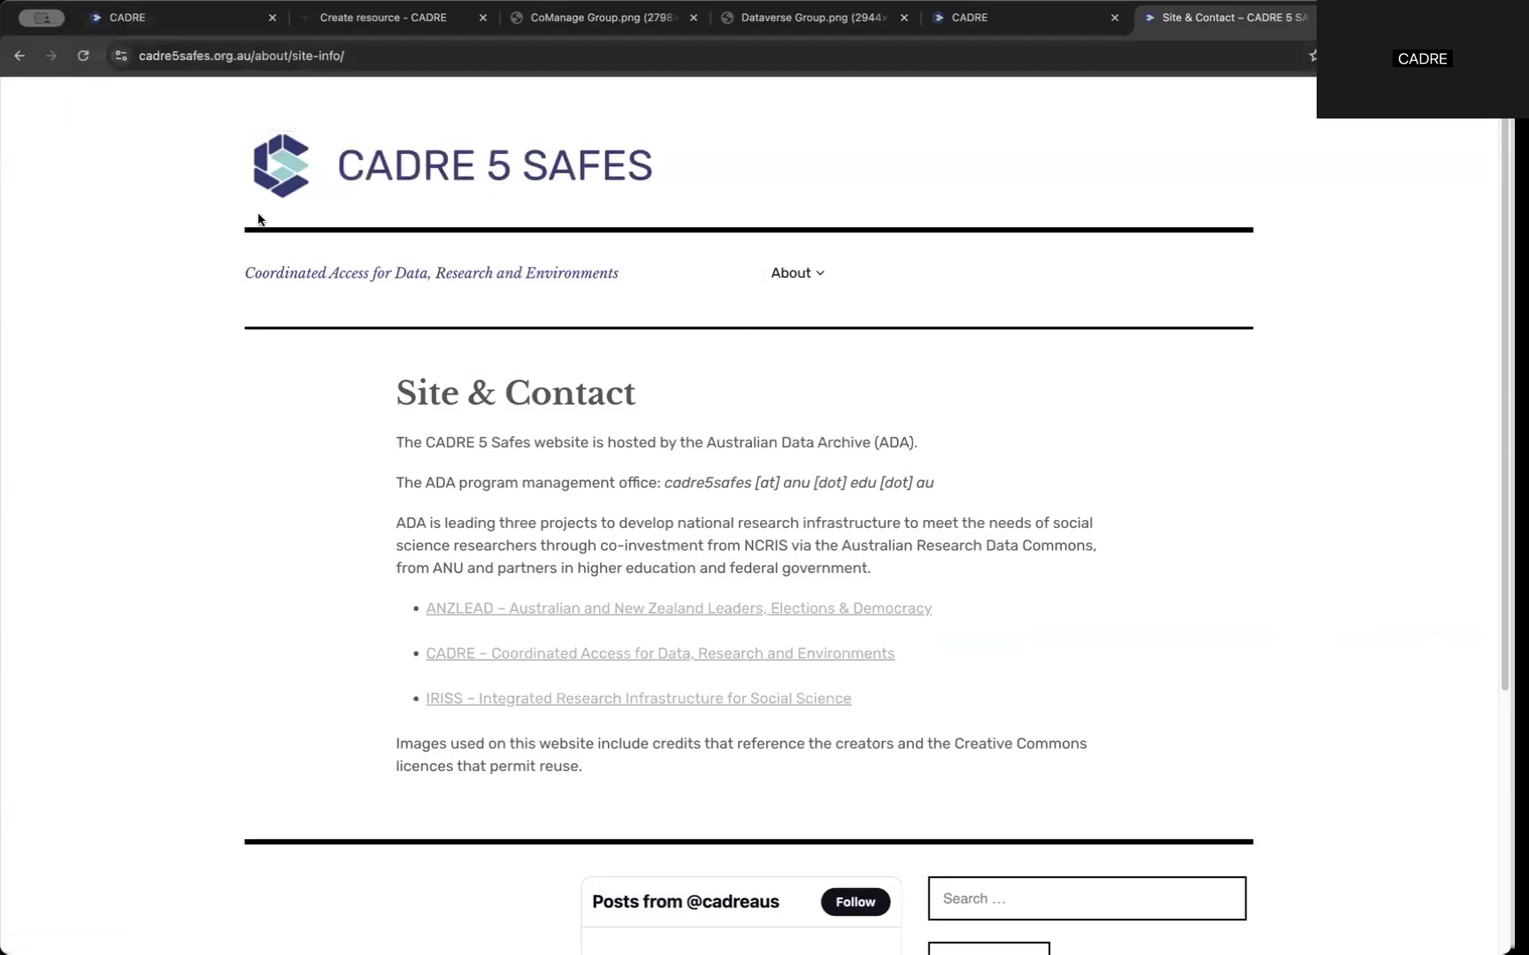
pyautogui.click(196, 26)
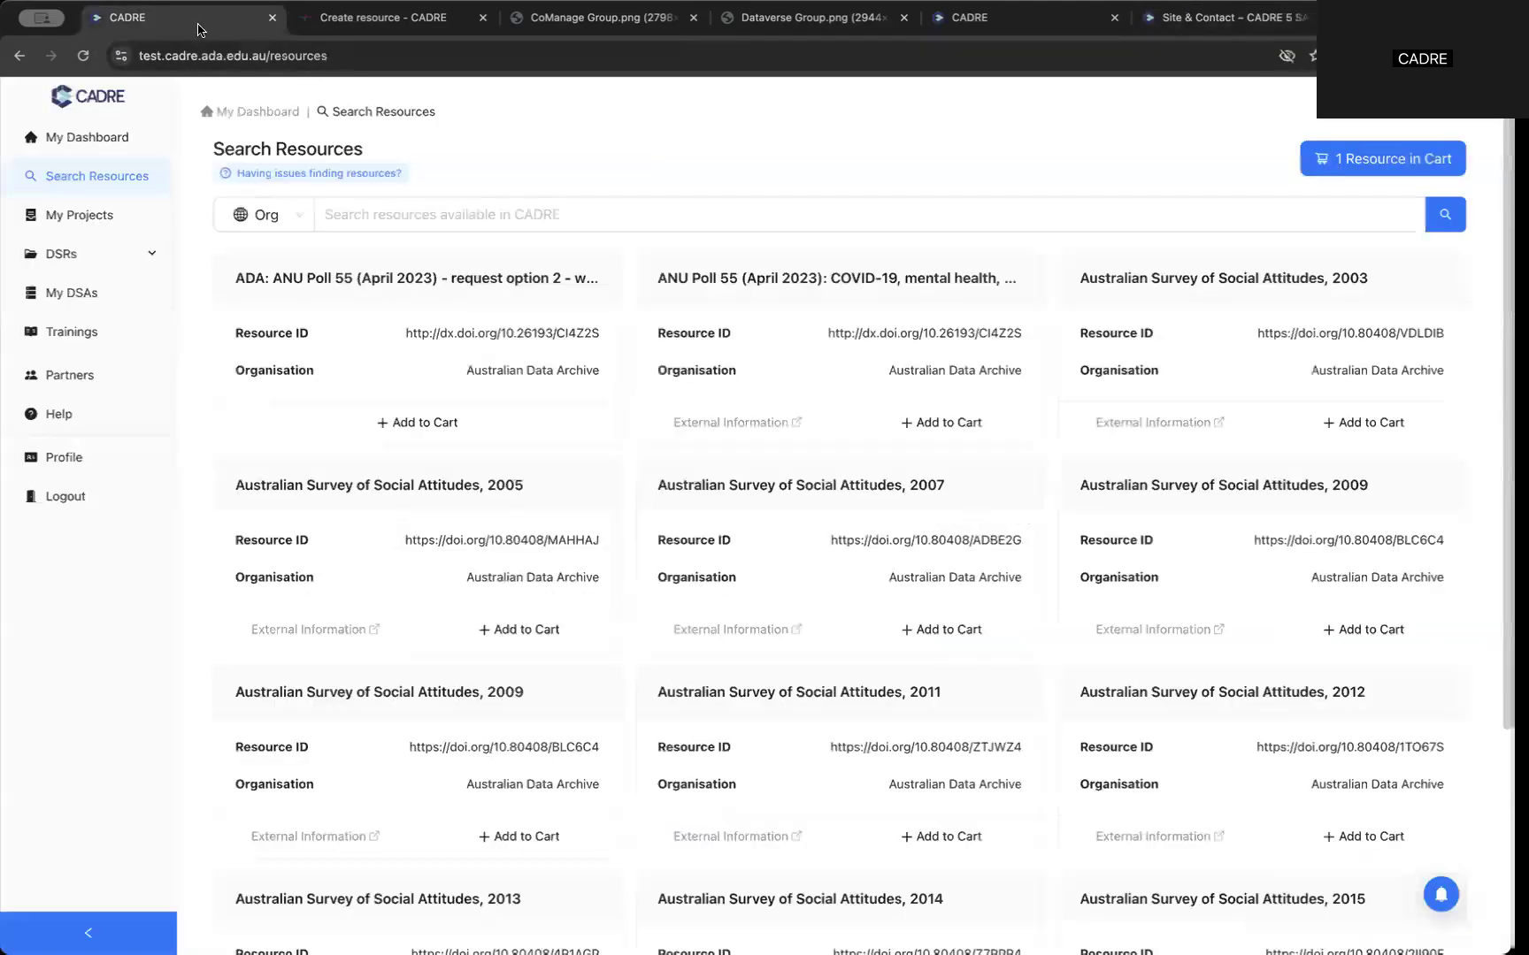